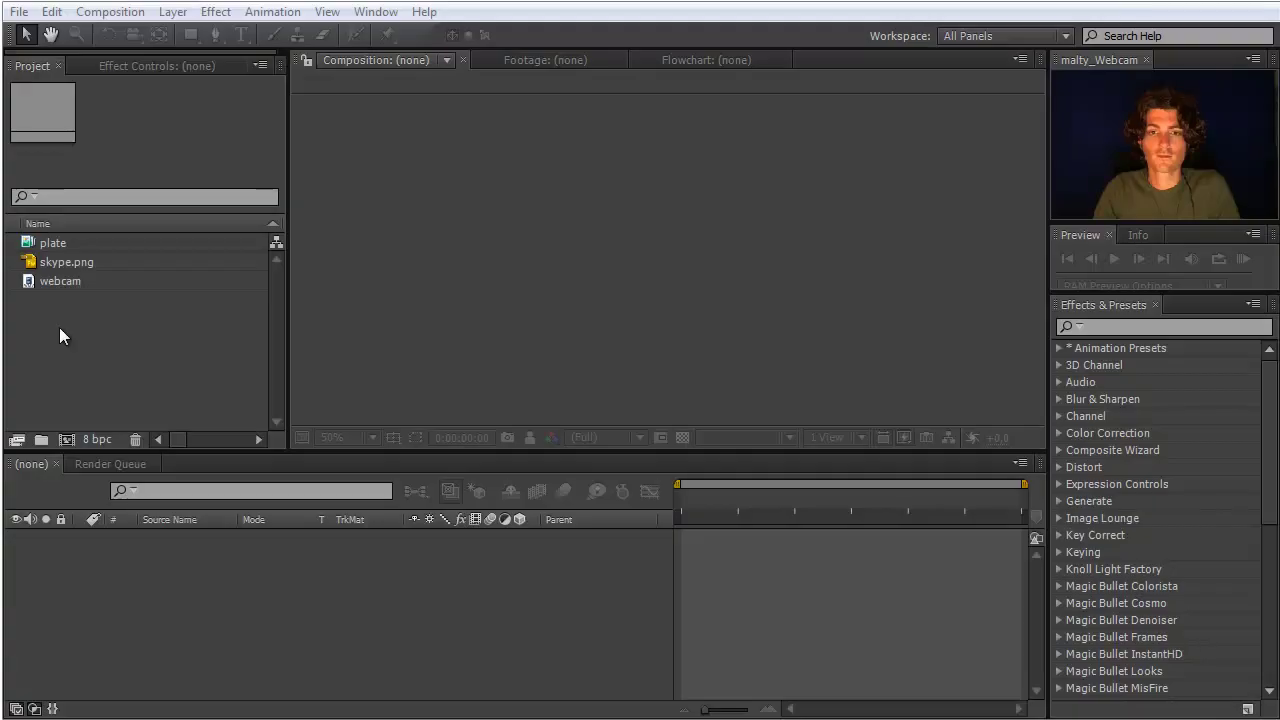
Create the finger_screen_plate composition from the plate footage and park it at 0:00:12:00.
{"action": "left_click", "coordinate": [44, 244]}
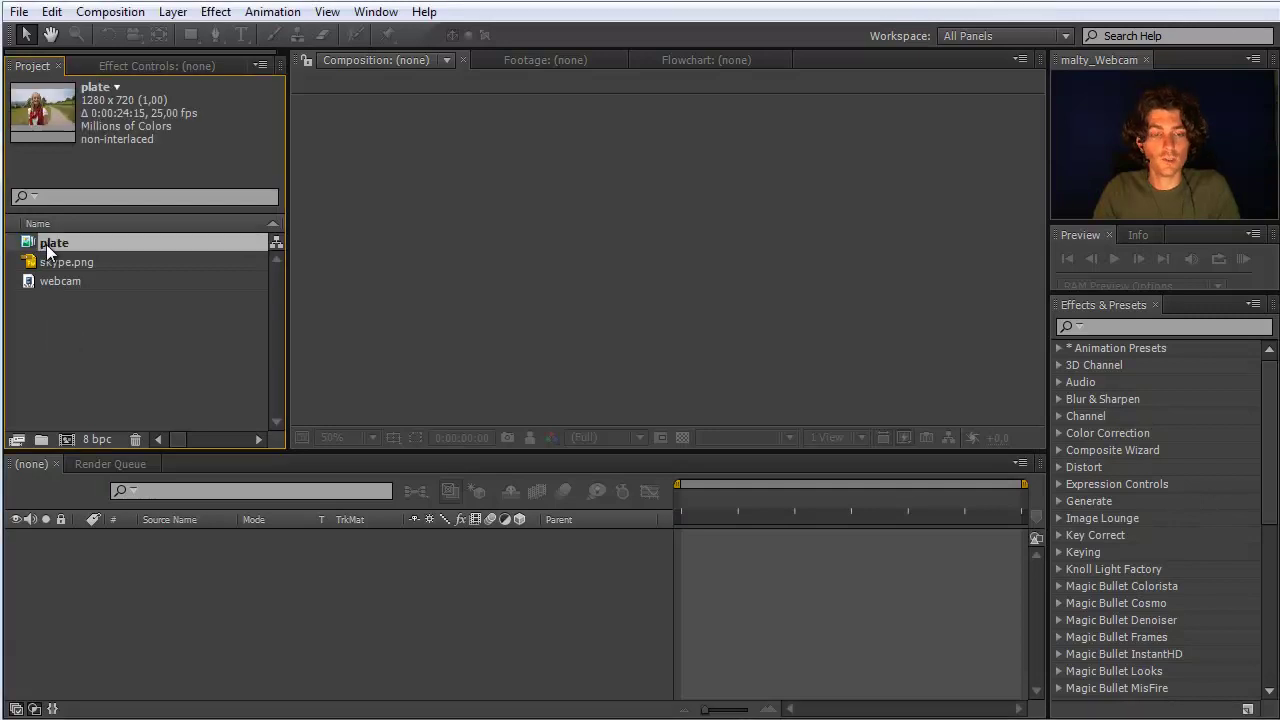
{"action": "left_click_drag", "start_coordinate": [37, 245], "coordinate": [62, 442]}
{"action": "left_click_drag", "start_coordinate": [681, 503], "coordinate": [847, 503]}
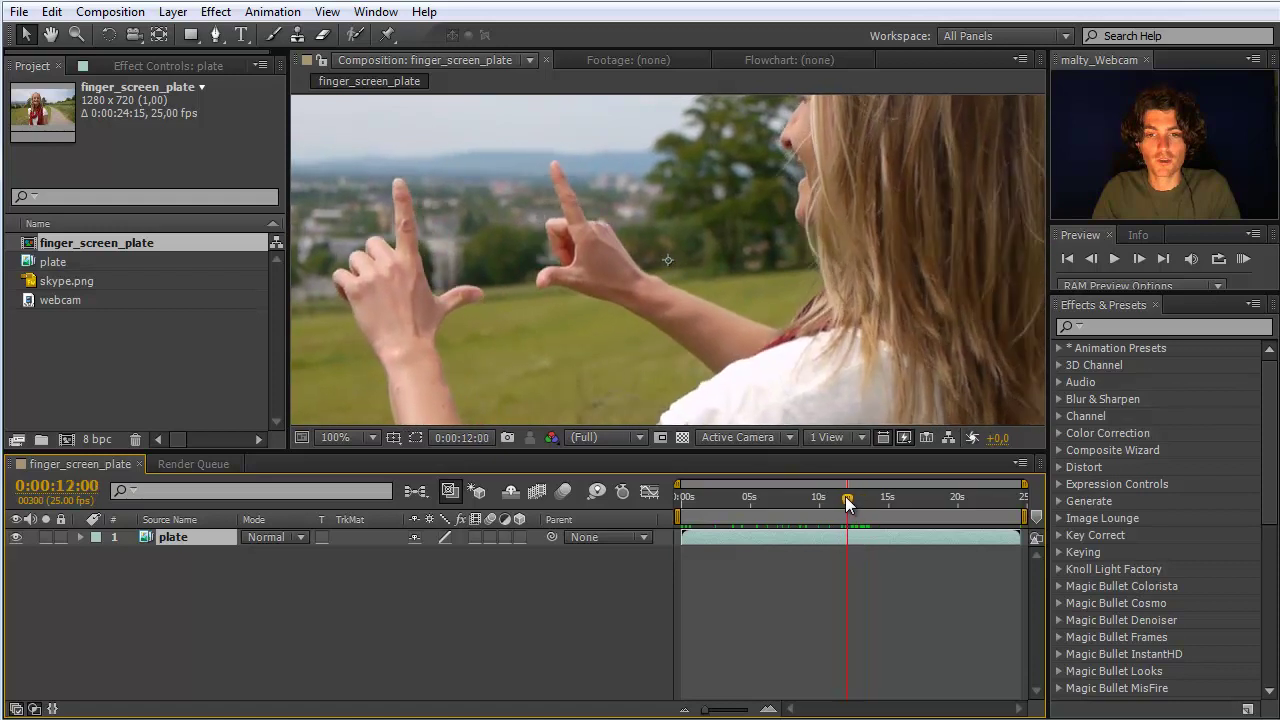
Zoom the viewer to 200% on the left hand and switch to the Pen tool.
{"action": "key", "text": "period"}
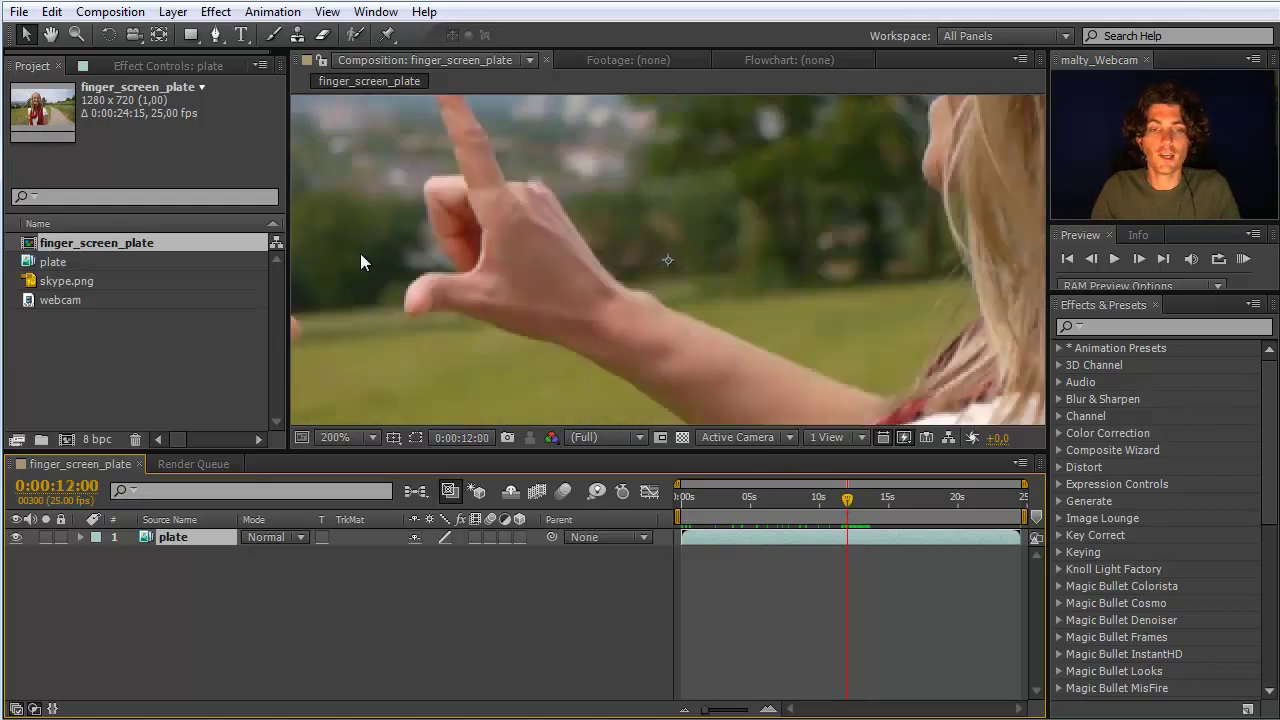
{"action": "key", "text": "h"}
{"action": "left_click_drag", "start_coordinate": [366, 208], "coordinate": [651, 257]}
{"action": "key", "text": "v"}
{"action": "left_click", "coordinate": [215, 35]}
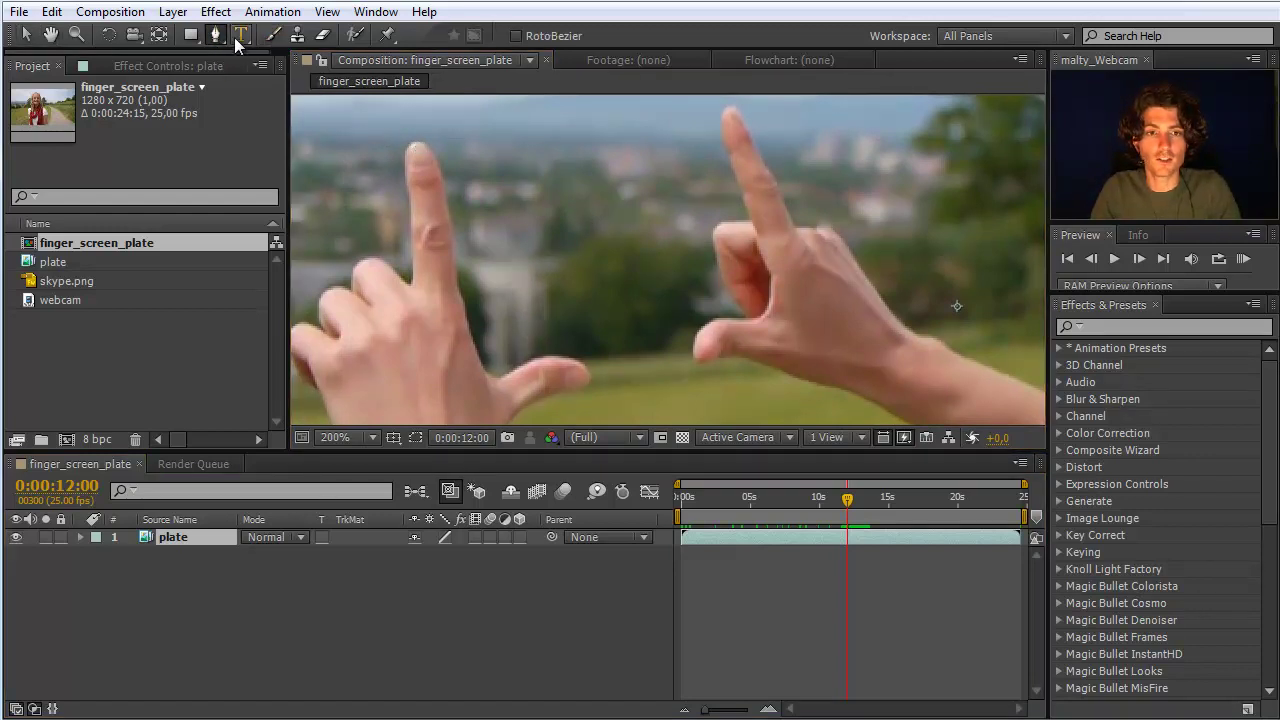
Draw a closed Pen mask tracing the left index finger and thumb.
{"action": "left_click", "coordinate": [426, 142]}
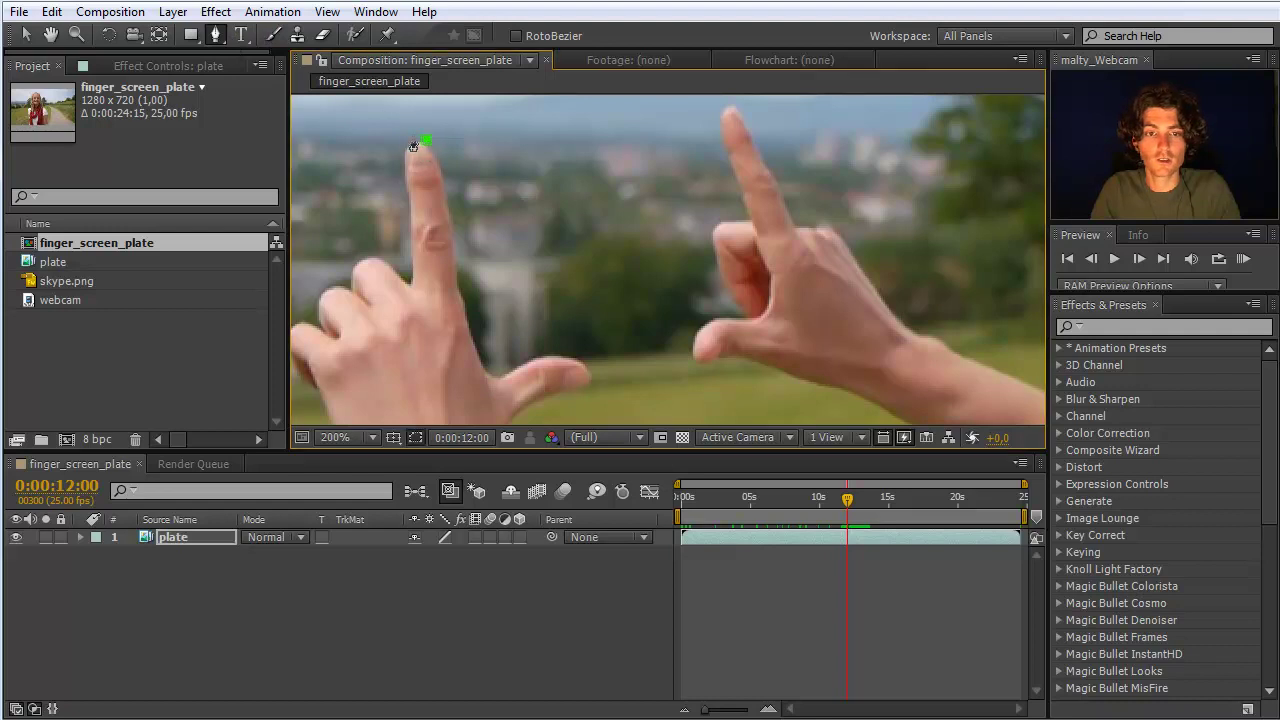
{"action": "left_click", "coordinate": [396, 191]}
{"action": "left_click", "coordinate": [413, 285]}
{"action": "left_click", "coordinate": [442, 370]}
{"action": "left_click", "coordinate": [481, 414]}
{"action": "left_click", "coordinate": [541, 407]}
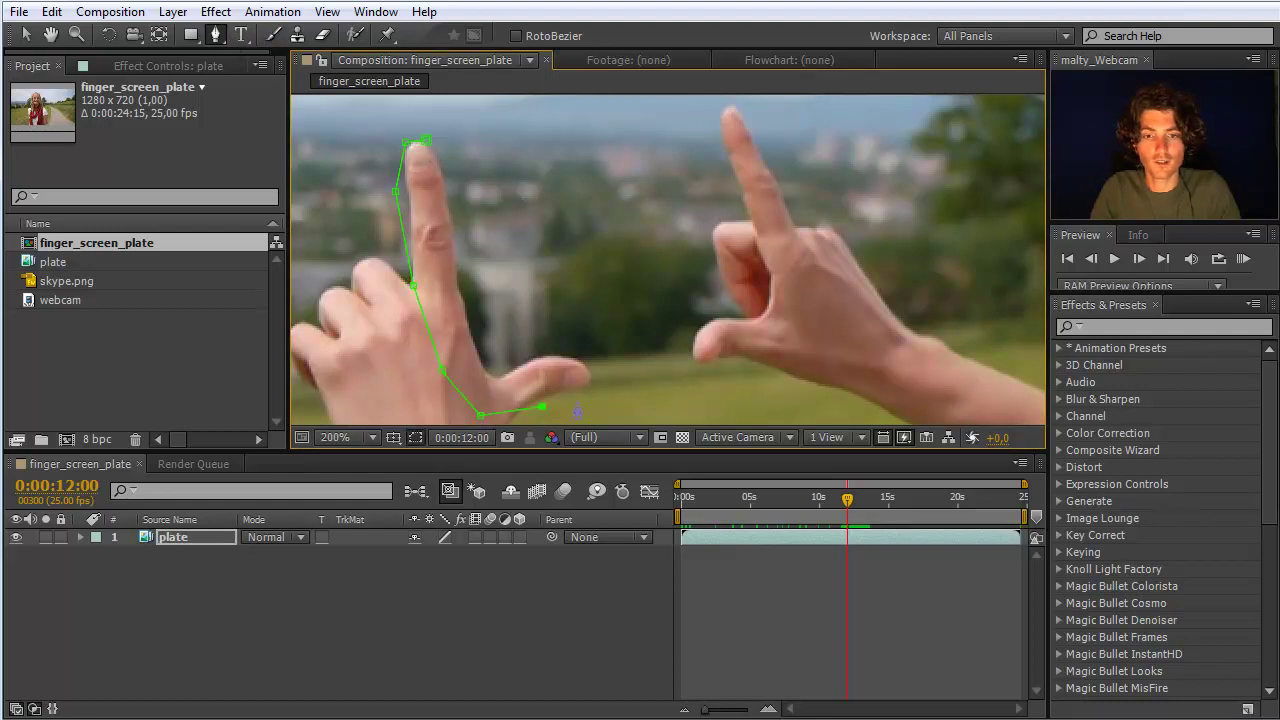
{"action": "left_click", "coordinate": [578, 353]}
{"action": "left_click", "coordinate": [517, 356]}
{"action": "left_click", "coordinate": [493, 372]}
{"action": "left_click", "coordinate": [473, 313]}
{"action": "left_click", "coordinate": [456, 216]}
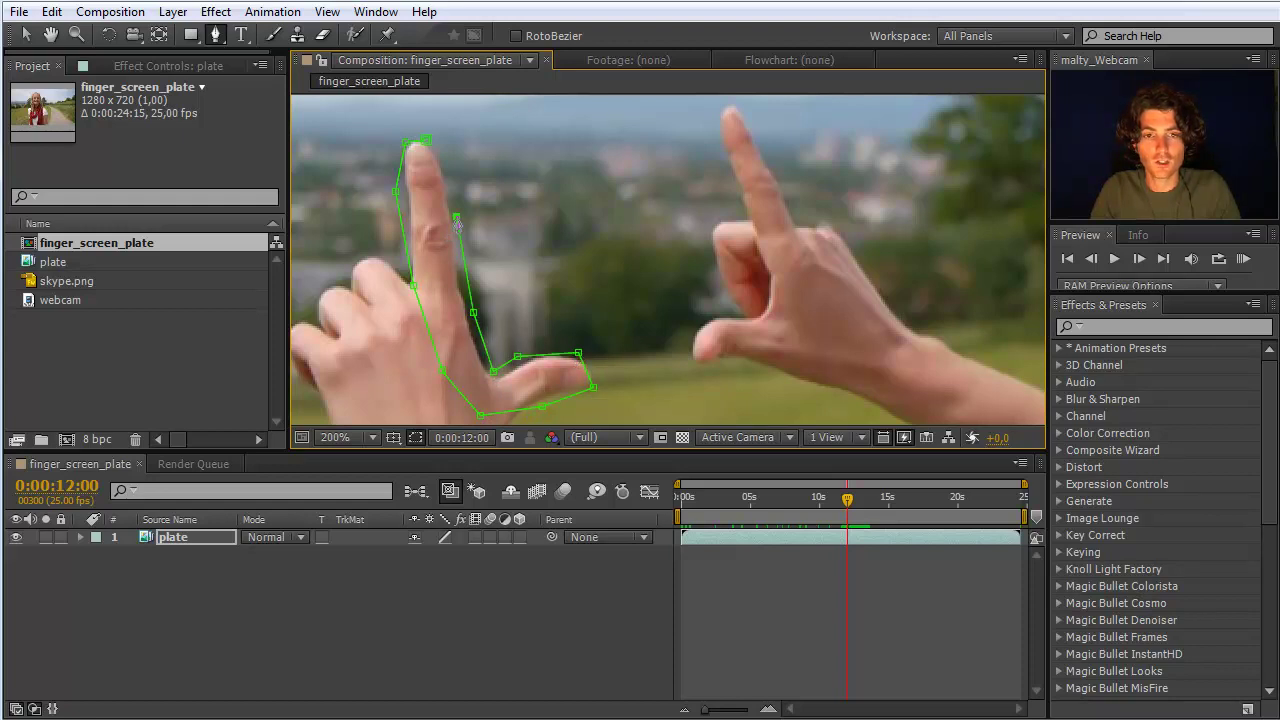
{"action": "left_click", "coordinate": [441, 153]}
{"action": "left_click", "coordinate": [425, 142]}
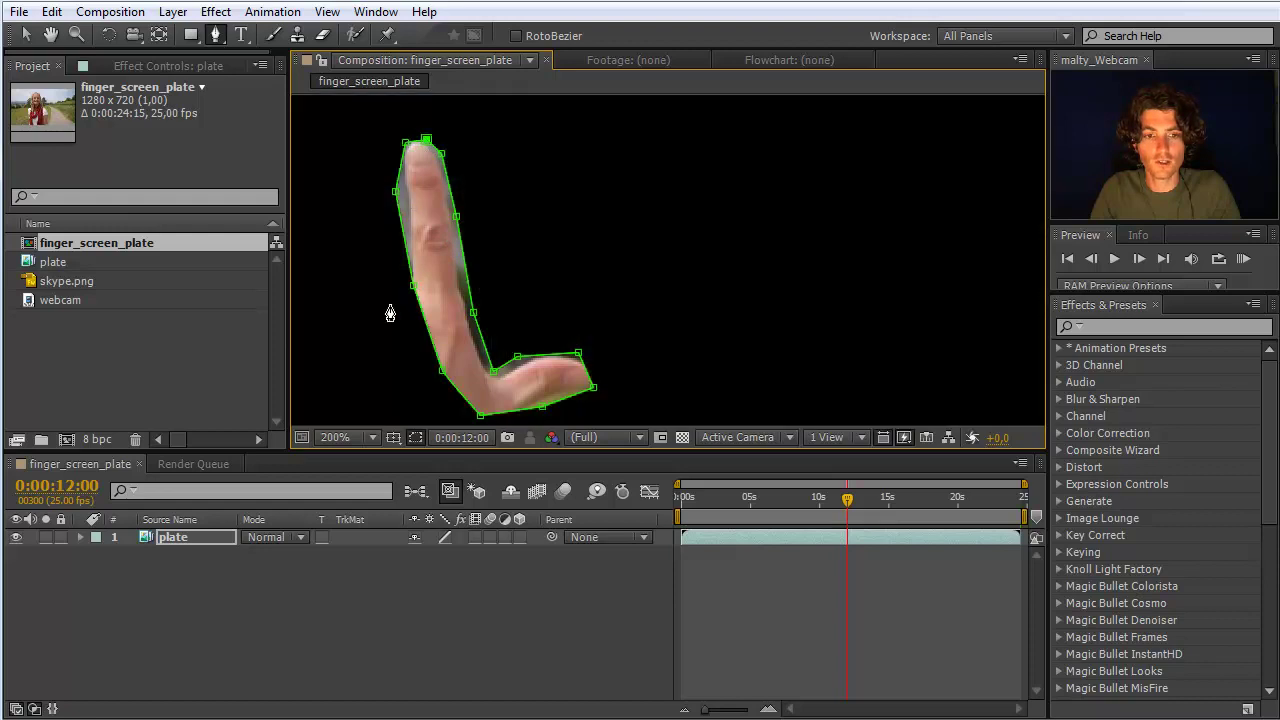
Adjust the mask's vertices to hug the left finger edge and thumb.
{"action": "left_click", "coordinate": [27, 35]}
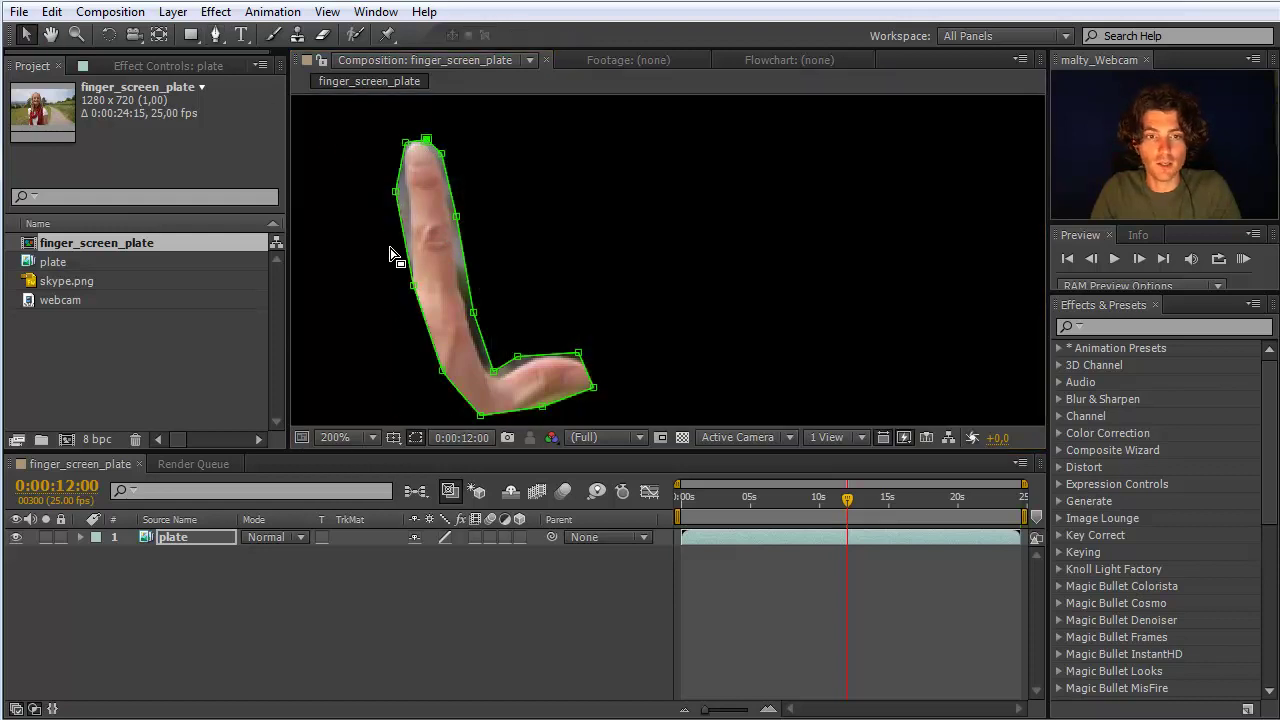
{"action": "left_click_drag", "start_coordinate": [395, 191], "coordinate": [400, 191]}
{"action": "left_click_drag", "start_coordinate": [413, 286], "coordinate": [417, 356]}
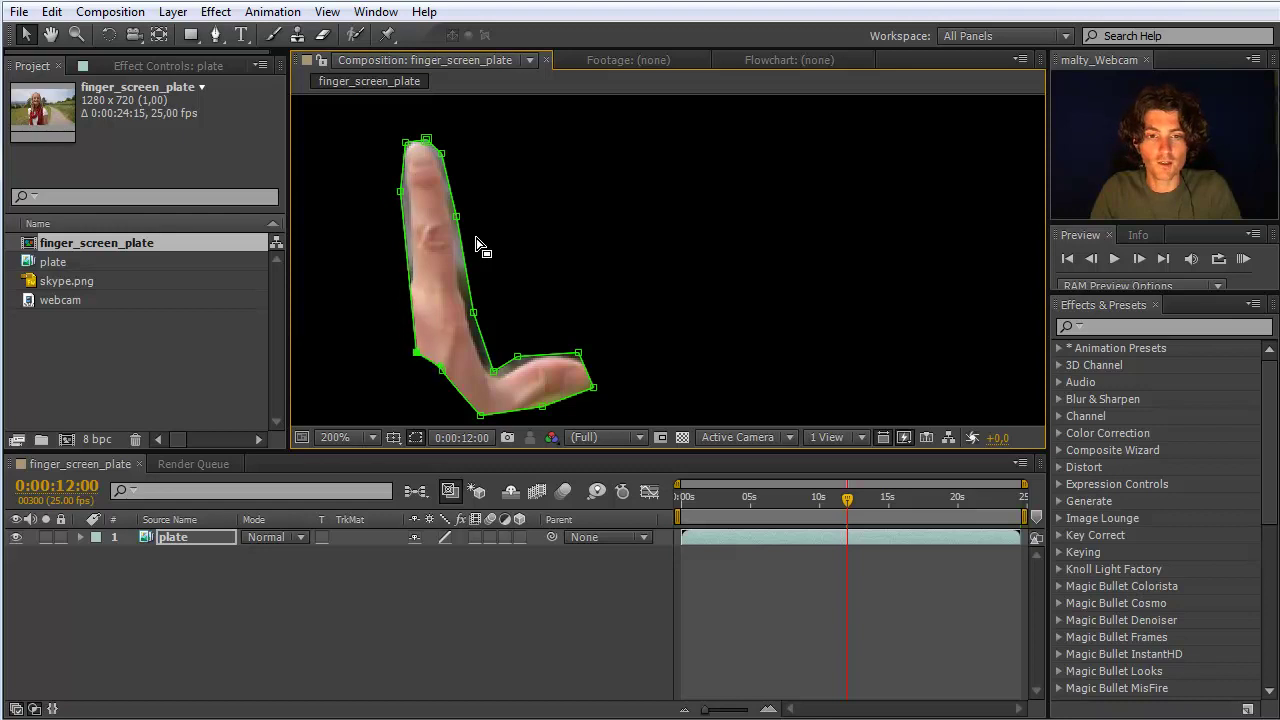
{"action": "left_click", "coordinate": [473, 314]}
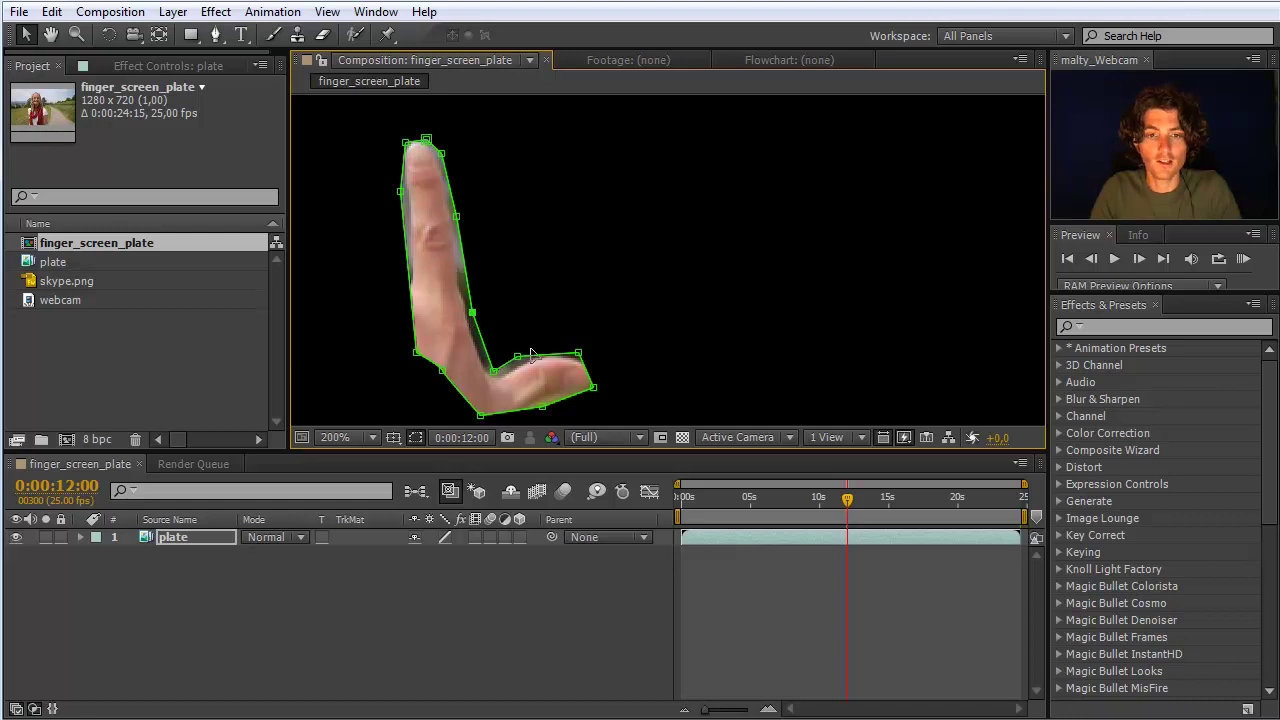
{"action": "left_click_drag", "start_coordinate": [518, 358], "coordinate": [525, 356]}
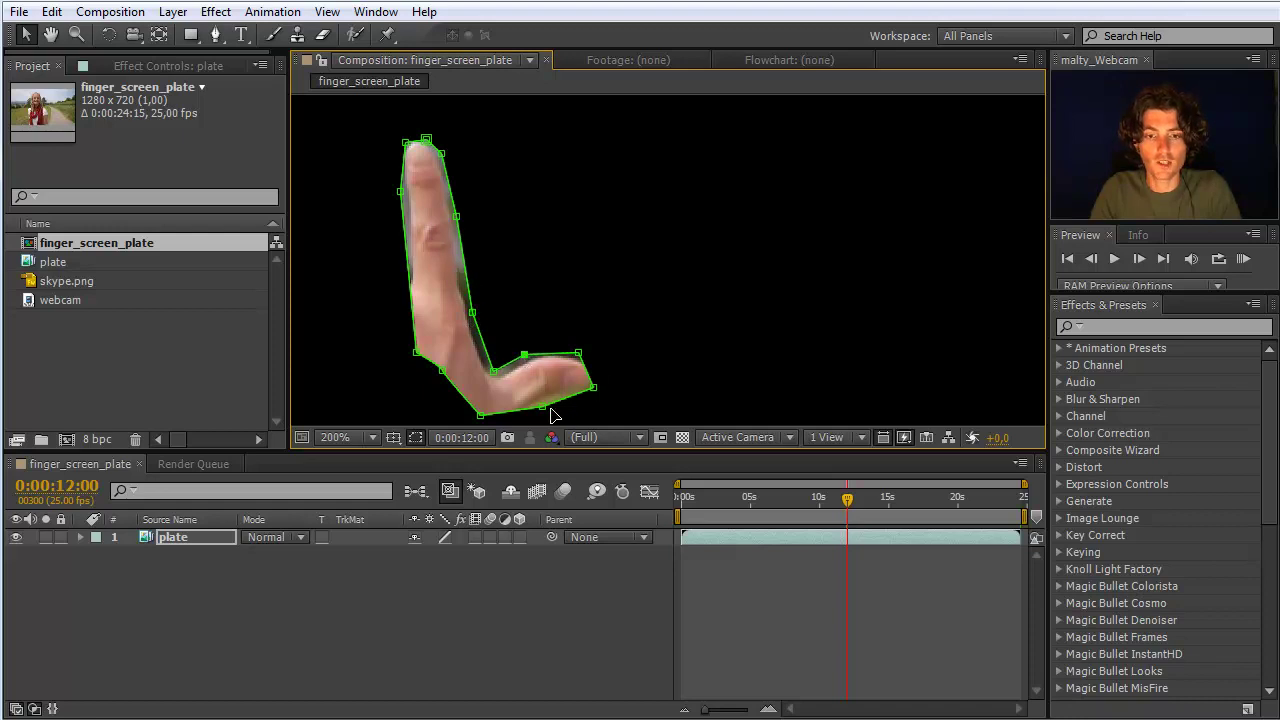
{"action": "left_click_drag", "start_coordinate": [541, 411], "coordinate": [542, 320]}
{"action": "left_click_drag", "start_coordinate": [603, 357], "coordinate": [494, 401]}
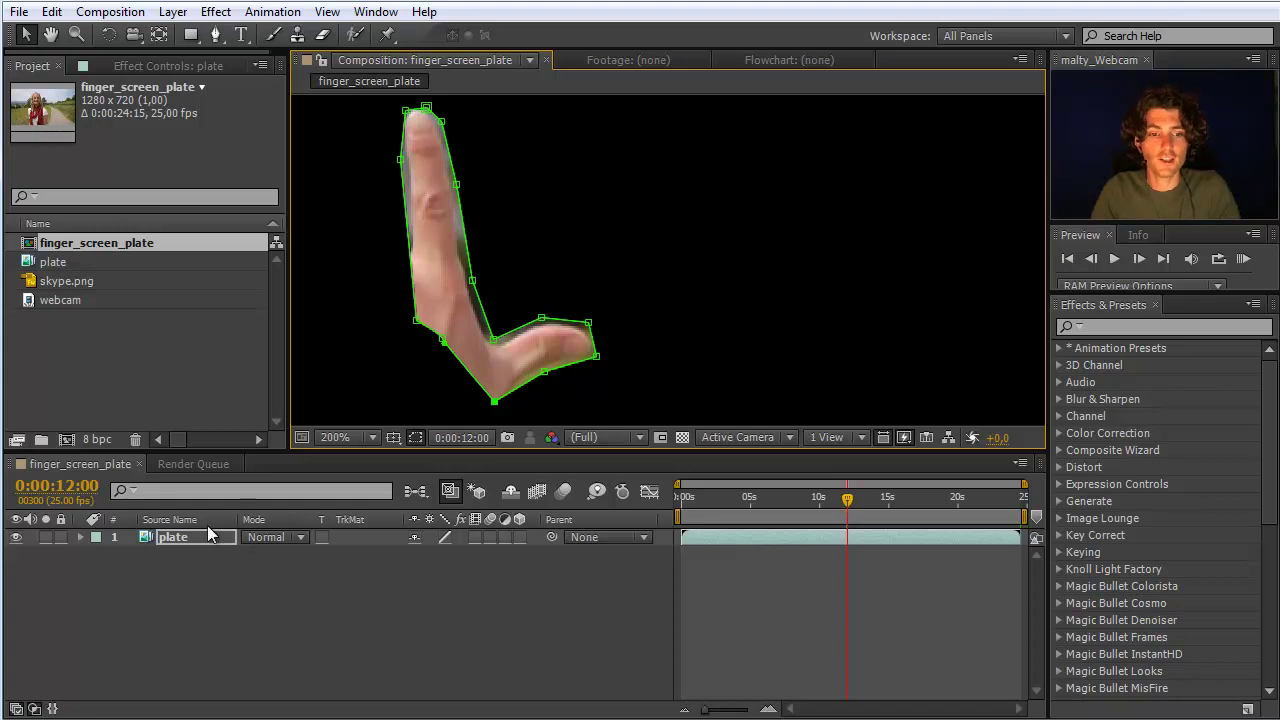
Rename the plate layer's new mask to 'left hand'.
{"action": "left_click", "coordinate": [182, 538]}
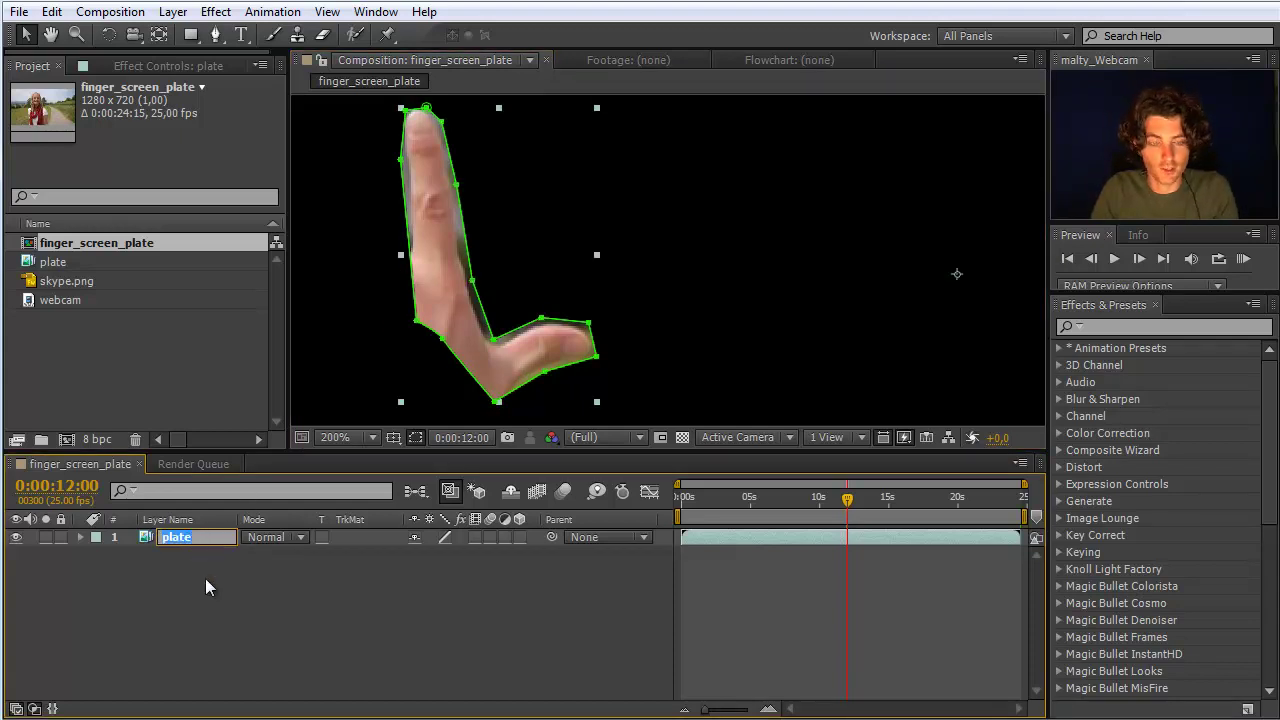
{"action": "left_click", "coordinate": [206, 586]}
{"action": "left_click", "coordinate": [180, 536]}
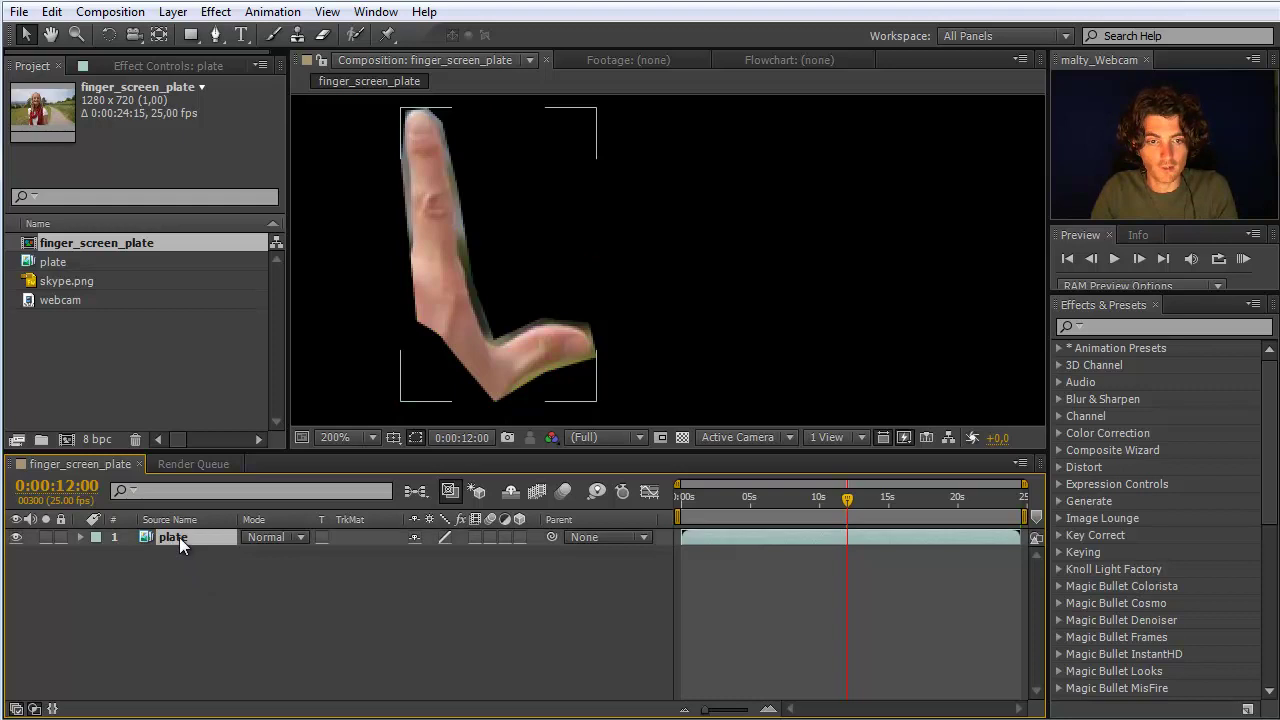
{"action": "key", "text": "m"}
{"action": "left_click", "coordinate": [156, 556]}
{"action": "key", "text": "Return"}
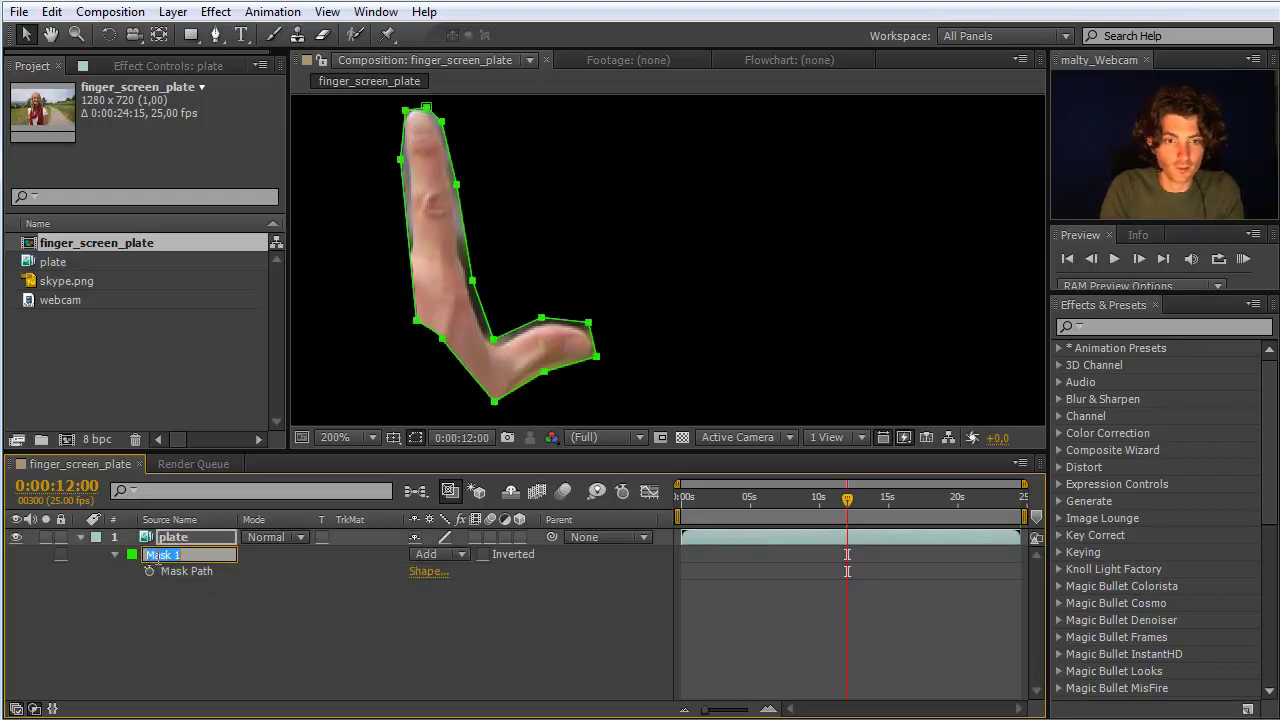
{"action": "type", "text": "left hand"}
{"action": "key", "text": "Return"}
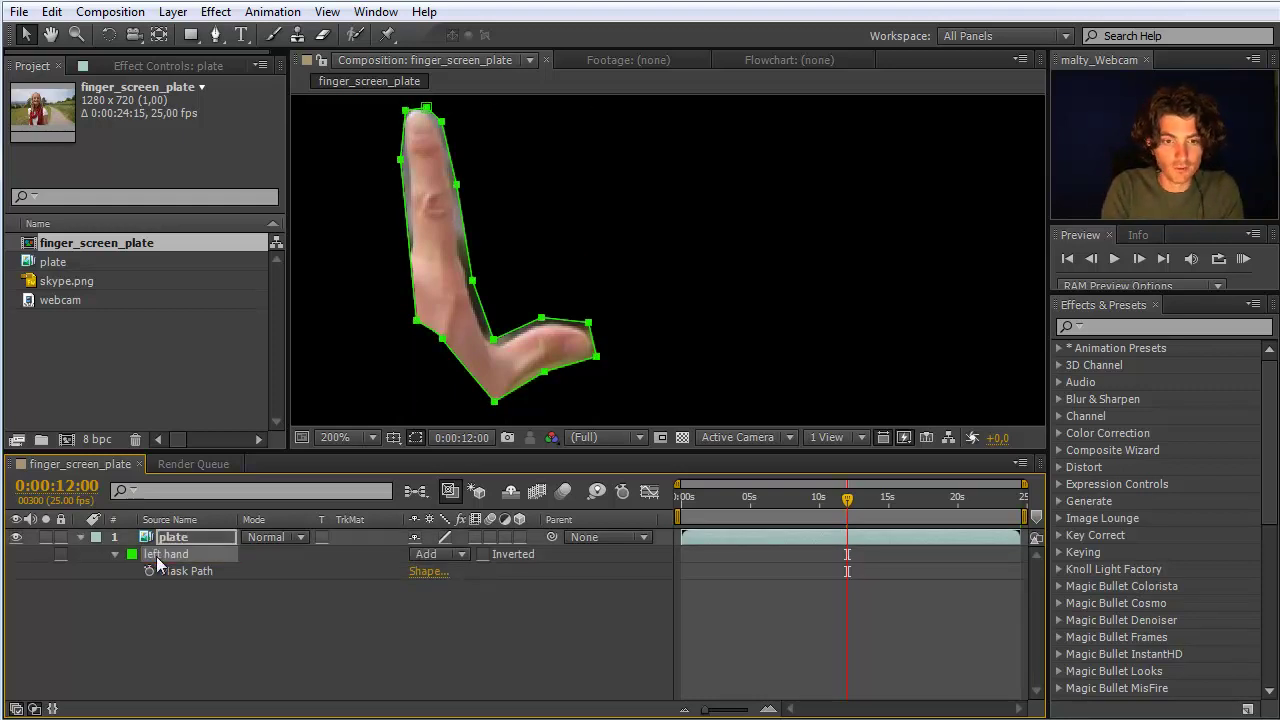
Set the left hand mask's mode to None.
{"action": "left_click", "coordinate": [455, 555]}
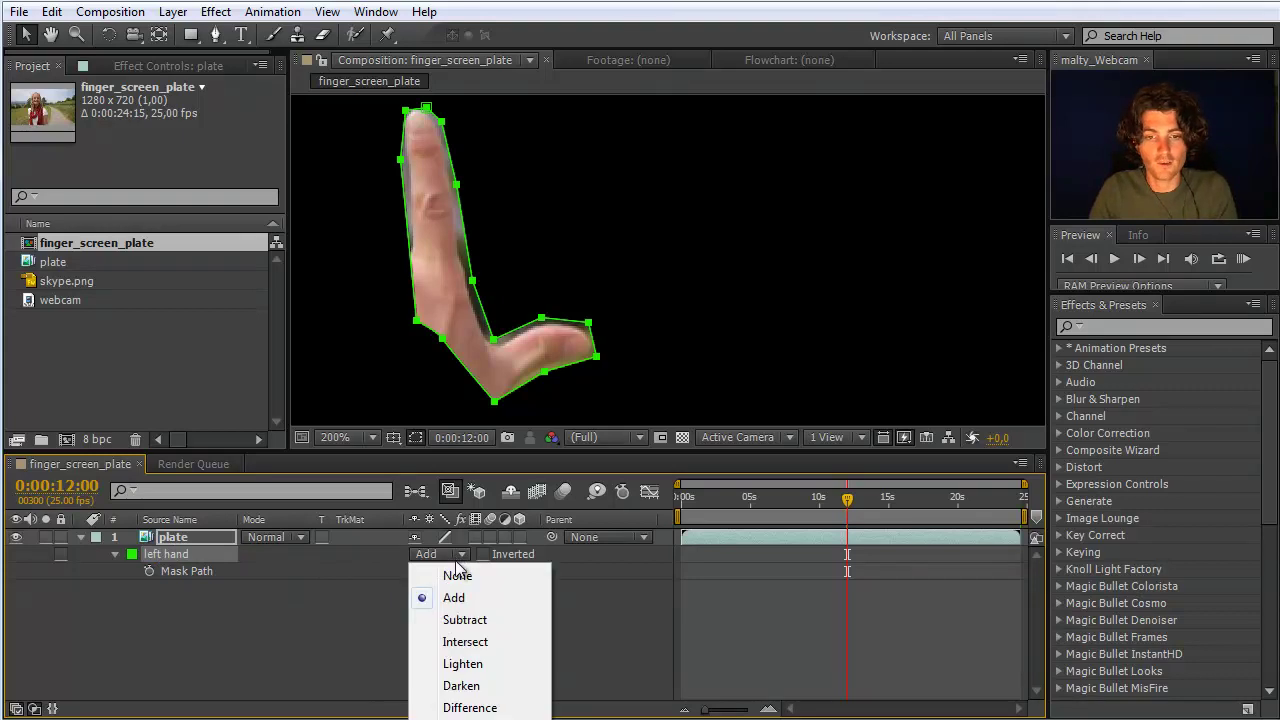
{"action": "left_click", "coordinate": [457, 572]}
{"action": "key", "text": "h"}
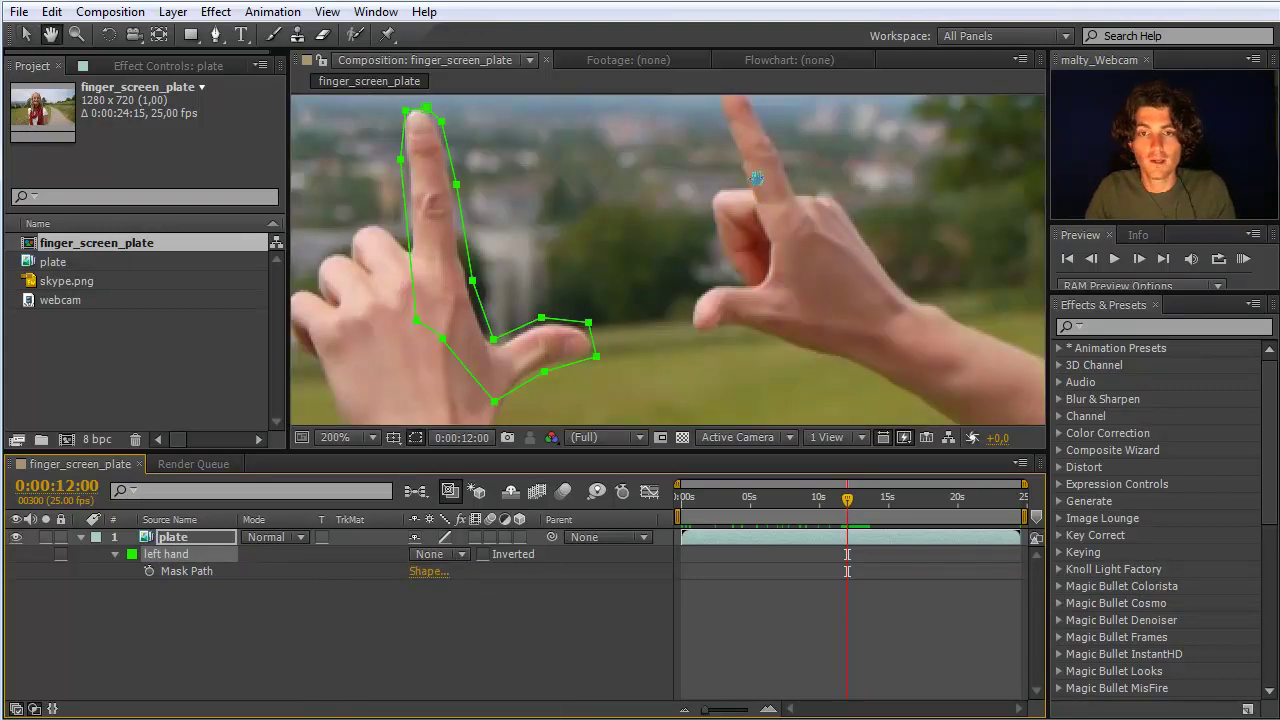
{"action": "left_click_drag", "start_coordinate": [757, 178], "coordinate": [672, 226]}
{"action": "mouse_move", "coordinate": [731, 197]}
{"action": "left_mouse_down"}
{"action": "mouse_move", "coordinate": [557, 192]}
{"action": "mouse_move", "coordinate": [745, 198]}
{"action": "left_mouse_up"}
{"action": "key", "text": "v"}
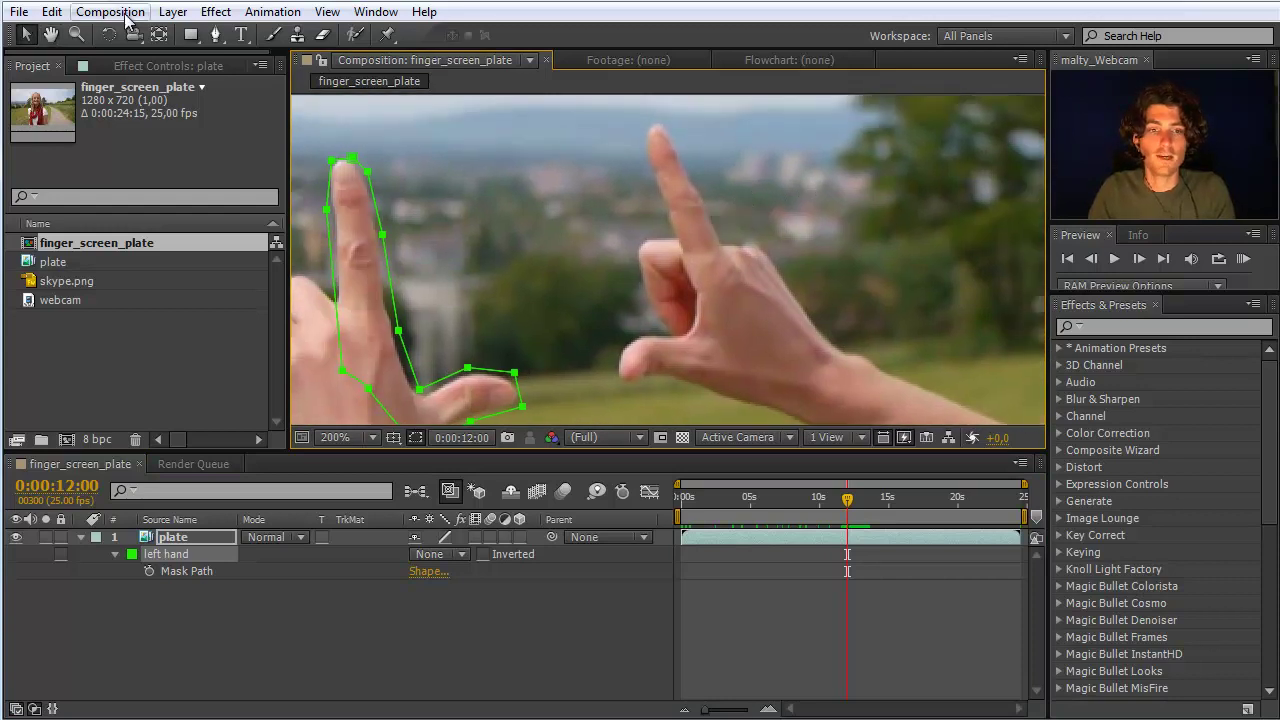
Draw a closed Pen mask around the right finger and thumb, nudging the fingertip point.
{"action": "left_click", "coordinate": [218, 36]}
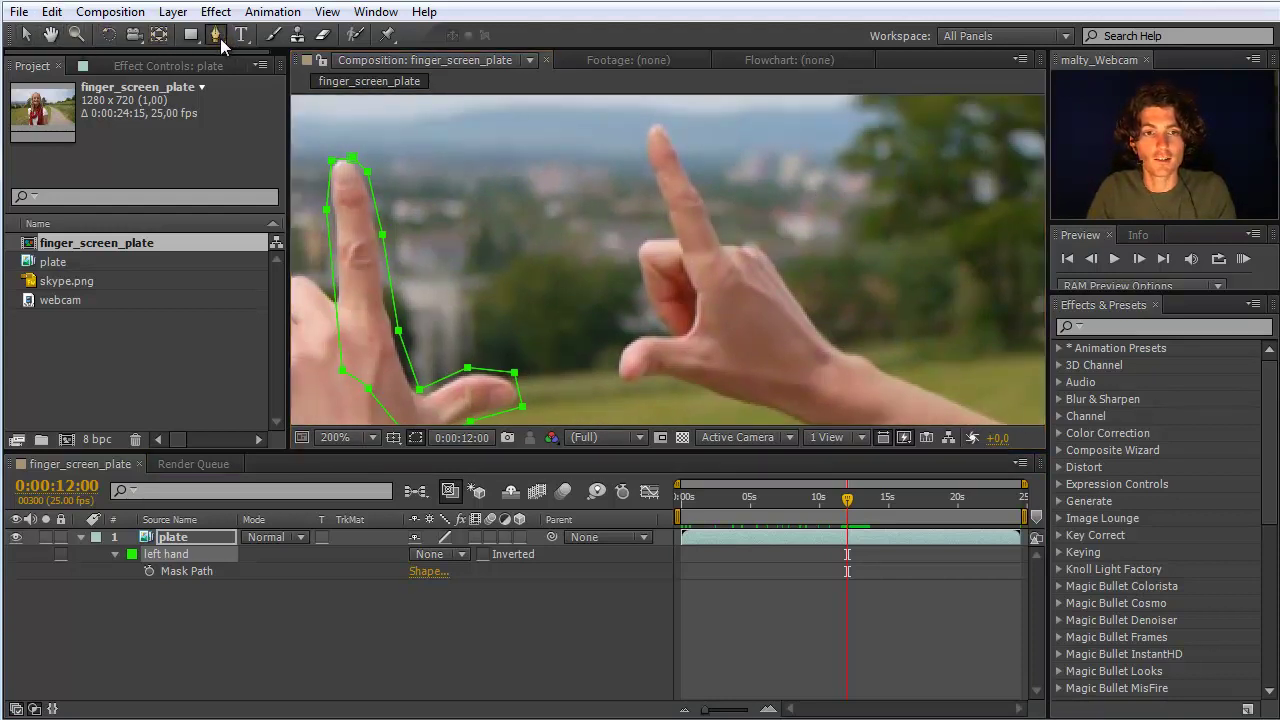
{"action": "left_click", "coordinate": [661, 120]}
{"action": "left_click", "coordinate": [656, 193]}
{"action": "left_click", "coordinate": [681, 274]}
{"action": "left_click", "coordinate": [687, 316]}
{"action": "left_click", "coordinate": [669, 329]}
{"action": "left_click", "coordinate": [631, 332]}
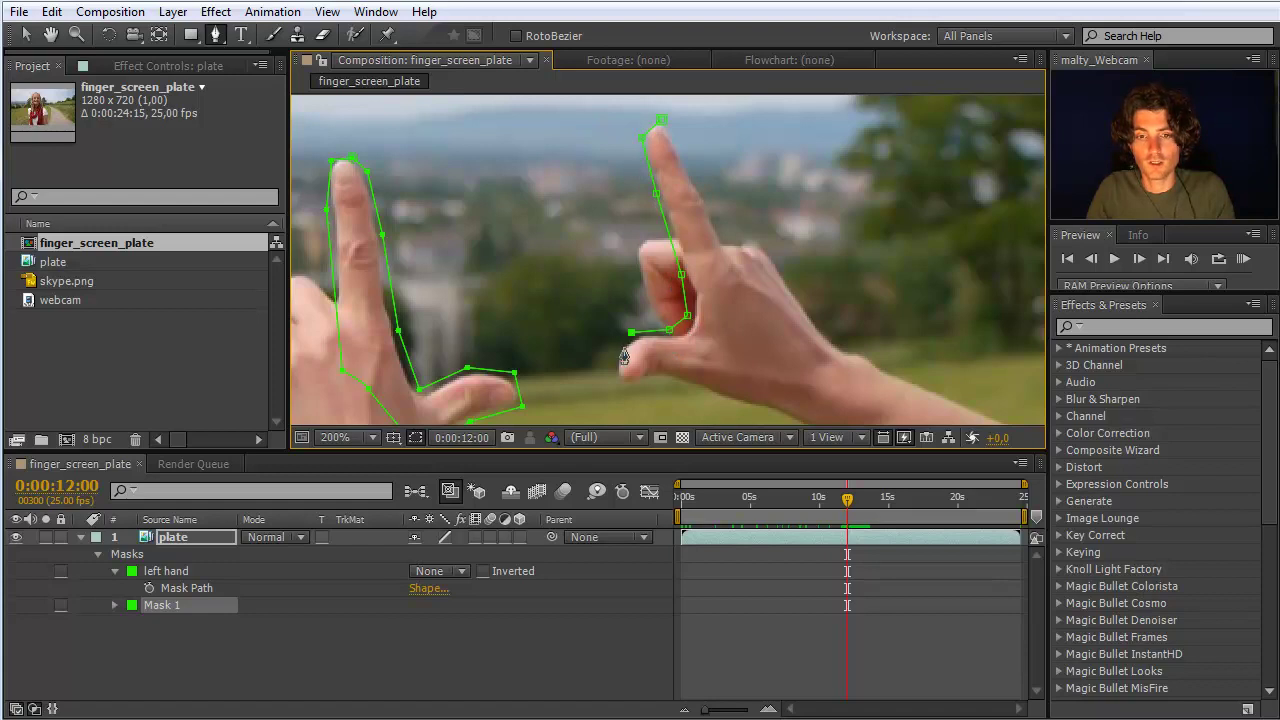
{"action": "left_click", "coordinate": [616, 355]}
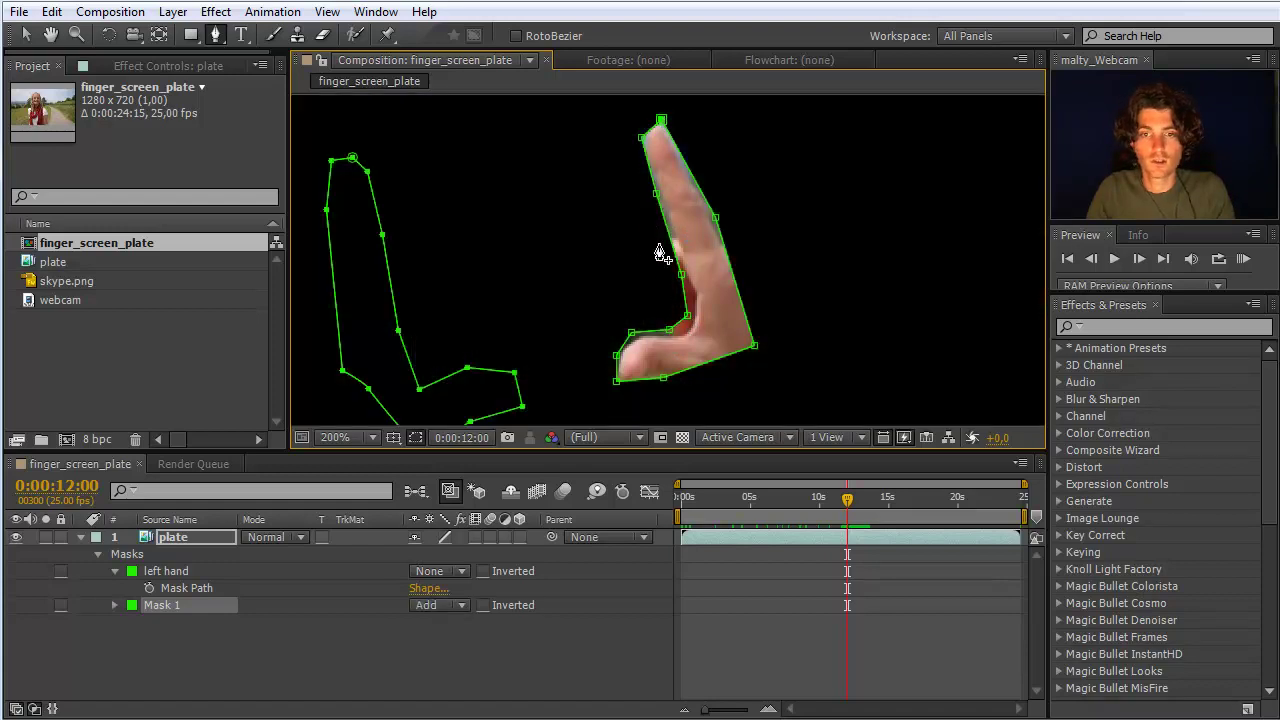
{"action": "left_click", "coordinate": [27, 35]}
{"action": "left_click_drag", "start_coordinate": [661, 120], "coordinate": [658, 116]}
Set the new mask's mode to None and rename it 'right hand'.
{"action": "left_click", "coordinate": [460, 604]}
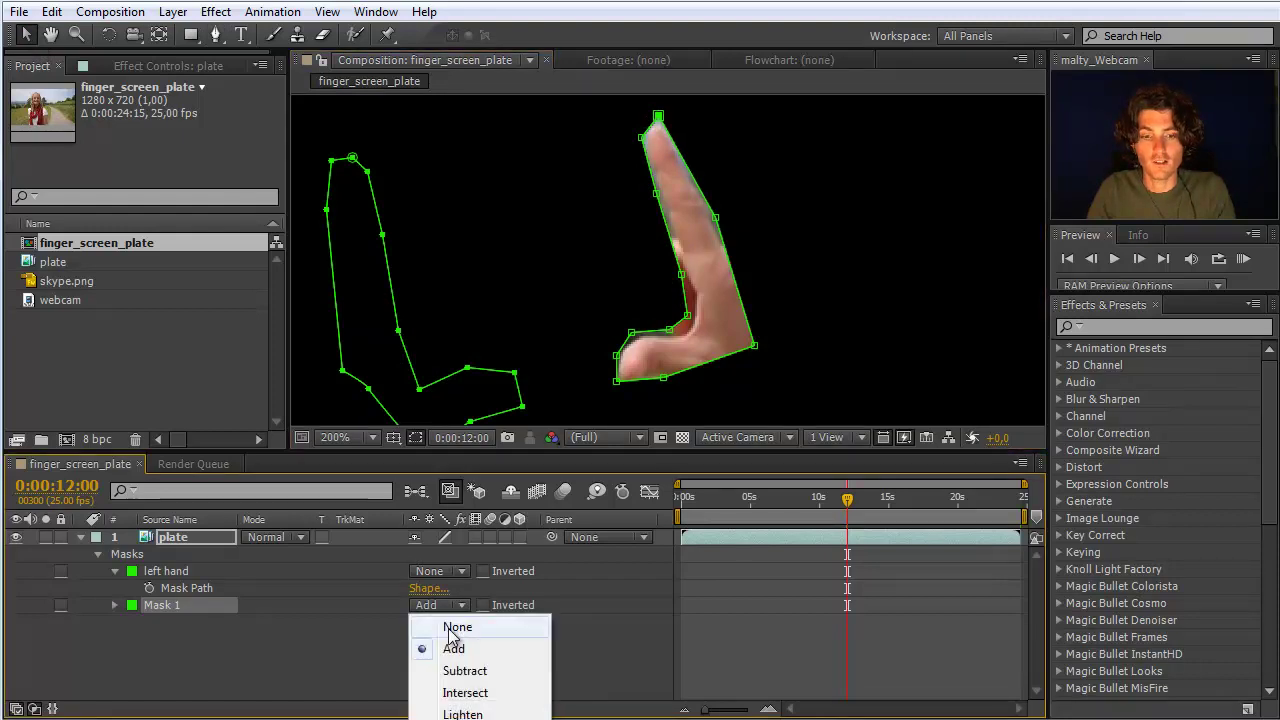
{"action": "left_click", "coordinate": [452, 624]}
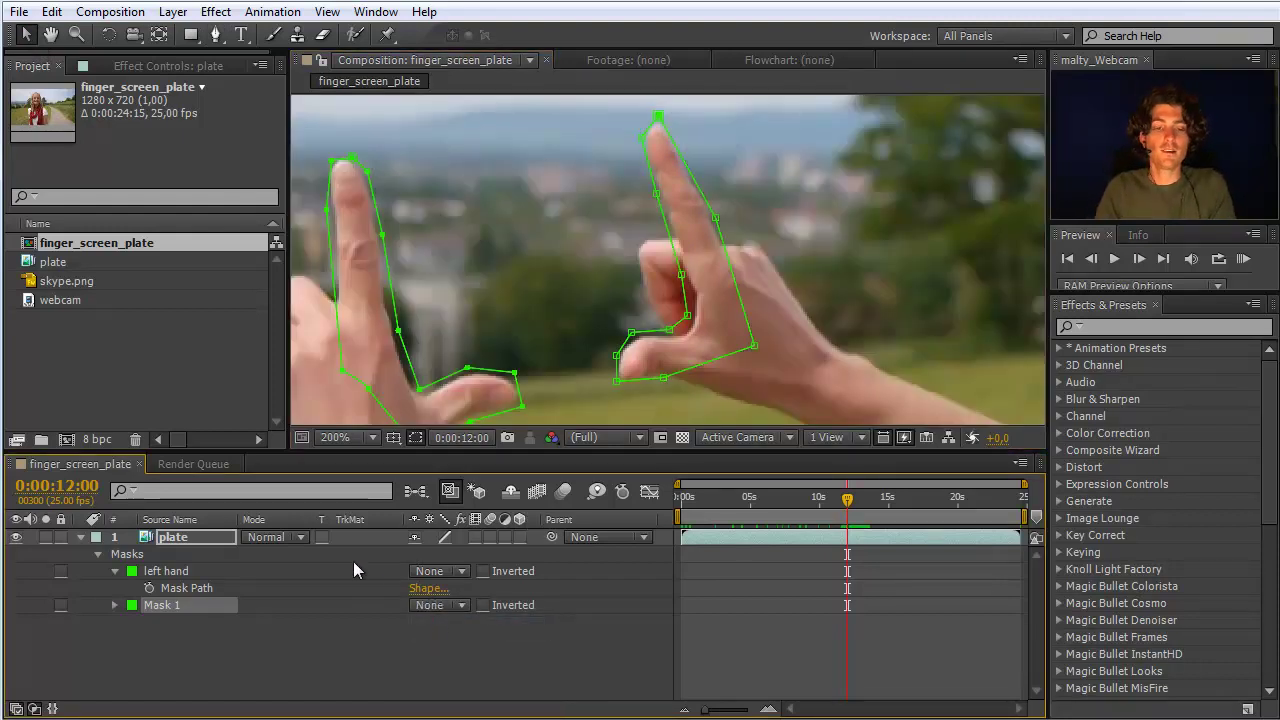
{"action": "key", "text": "Return"}
{"action": "type", "text": "r"}
{"action": "key", "text": "Return"}
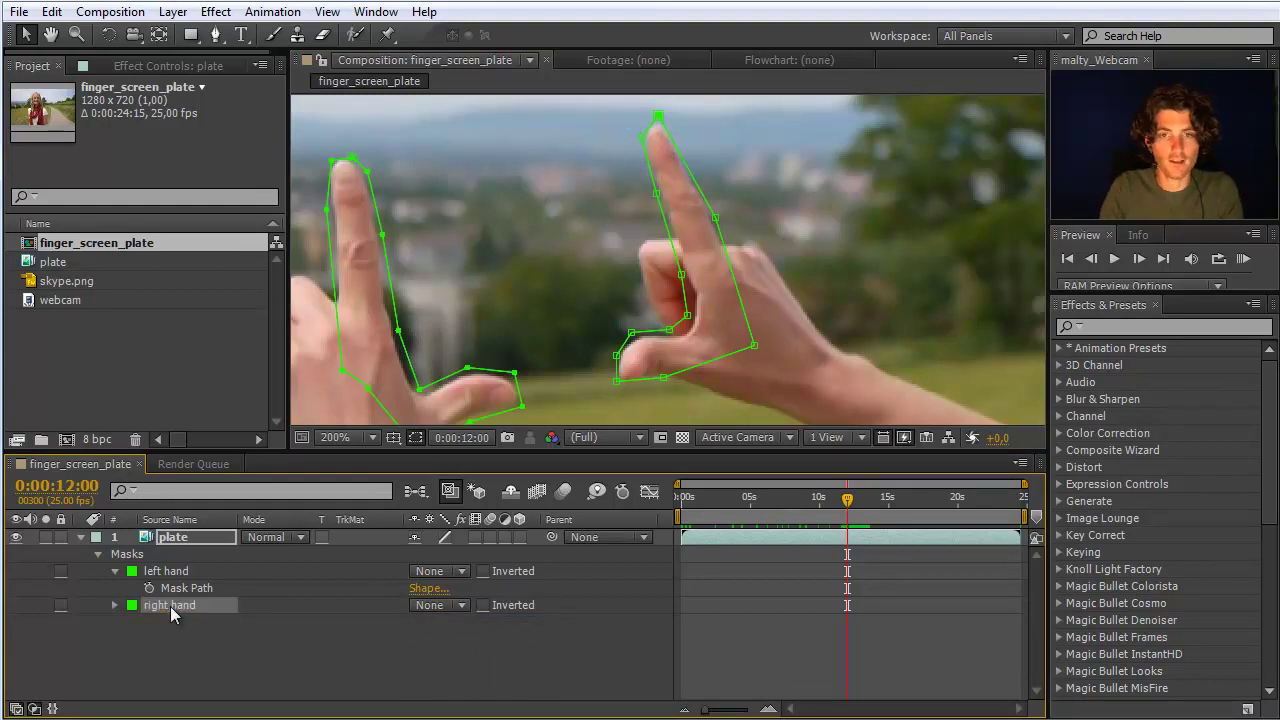
Open the MochaImportPlus panel and start a mask export of the plate layer's hand masks.
{"action": "left_click", "coordinate": [388, 18]}
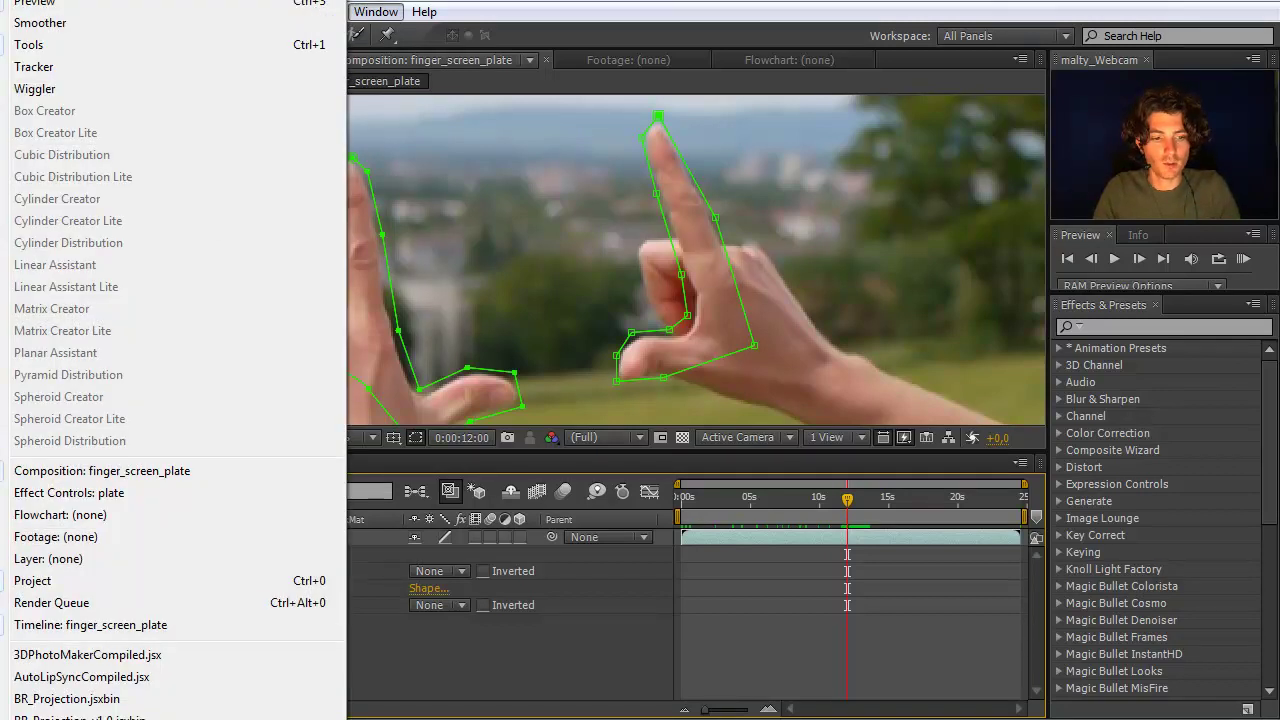
{"action": "left_click", "coordinate": [80, 710]}
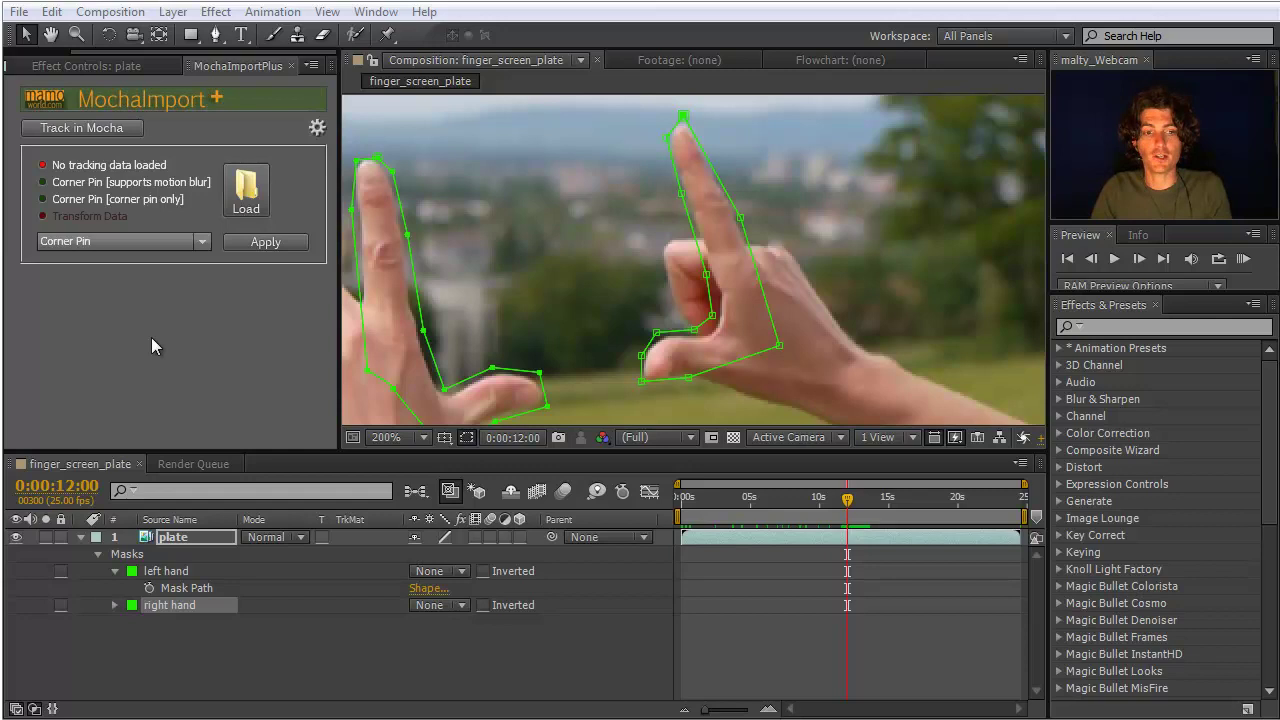
{"action": "left_click", "coordinate": [168, 538]}
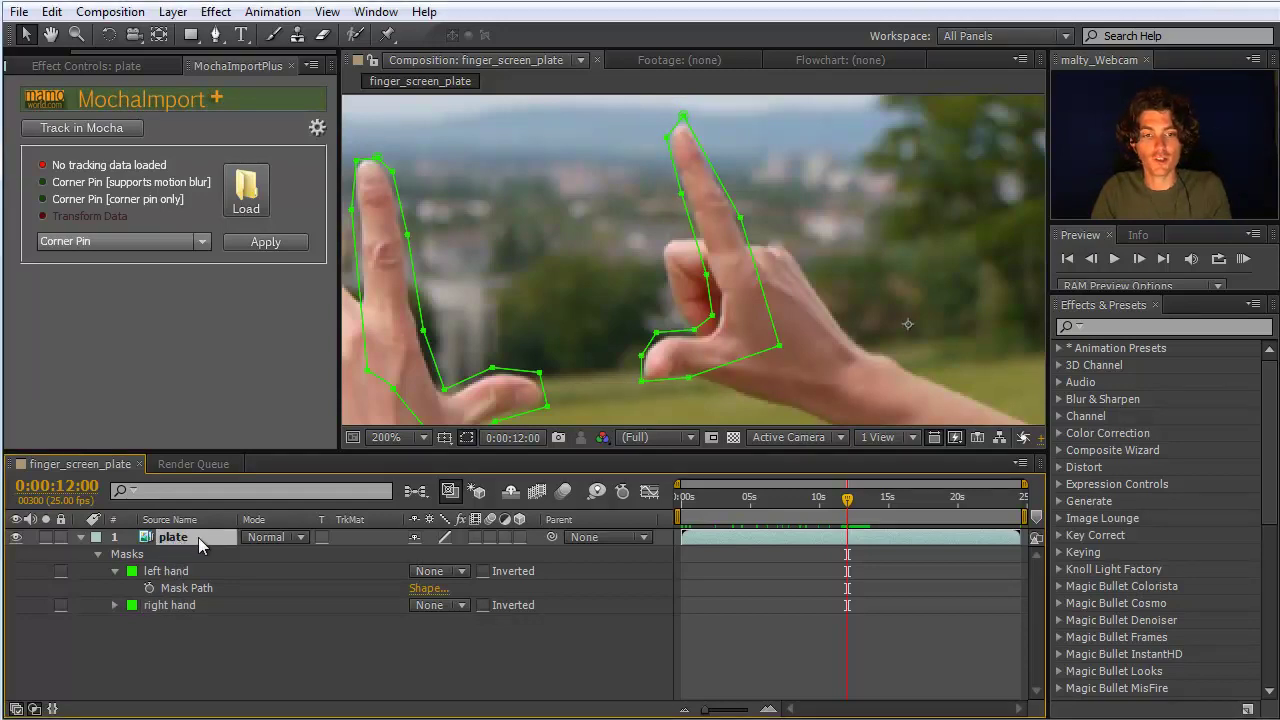
{"action": "left_click", "coordinate": [84, 129]}
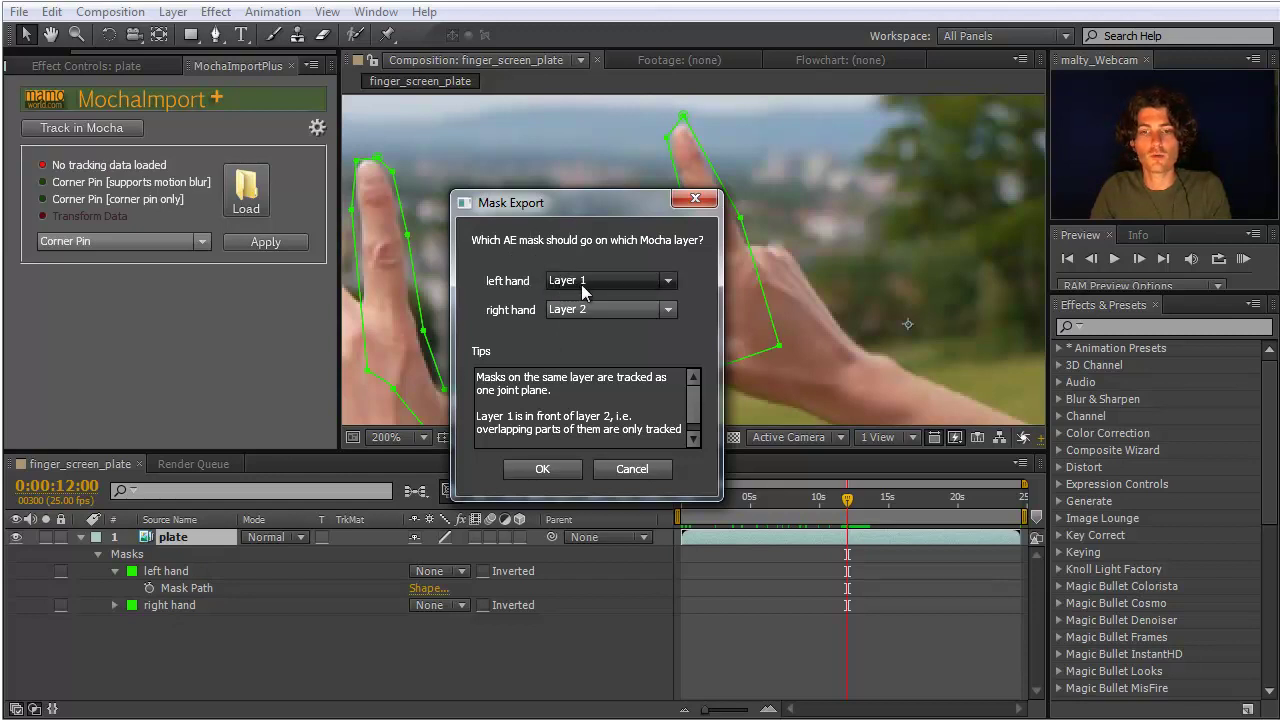
Map left hand to Mocha Layer 1 and right hand to Layer 2, then launch Mocha.
{"action": "left_click", "coordinate": [665, 309]}
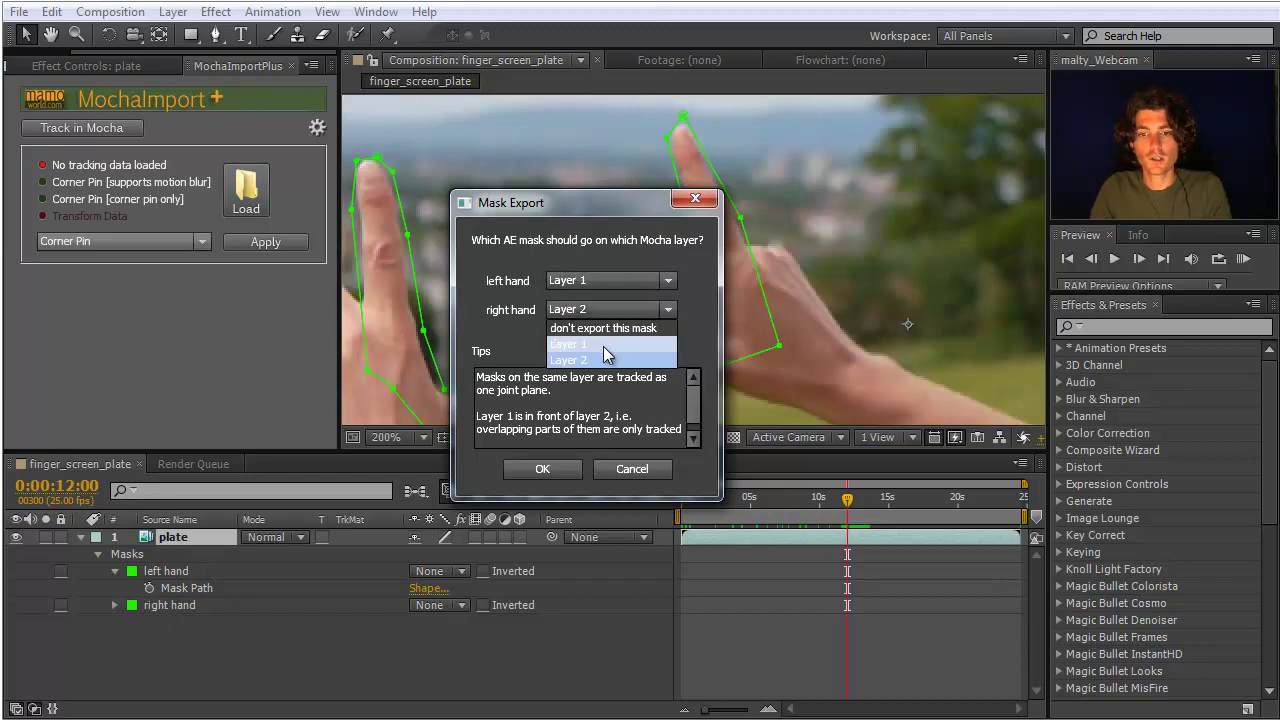
{"action": "left_click", "coordinate": [603, 344]}
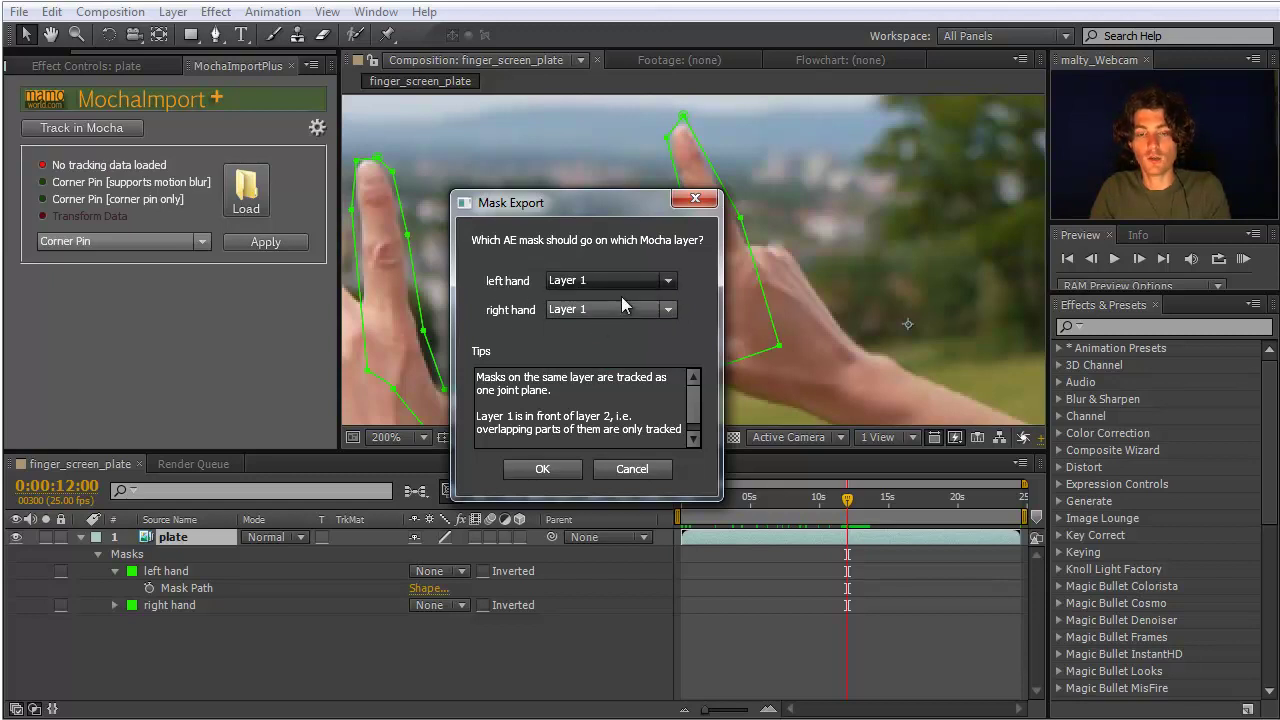
{"action": "left_click_drag", "start_coordinate": [569, 206], "coordinate": [181, 278]}
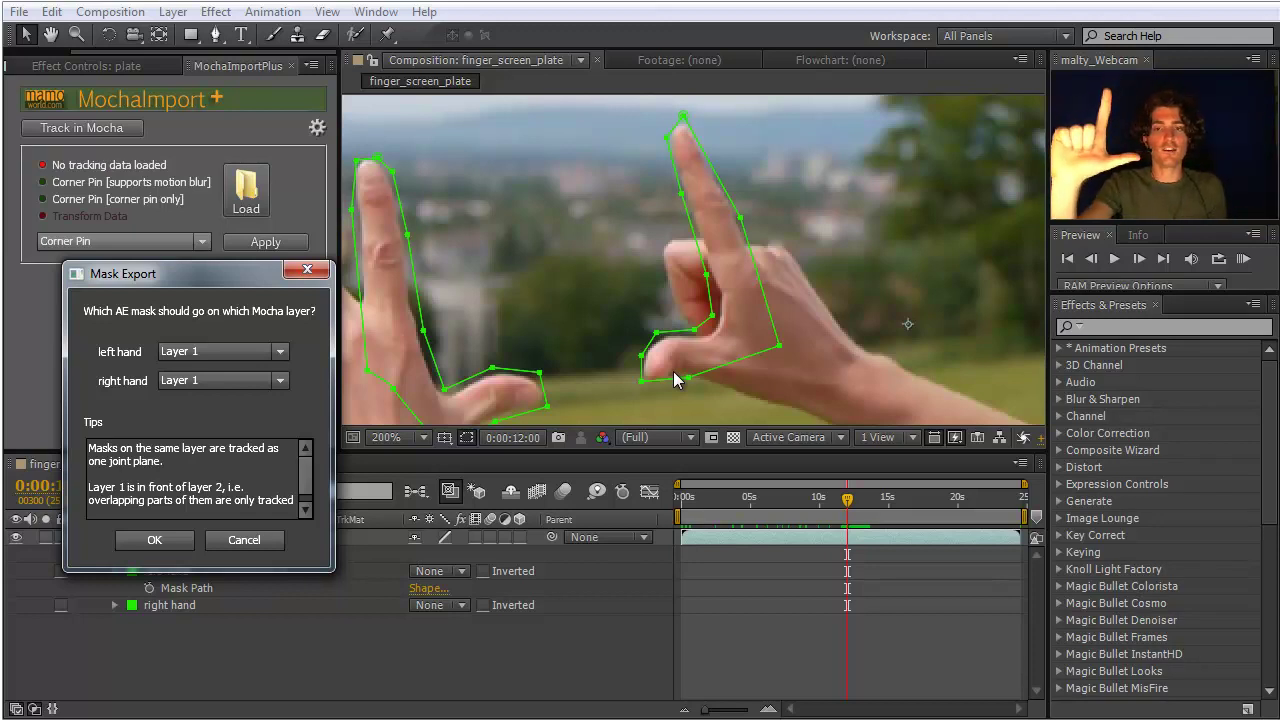
{"action": "left_click", "coordinate": [278, 380]}
{"action": "left_click", "coordinate": [213, 430]}
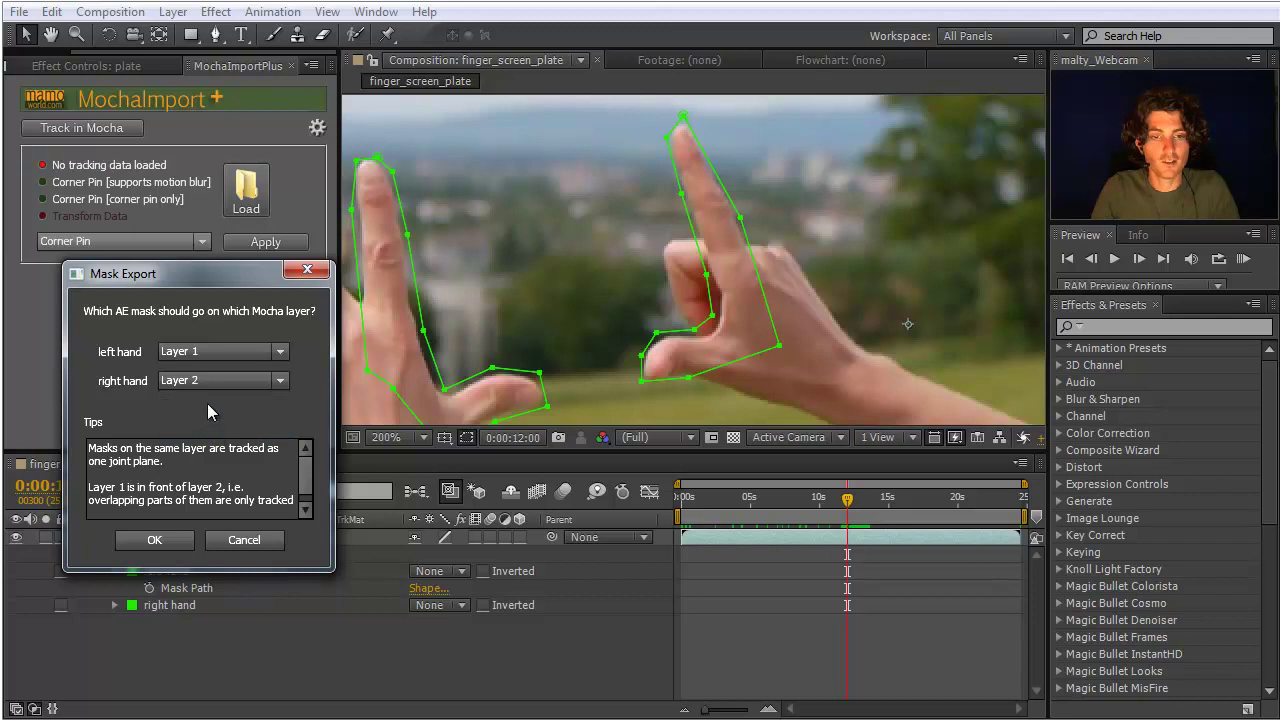
{"action": "left_click", "coordinate": [154, 540]}
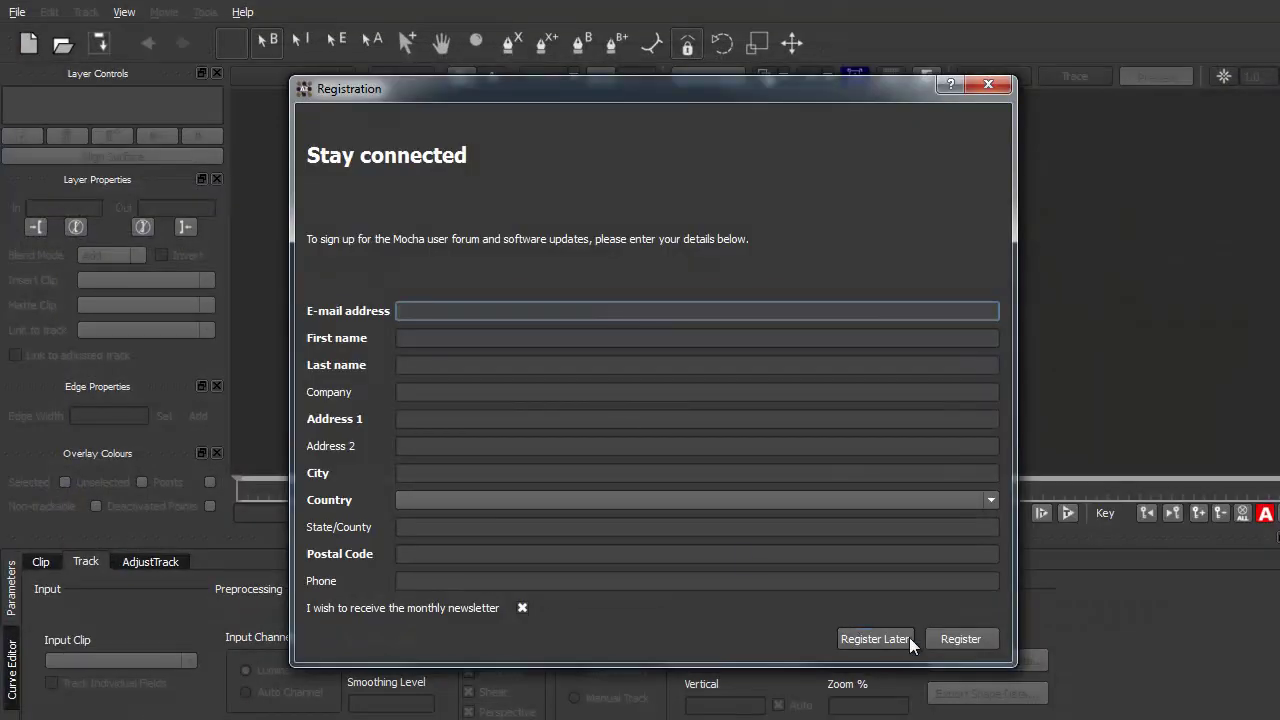
Skip registration and rename Layer 1 to 'left track' and Layer 2 to 'right track'.
{"action": "left_click", "coordinate": [907, 638]}
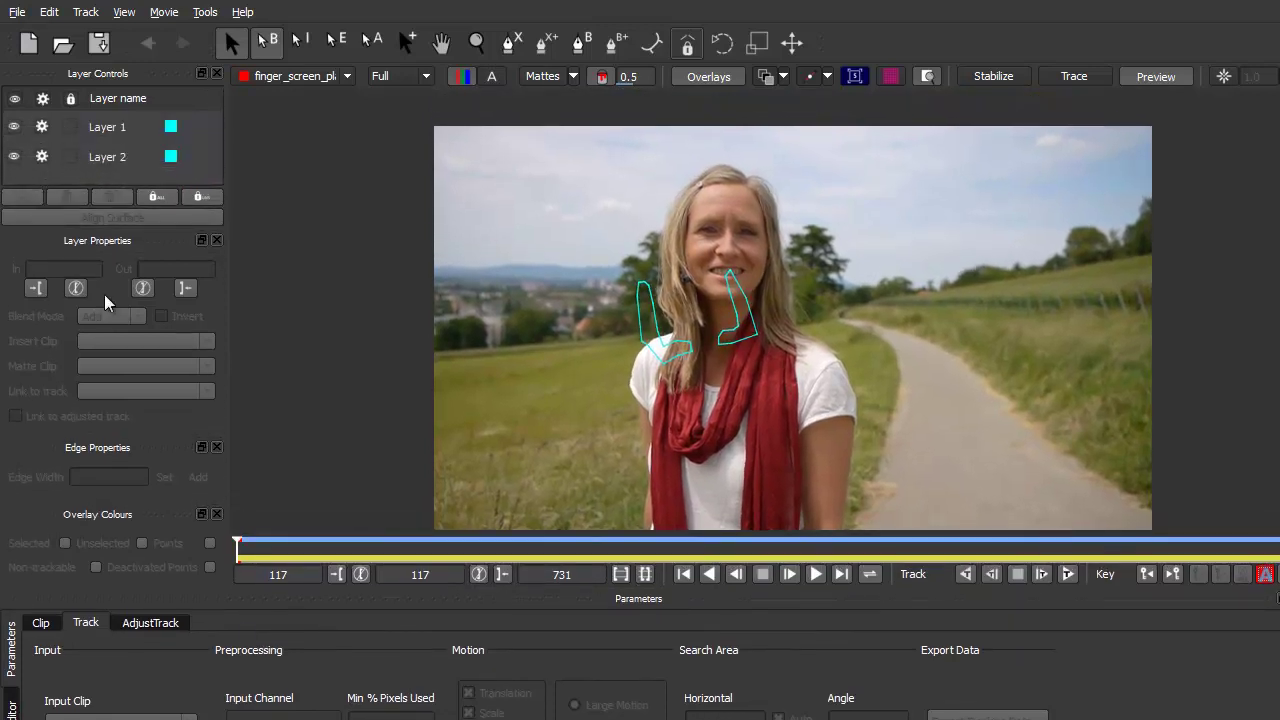
{"action": "left_click", "coordinate": [111, 130]}
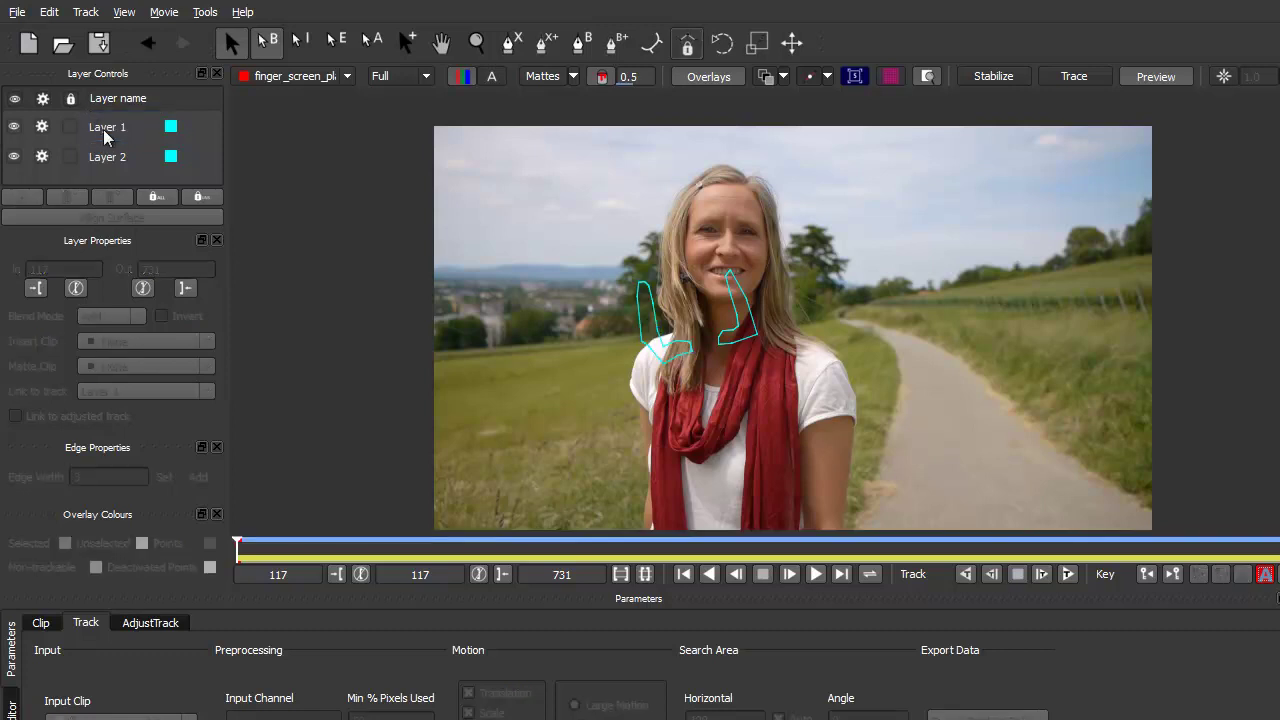
{"action": "type", "text": "left track"}
{"action": "left_click", "coordinate": [120, 156]}
{"action": "double_click", "coordinate": [125, 156]}
{"action": "type", "text": "right track"}
{"action": "key", "text": "Return"}
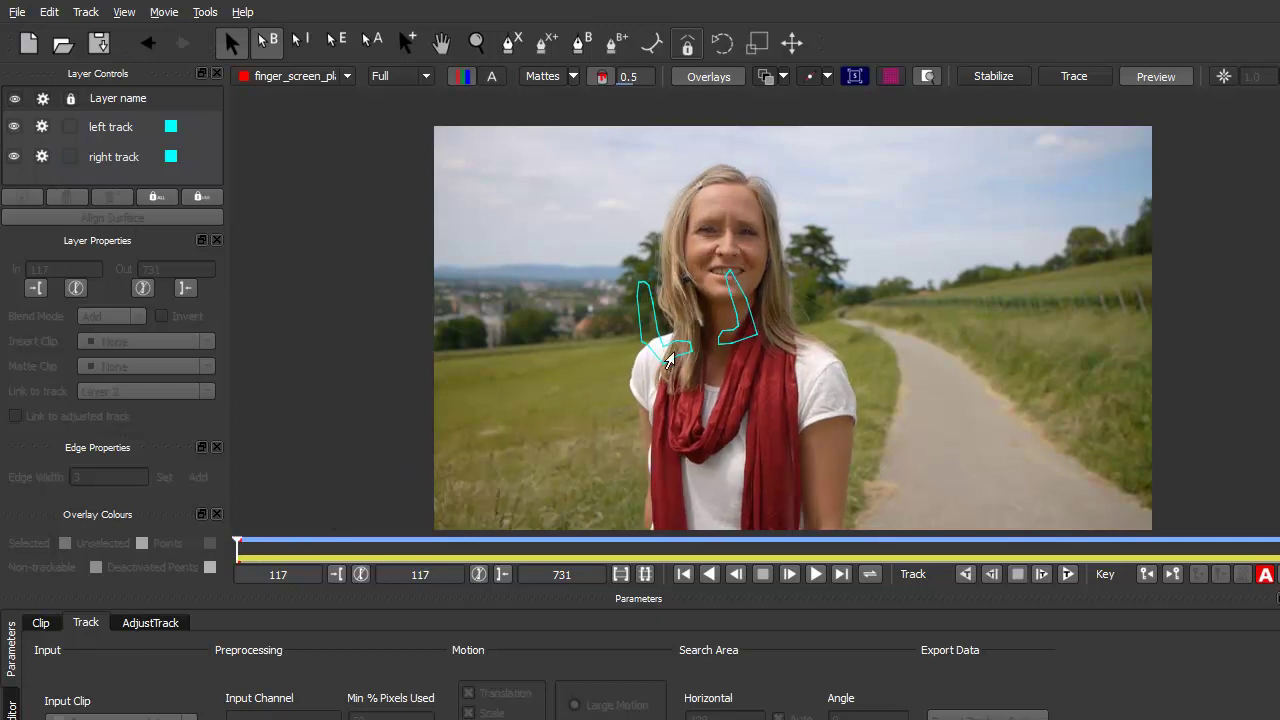
{"action": "left_click_drag", "start_coordinate": [238, 543], "coordinate": [758, 537]}
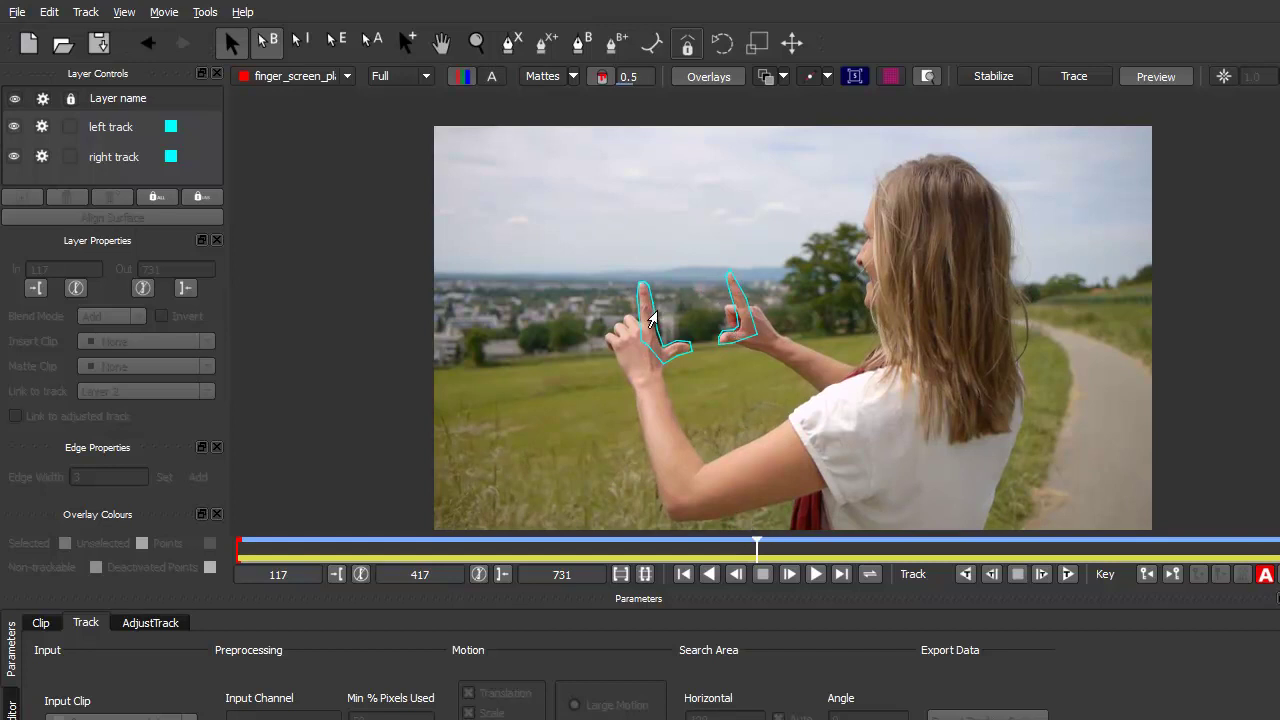
Track the hand shapes forwards, stopping at frame 648.
{"action": "left_click", "coordinate": [1069, 572]}
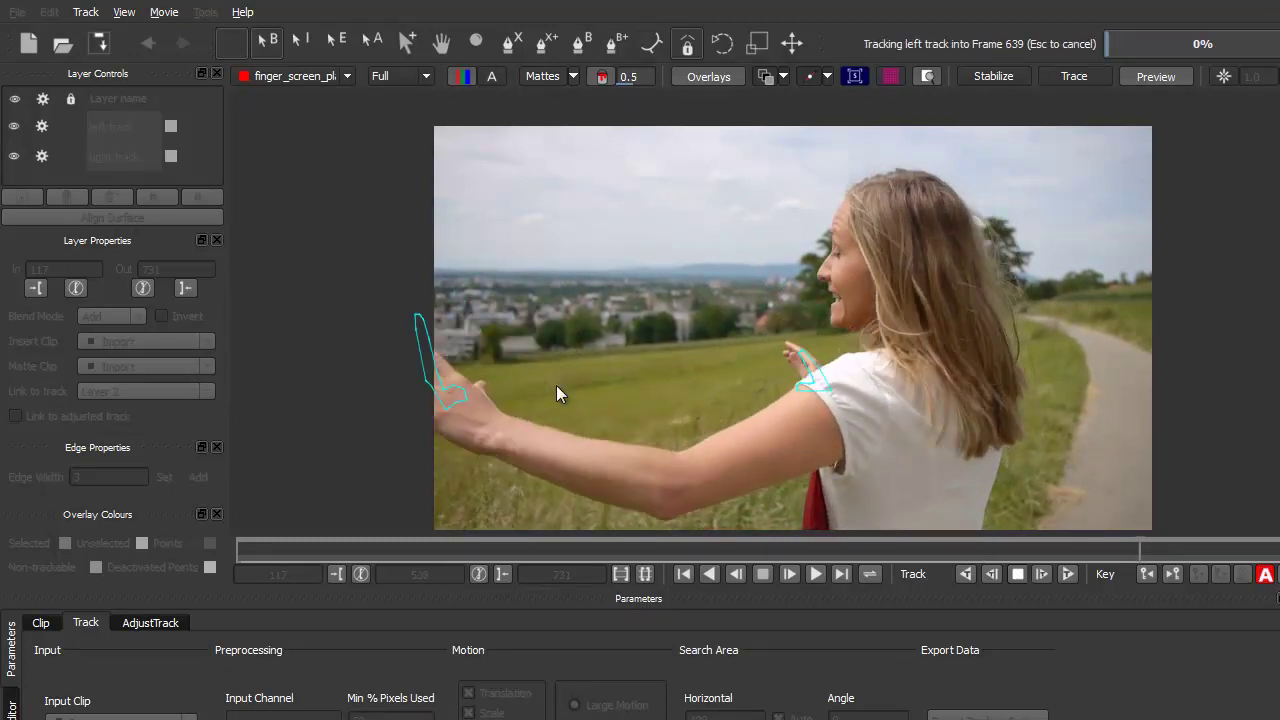
{"action": "left_click", "coordinate": [1018, 576]}
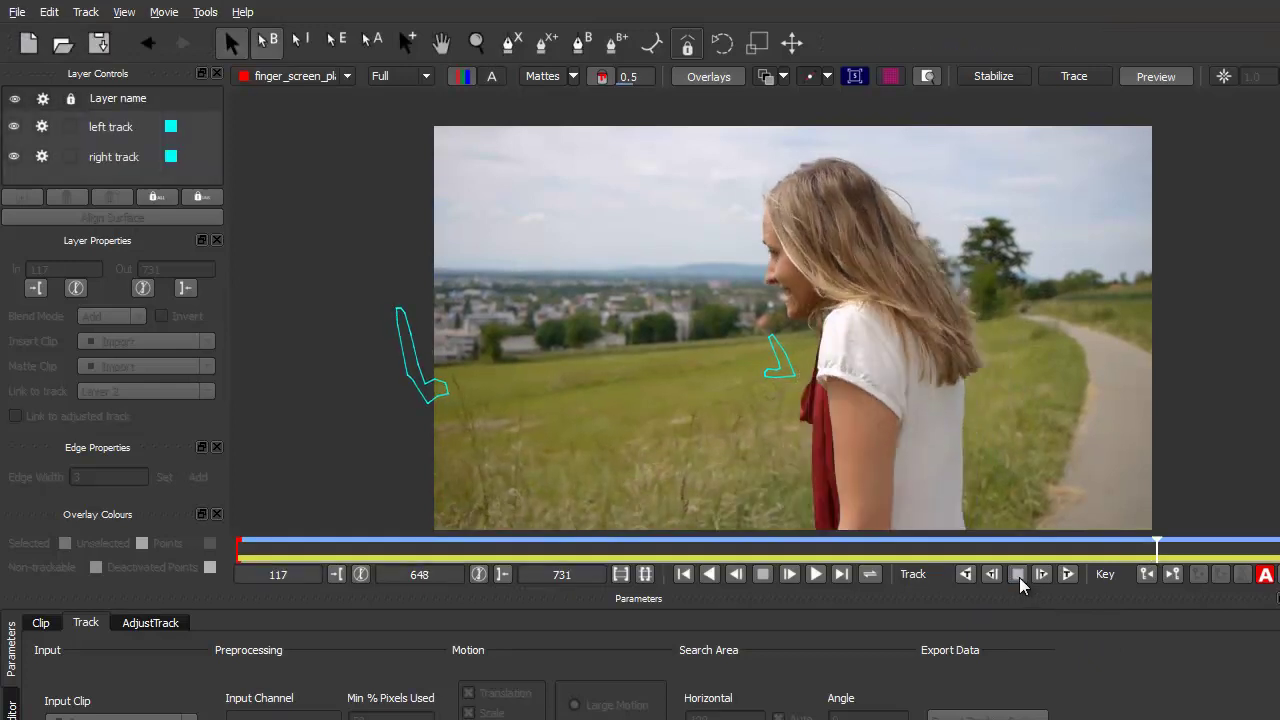
{"action": "left_click_drag", "start_coordinate": [1155, 547], "coordinate": [734, 543]}
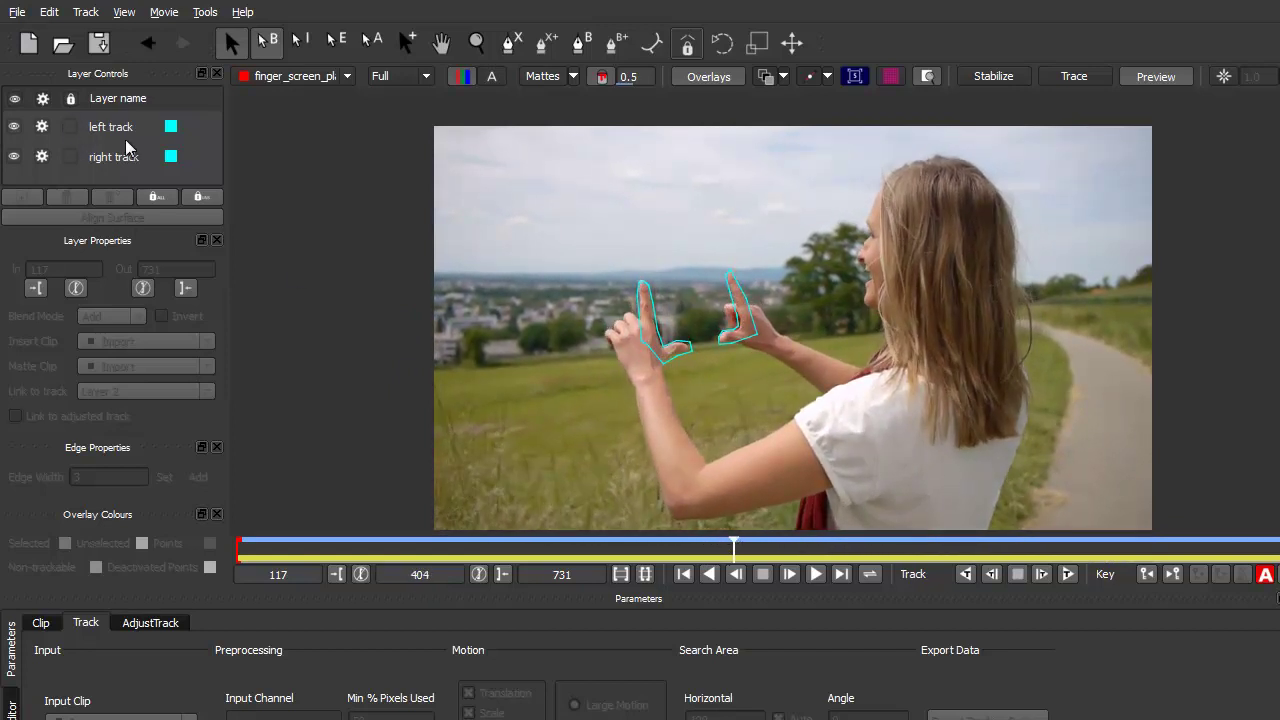
With left track selected, track backwards from about frame 420 to frame 343.
{"action": "left_click", "coordinate": [121, 131]}
{"action": "left_click_drag", "start_coordinate": [731, 546], "coordinate": [760, 545]}
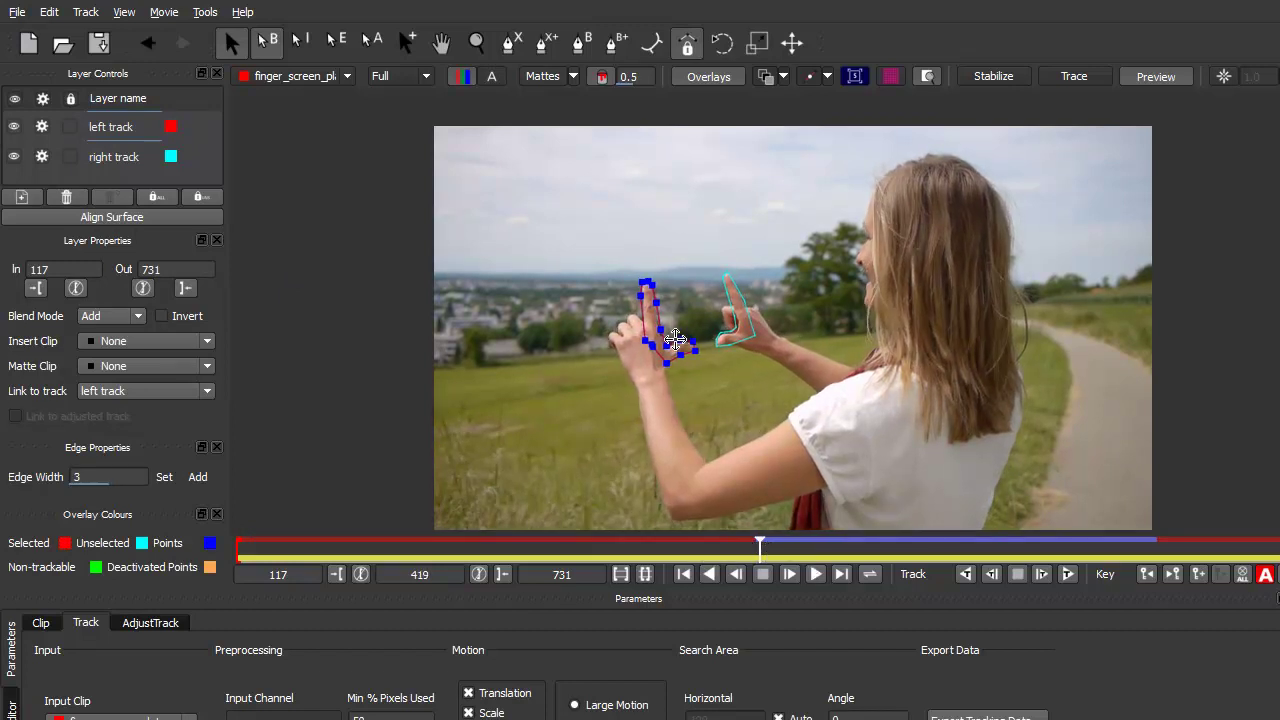
{"action": "left_click", "coordinate": [966, 574]}
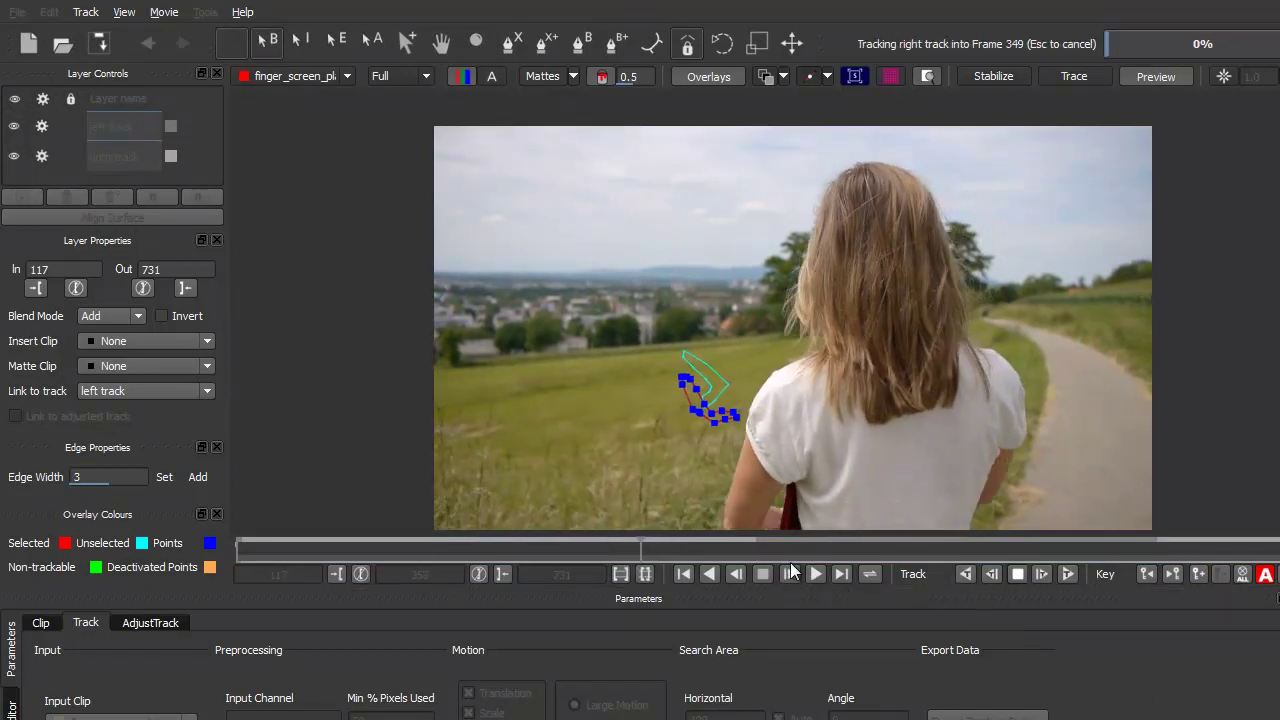
{"action": "left_click", "coordinate": [1016, 576]}
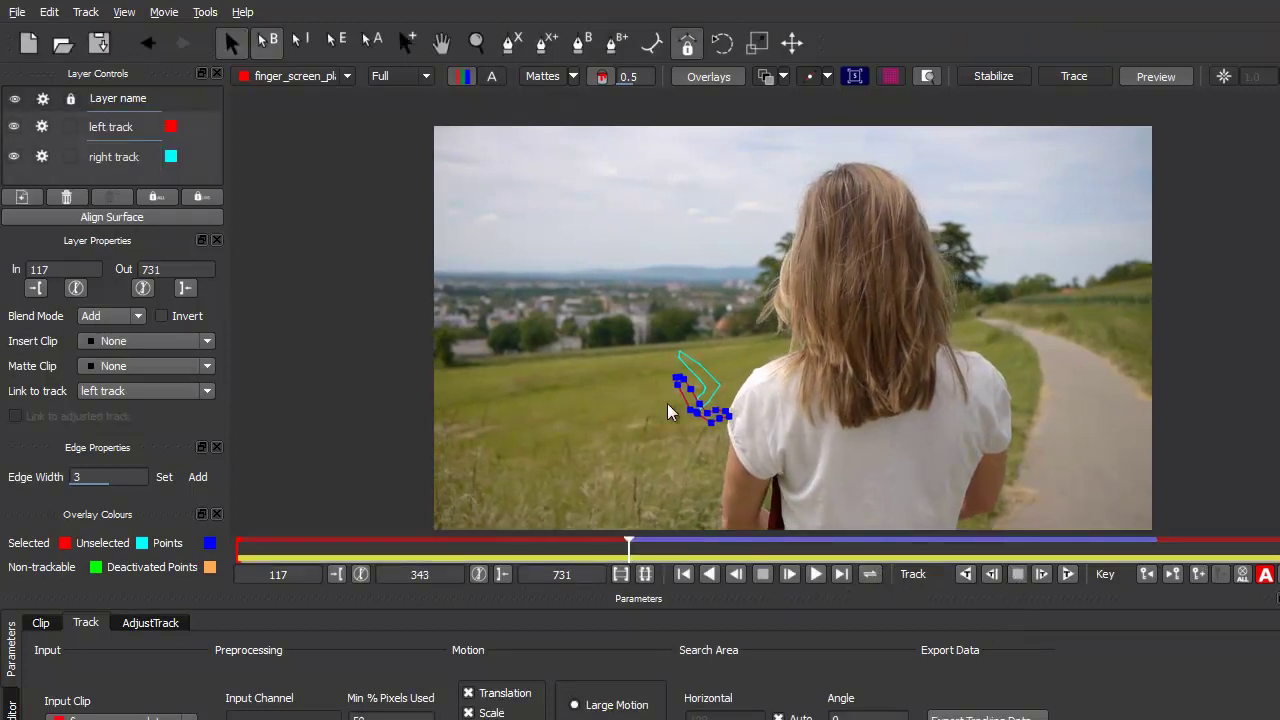
{"action": "left_click_drag", "start_coordinate": [628, 546], "coordinate": [790, 547]}
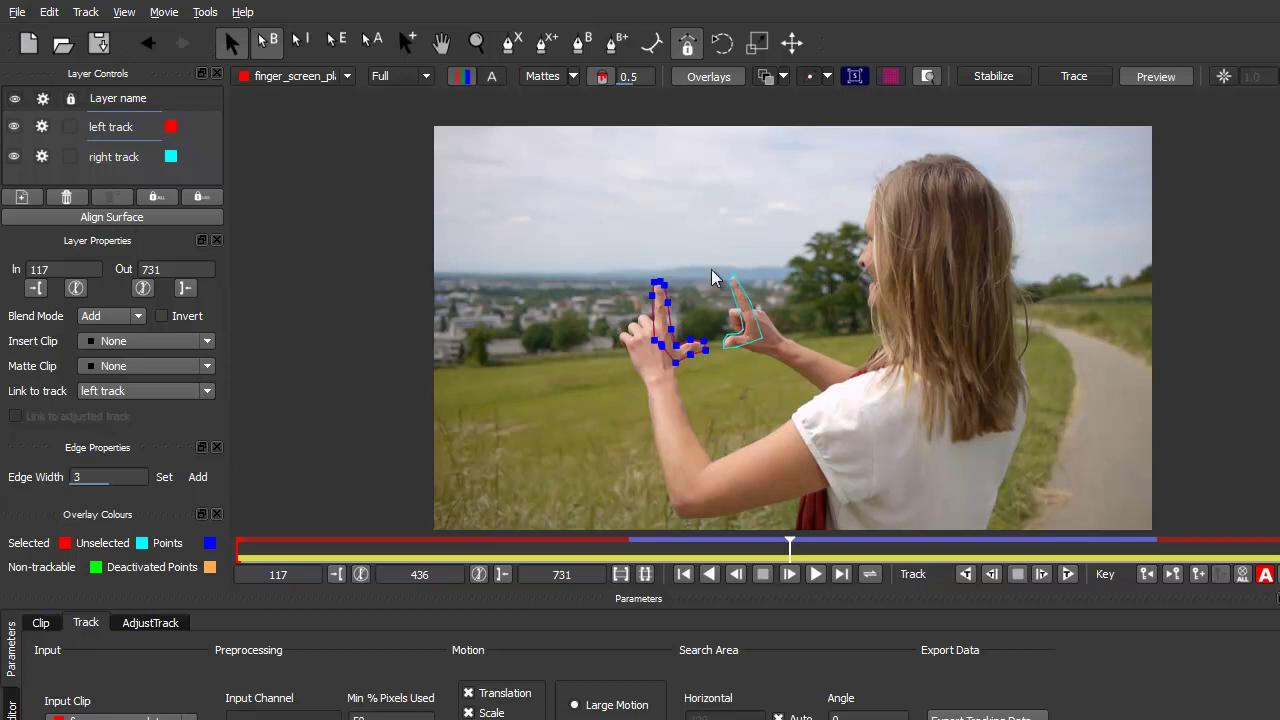
Show the left track's planar surface and drag its four corners onto the hands at frame 479.
{"action": "left_click", "coordinate": [854, 80]}
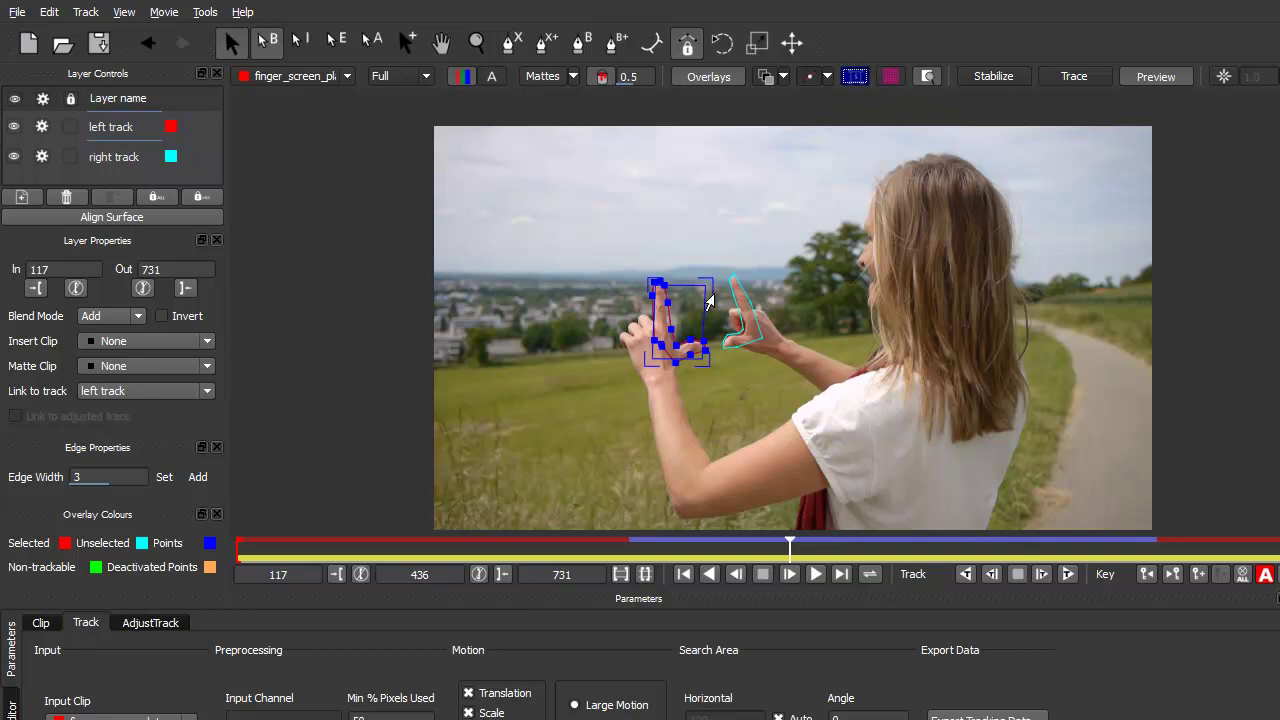
{"action": "left_click_drag", "start_coordinate": [789, 548], "coordinate": [864, 552]}
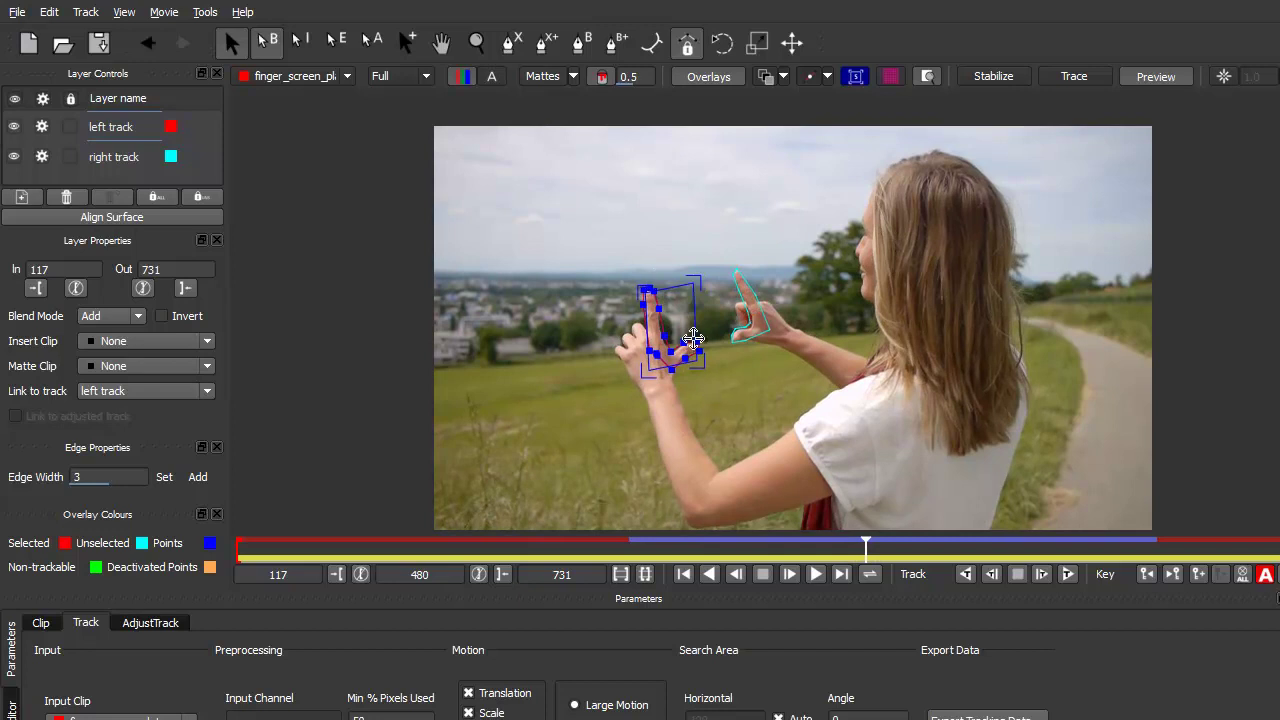
{"action": "left_click_drag", "start_coordinate": [695, 366], "coordinate": [762, 330]}
{"action": "left_click_drag", "start_coordinate": [703, 259], "coordinate": [727, 242]}
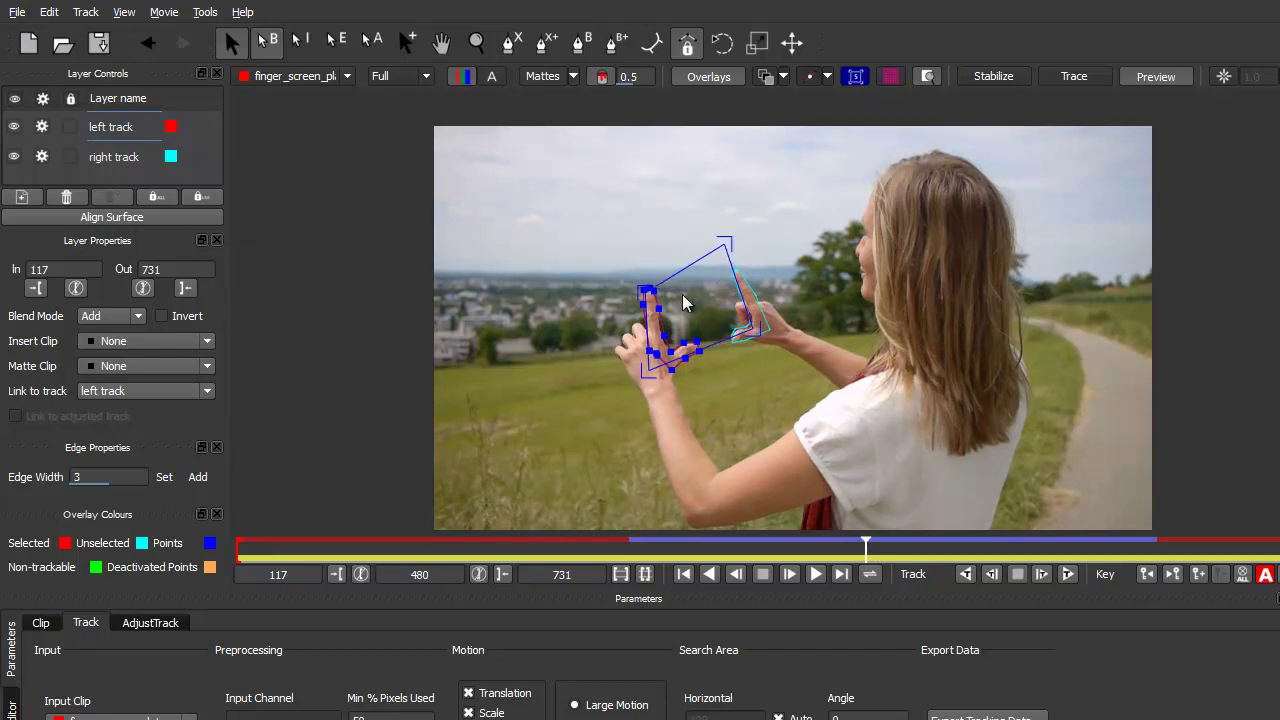
{"action": "left_click_drag", "start_coordinate": [639, 295], "coordinate": [650, 262]}
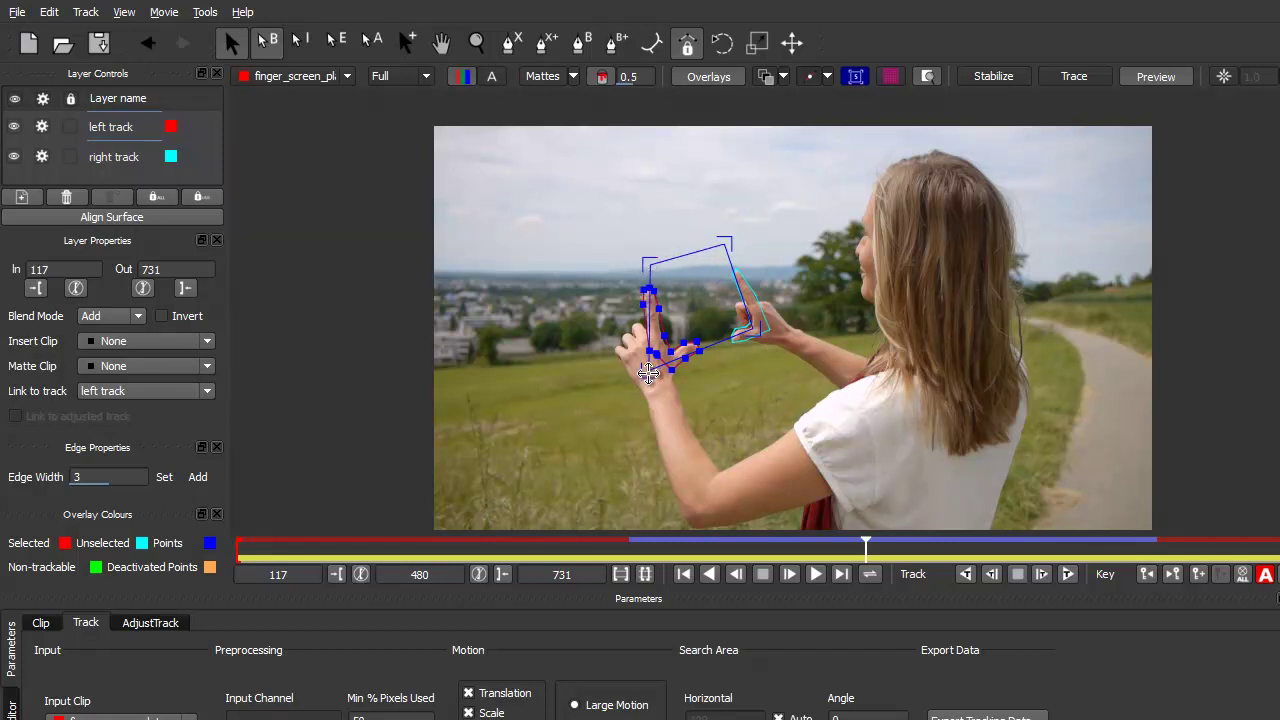
{"action": "left_click_drag", "start_coordinate": [679, 353], "coordinate": [670, 353]}
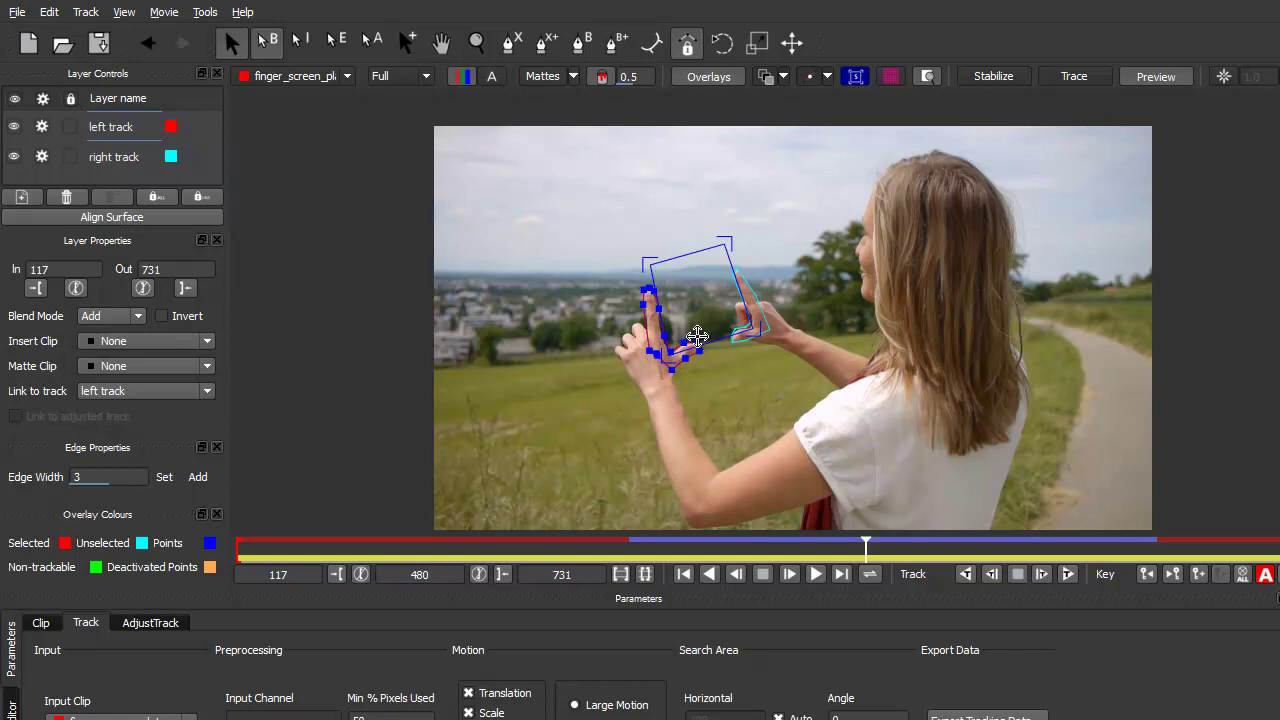
Zoom in about 200% and refine the surface corners onto the fingertips and knuckles.
{"action": "key", "text": "z"}
{"action": "left_click", "coordinate": [723, 355]}
{"action": "left_click", "coordinate": [700, 206]}
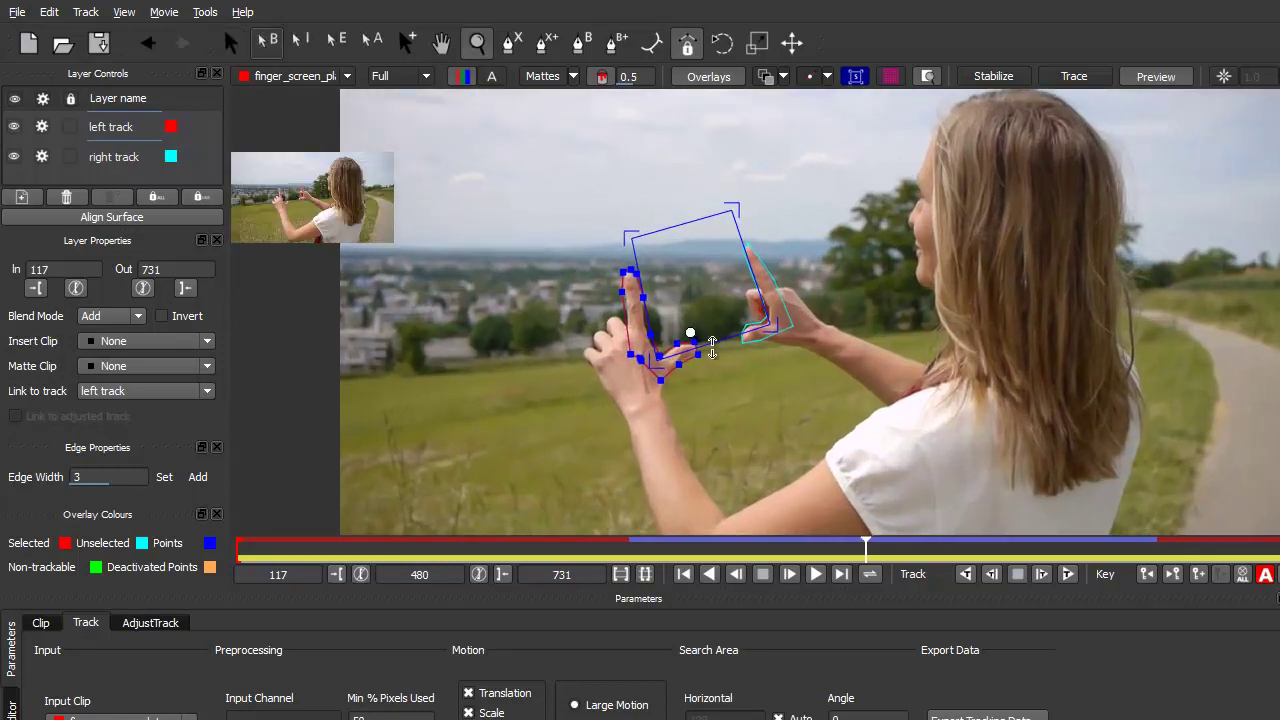
{"action": "left_click", "coordinate": [702, 188]}
{"action": "left_click", "coordinate": [686, 145]}
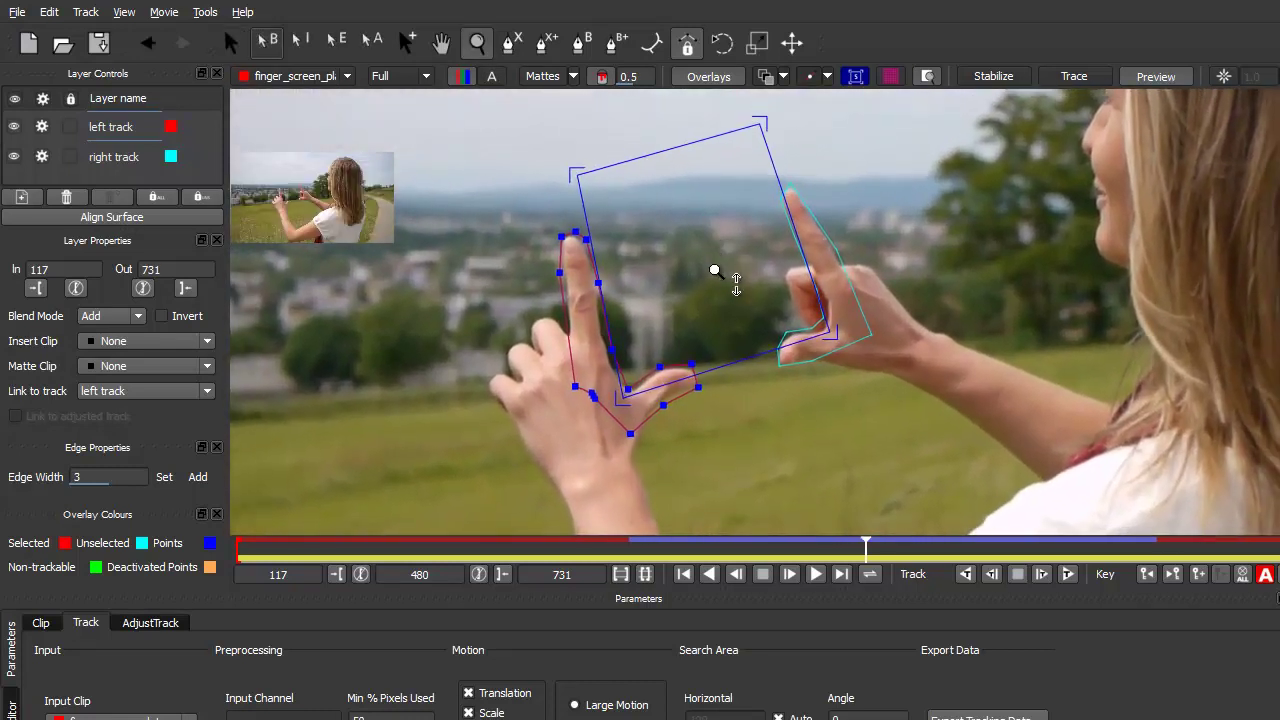
{"action": "key", "text": "s"}
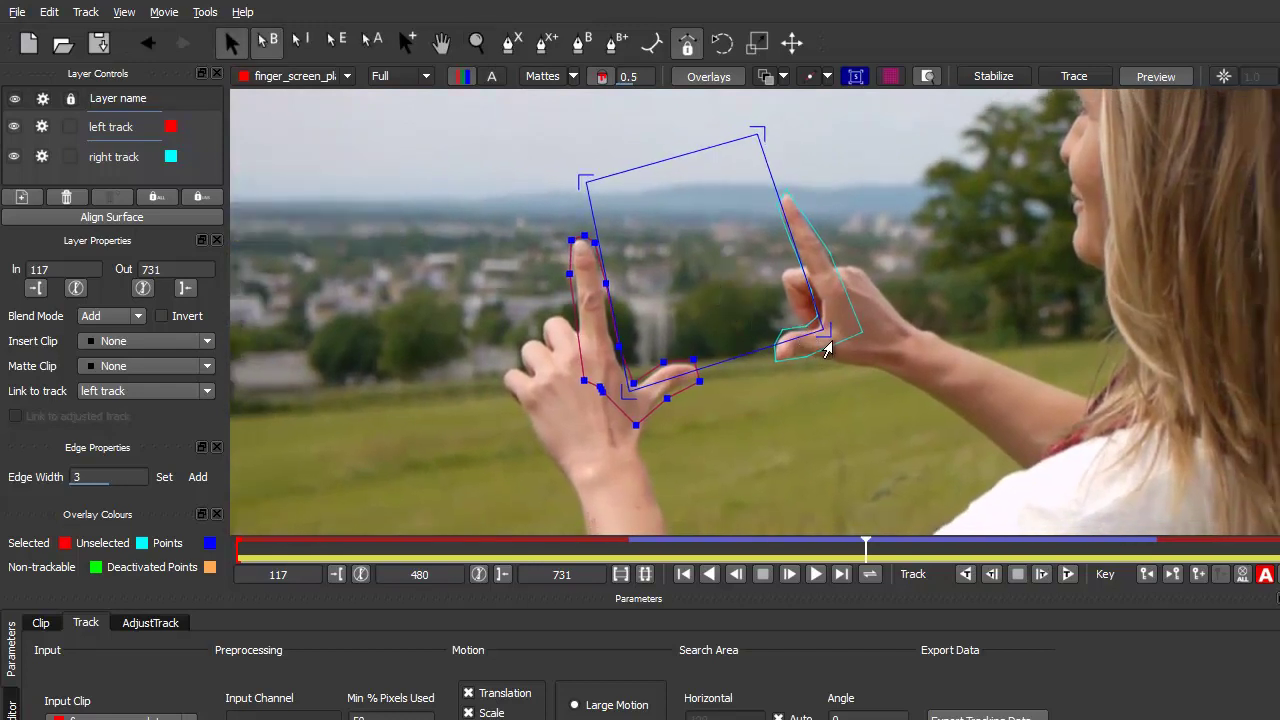
{"action": "left_click_drag", "start_coordinate": [830, 330], "coordinate": [834, 325]}
{"action": "left_click_drag", "start_coordinate": [763, 134], "coordinate": [761, 146]}
{"action": "left_click_drag", "start_coordinate": [586, 178], "coordinate": [583, 201]}
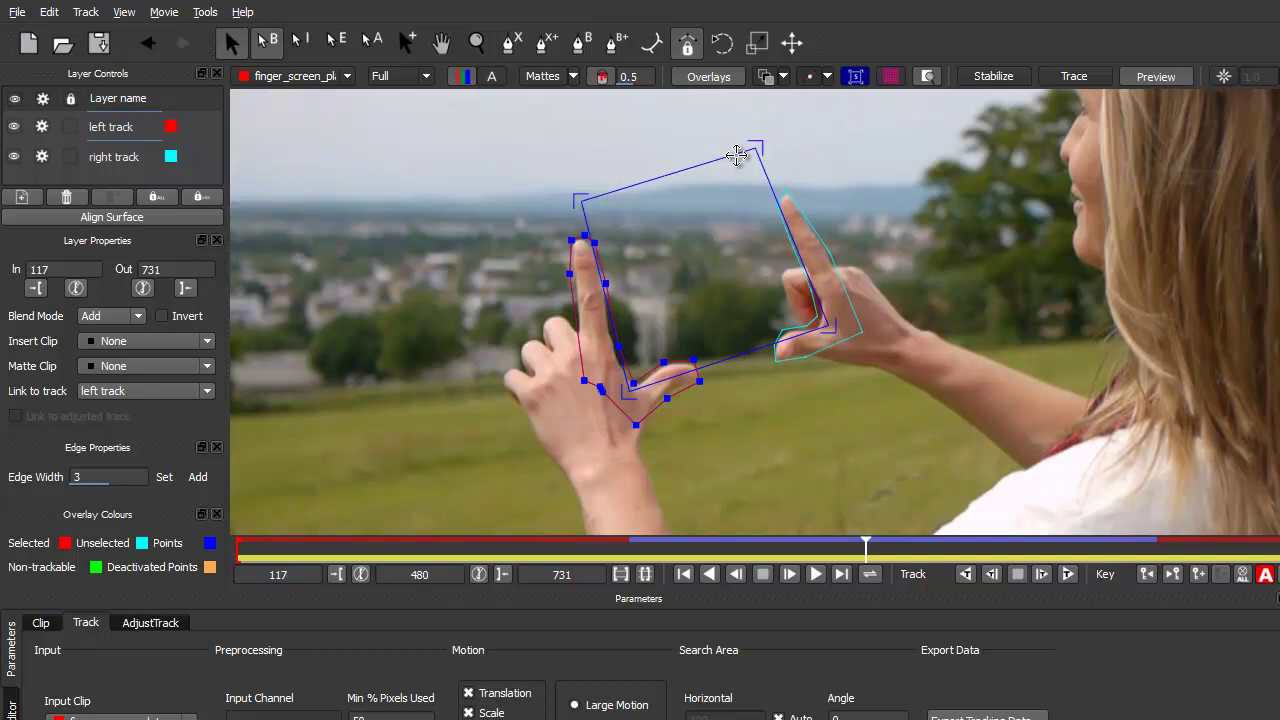
{"action": "left_click_drag", "start_coordinate": [758, 145], "coordinate": [760, 153]}
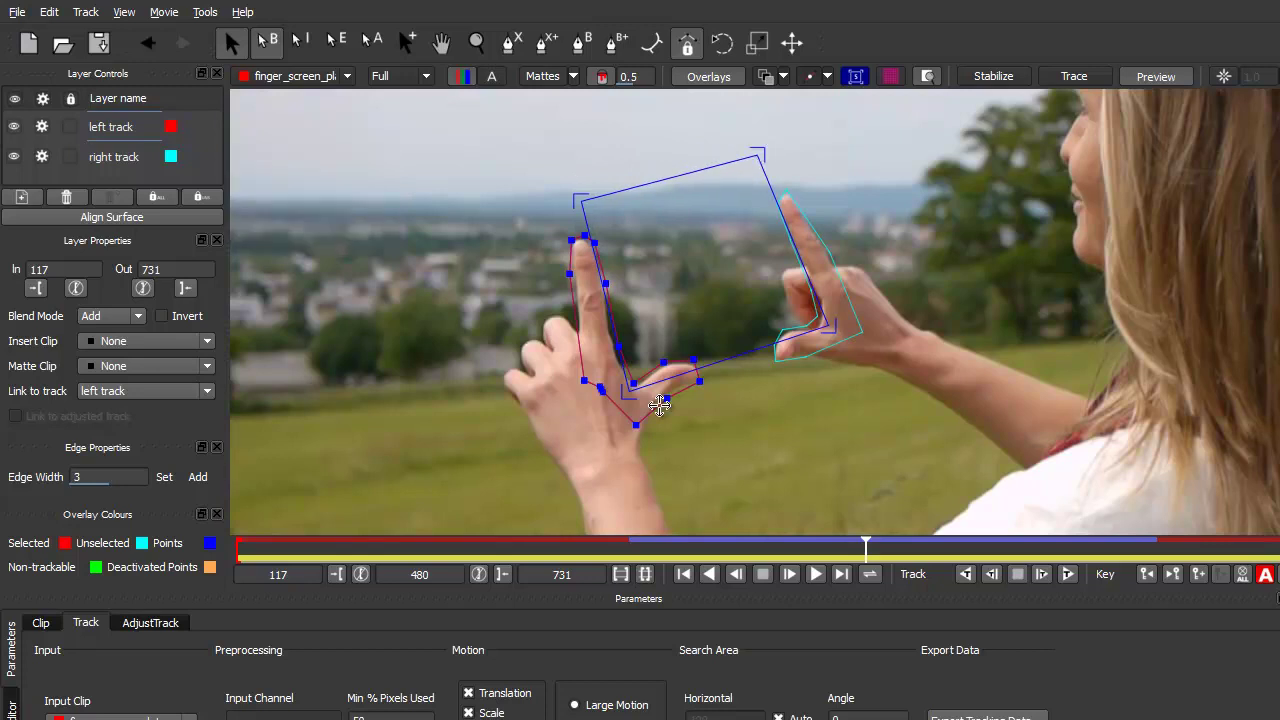
{"action": "left_click_drag", "start_coordinate": [625, 389], "coordinate": [619, 392]}
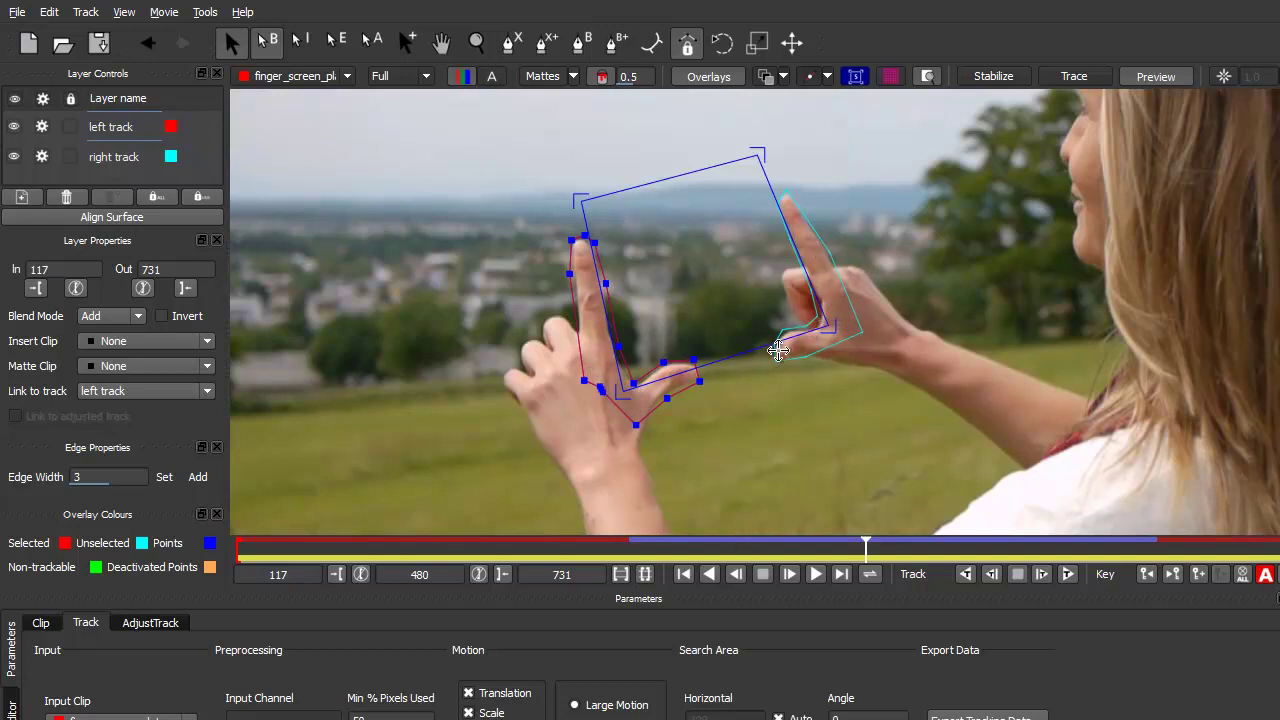
Drag the right track's four planar surface corners onto the fingers of both hands.
{"action": "left_click", "coordinate": [115, 158]}
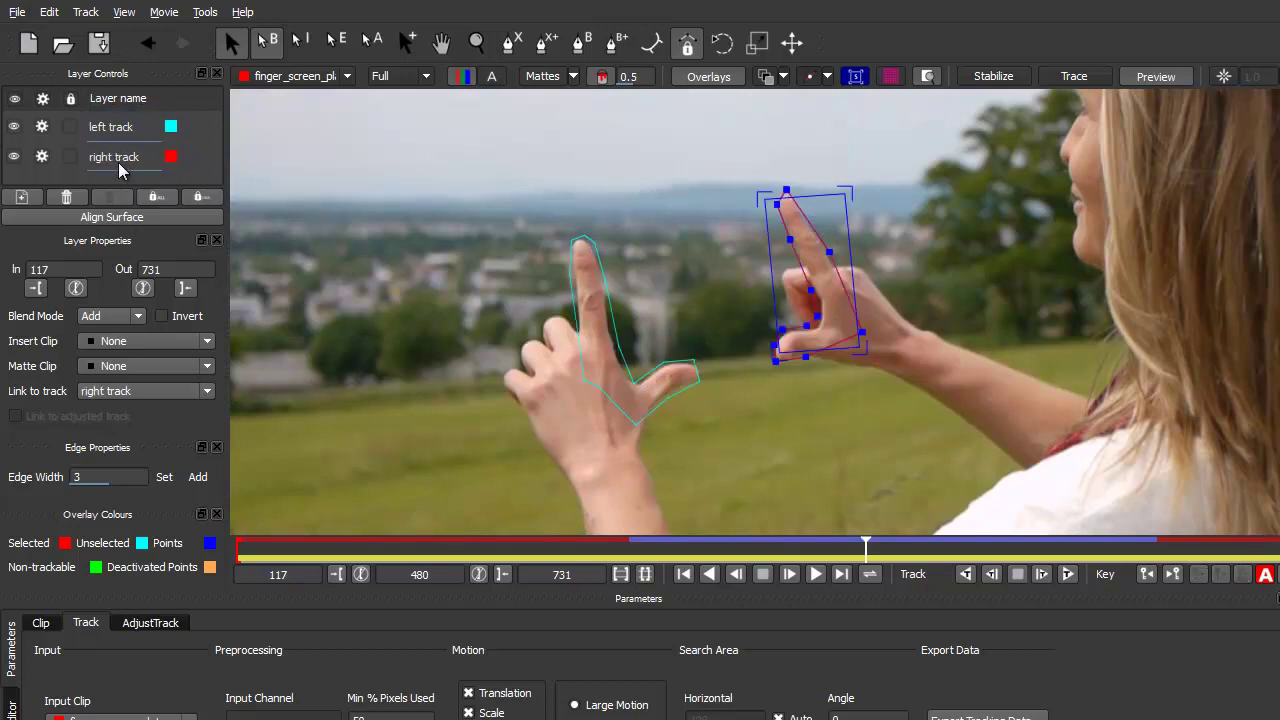
{"action": "left_click_drag", "start_coordinate": [778, 205], "coordinate": [572, 190]}
{"action": "left_click_drag", "start_coordinate": [779, 354], "coordinate": [623, 389]}
{"action": "left_click_drag", "start_coordinate": [853, 347], "coordinate": [832, 330]}
{"action": "left_click_drag", "start_coordinate": [846, 190], "coordinate": [756, 157]}
{"action": "left_click_drag", "start_coordinate": [578, 188], "coordinate": [578, 193]}
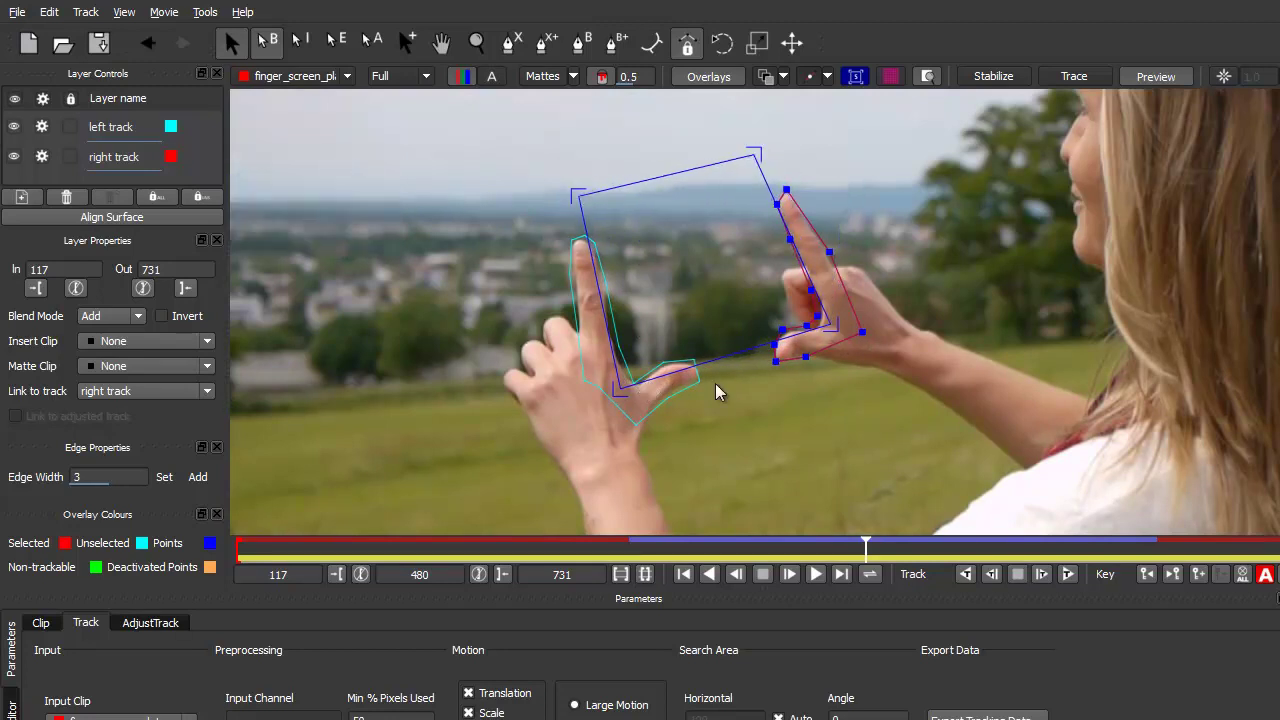
{"action": "left_click_drag", "start_coordinate": [826, 323], "coordinate": [830, 330]}
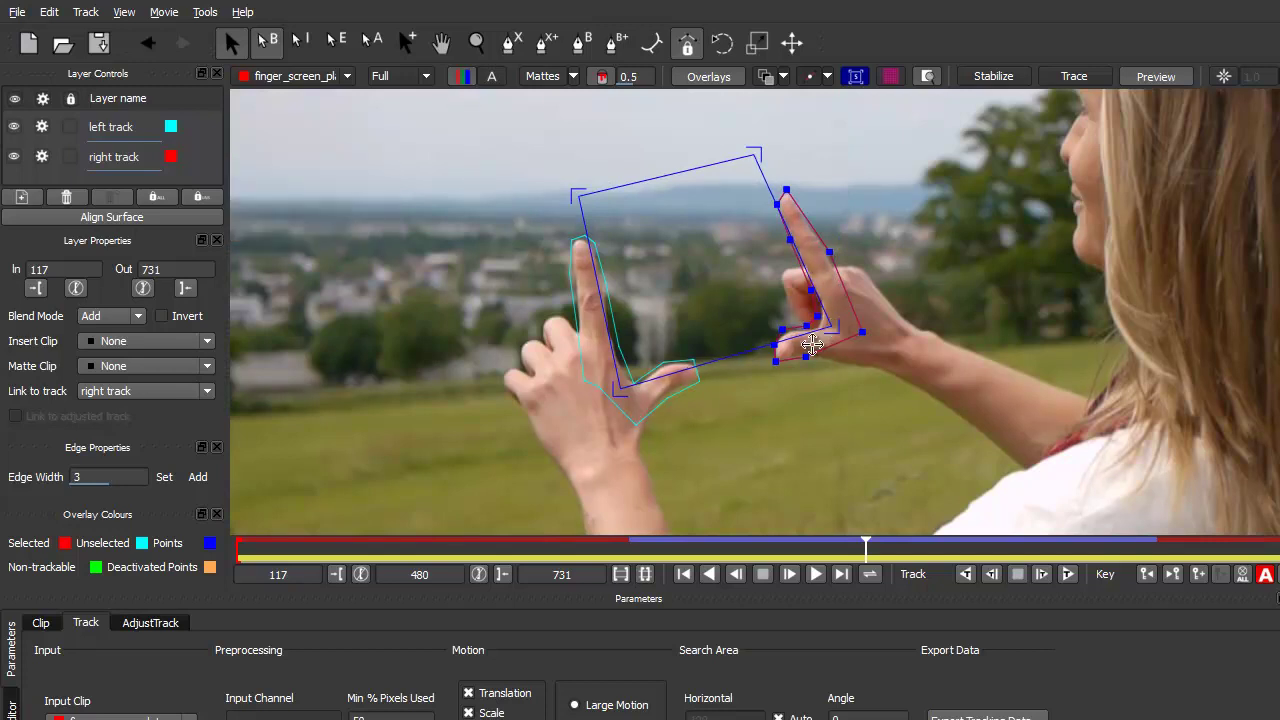
{"action": "left_click_drag", "start_coordinate": [614, 383], "coordinate": [620, 396]}
Compare against the left track's surface and shift the right track surface slightly down to match.
{"action": "left_click", "coordinate": [118, 132]}
{"action": "left_click", "coordinate": [117, 157]}
{"action": "left_click", "coordinate": [117, 130]}
{"action": "left_click", "coordinate": [118, 157]}
{"action": "left_click", "coordinate": [120, 127]}
{"action": "left_click", "coordinate": [123, 158]}
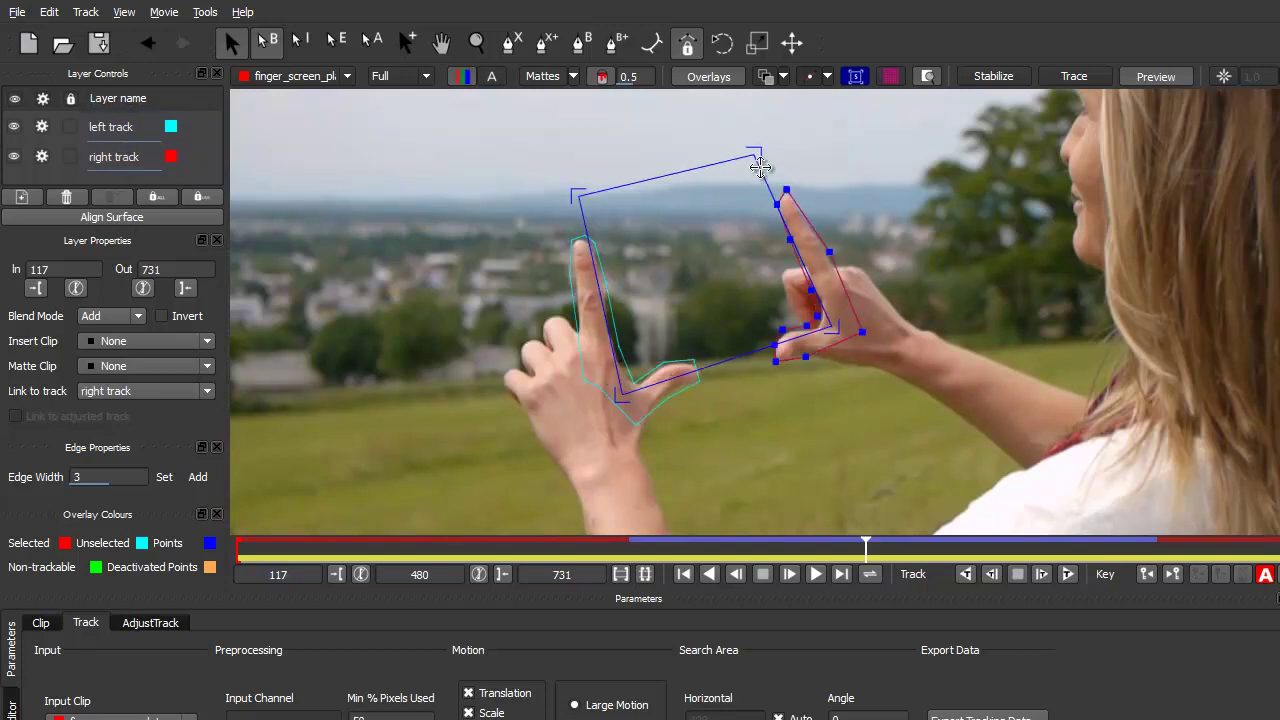
{"action": "left_click_drag", "start_coordinate": [658, 176], "coordinate": [651, 180]}
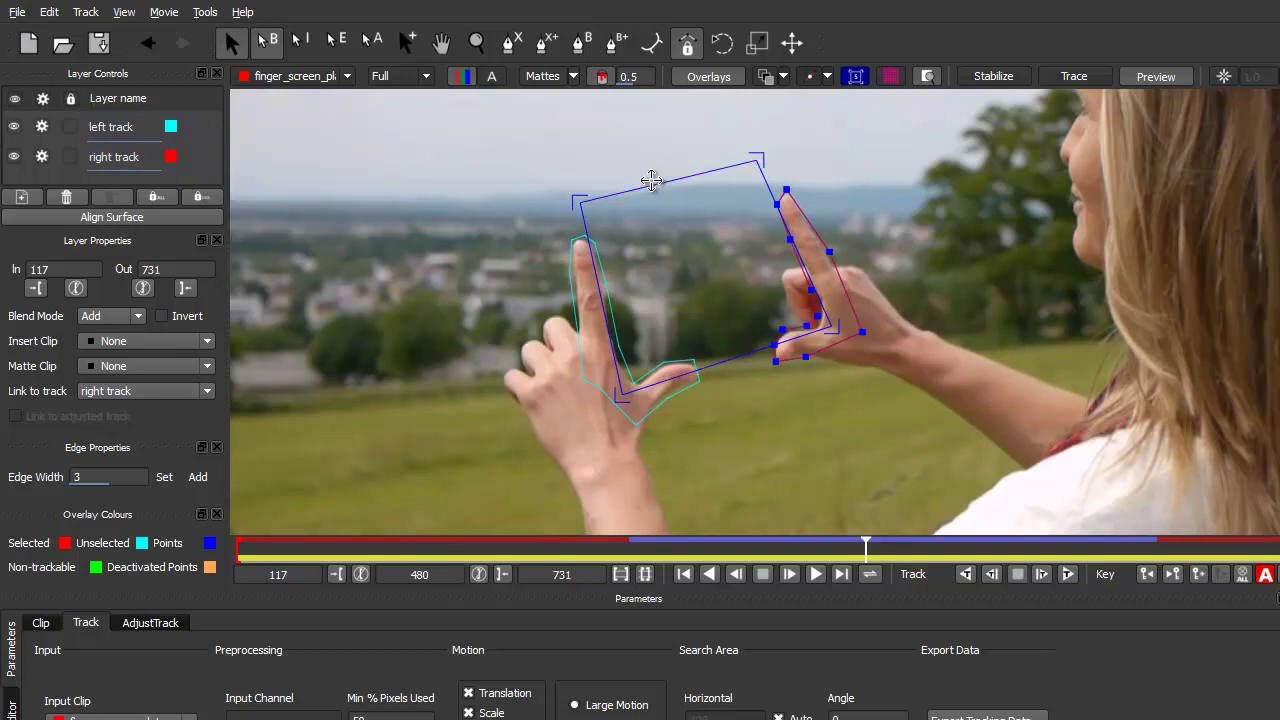
Toggle between left track and right track and check the left track around frame 547.
{"action": "left_click", "coordinate": [125, 129]}
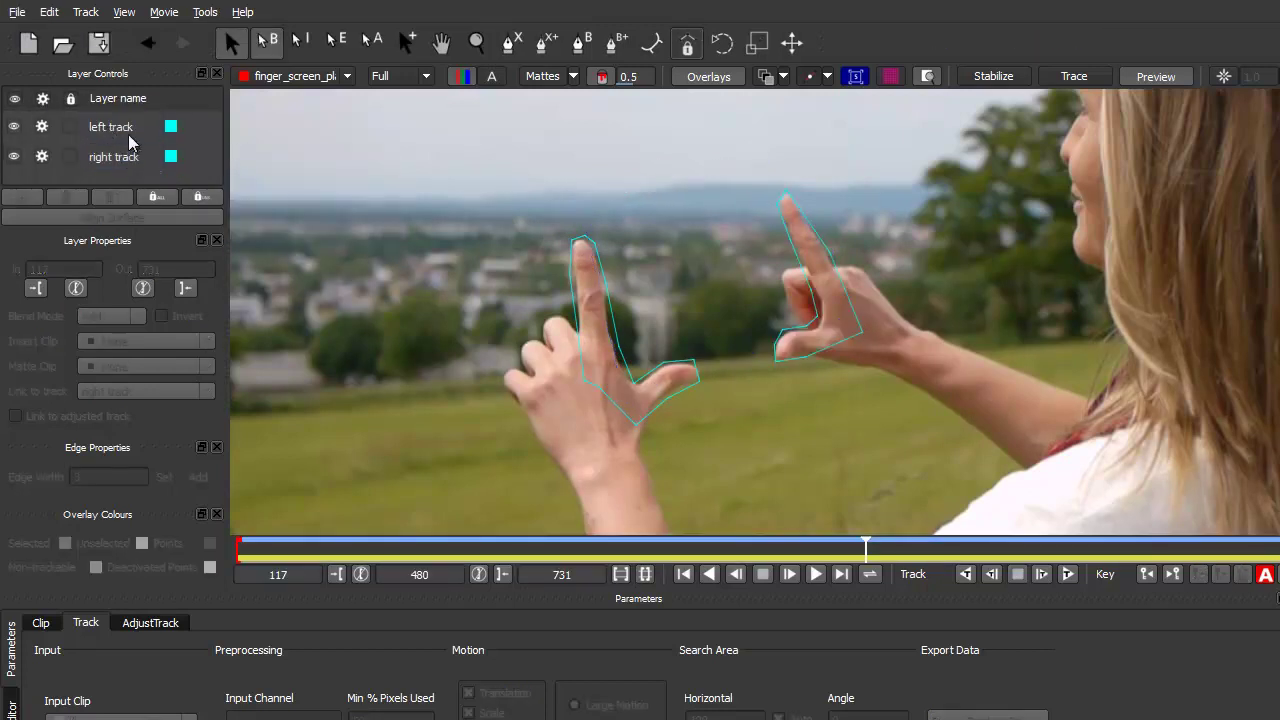
{"action": "left_click", "coordinate": [123, 158]}
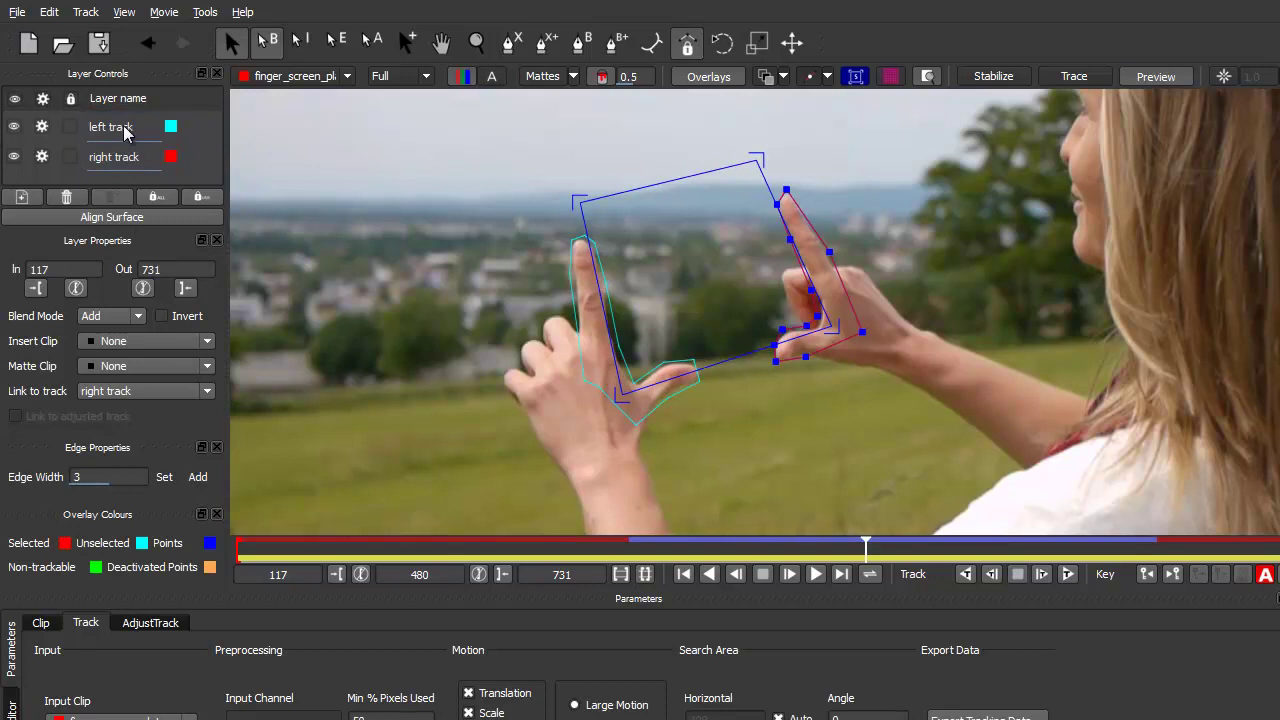
{"action": "left_click", "coordinate": [125, 133]}
{"action": "left_click", "coordinate": [126, 165]}
{"action": "left_click", "coordinate": [129, 136]}
{"action": "left_click", "coordinate": [128, 163]}
{"action": "left_click", "coordinate": [127, 130]}
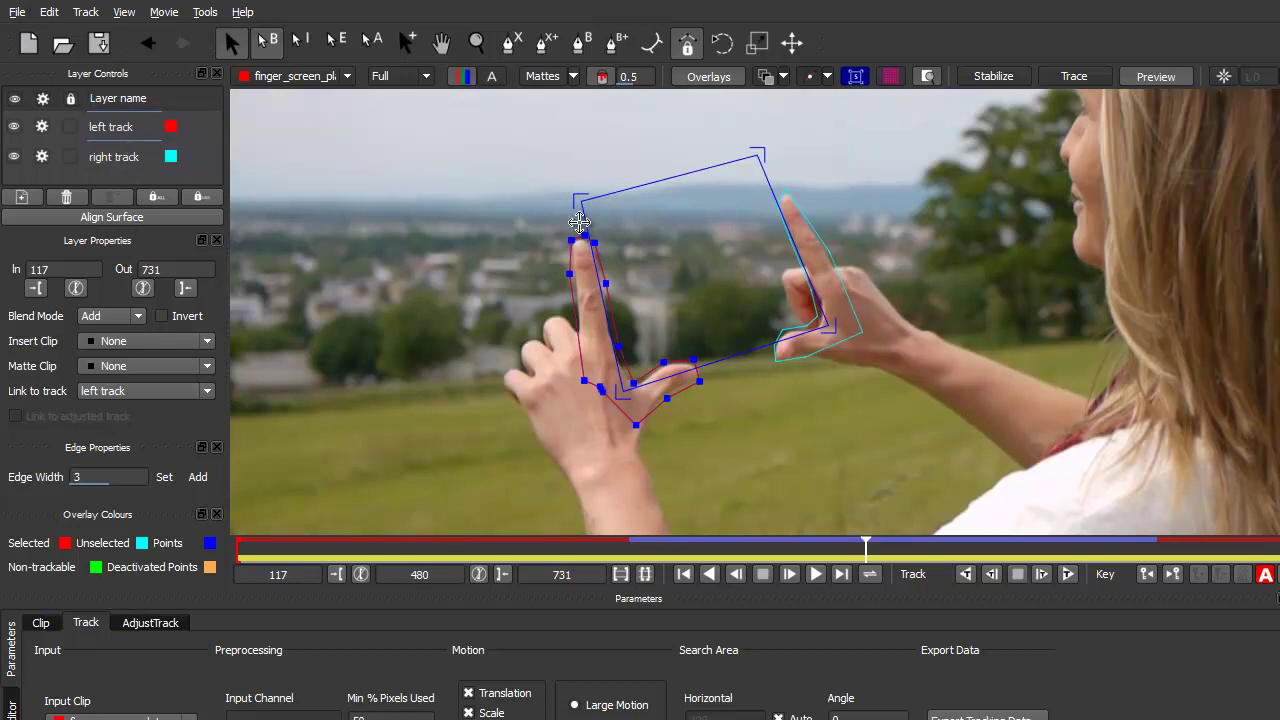
{"action": "left_click_drag", "start_coordinate": [866, 545], "coordinate": [837, 539]}
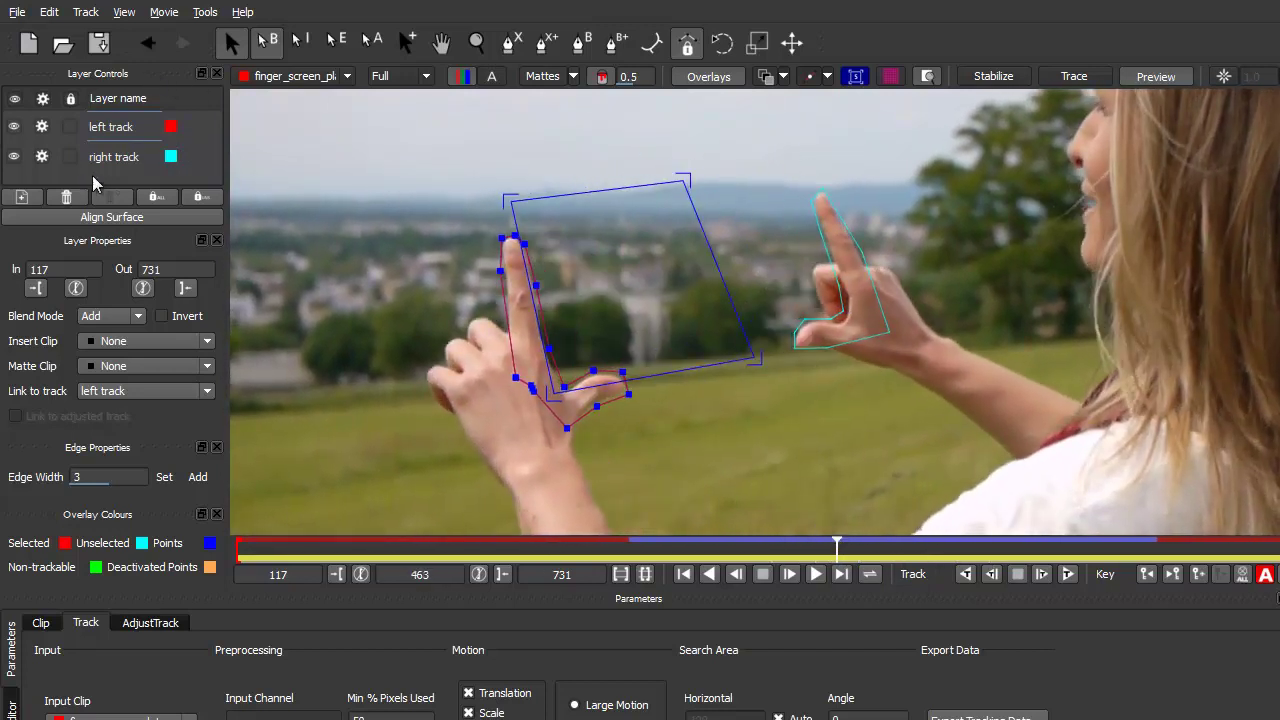
Check the right track's frames, then open Export Tracking Data for left track as After Effects Corner Pin.
{"action": "left_click", "coordinate": [107, 158]}
{"action": "mouse_move", "coordinate": [838, 550]}
{"action": "left_mouse_down"}
{"action": "mouse_move", "coordinate": [908, 550]}
{"action": "mouse_move", "coordinate": [826, 550]}
{"action": "left_mouse_up"}
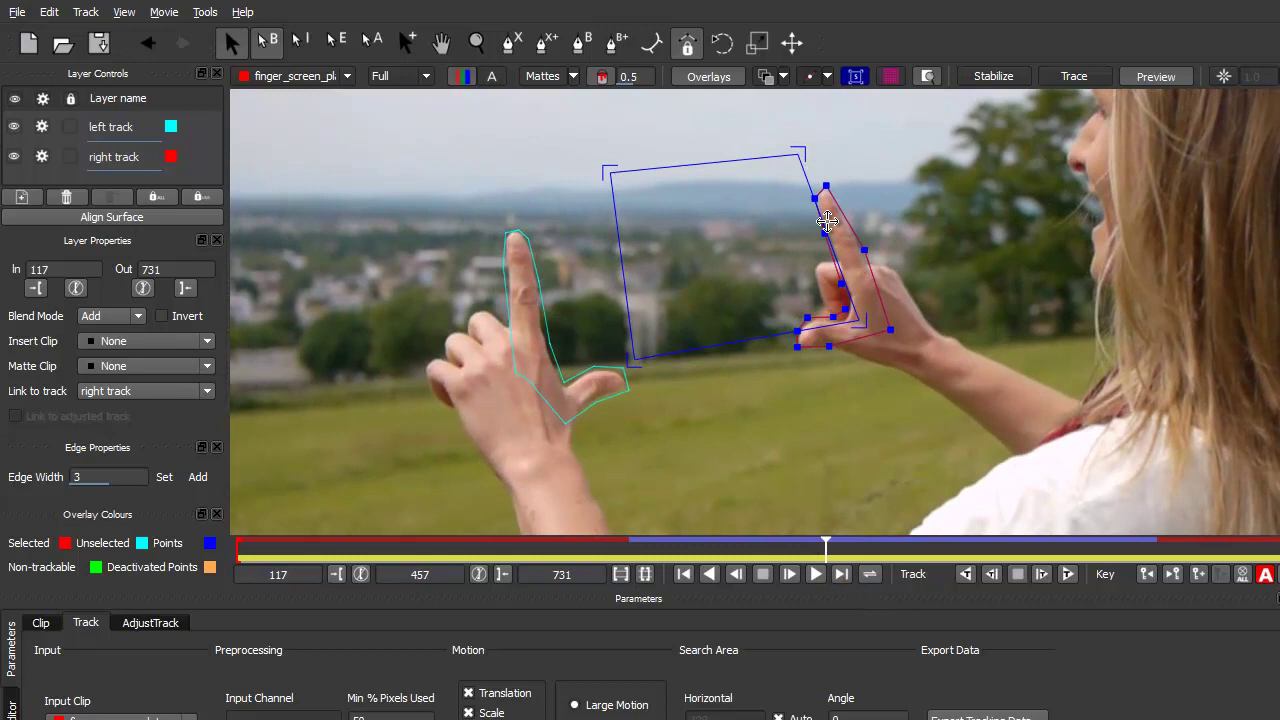
{"action": "left_click", "coordinate": [107, 128]}
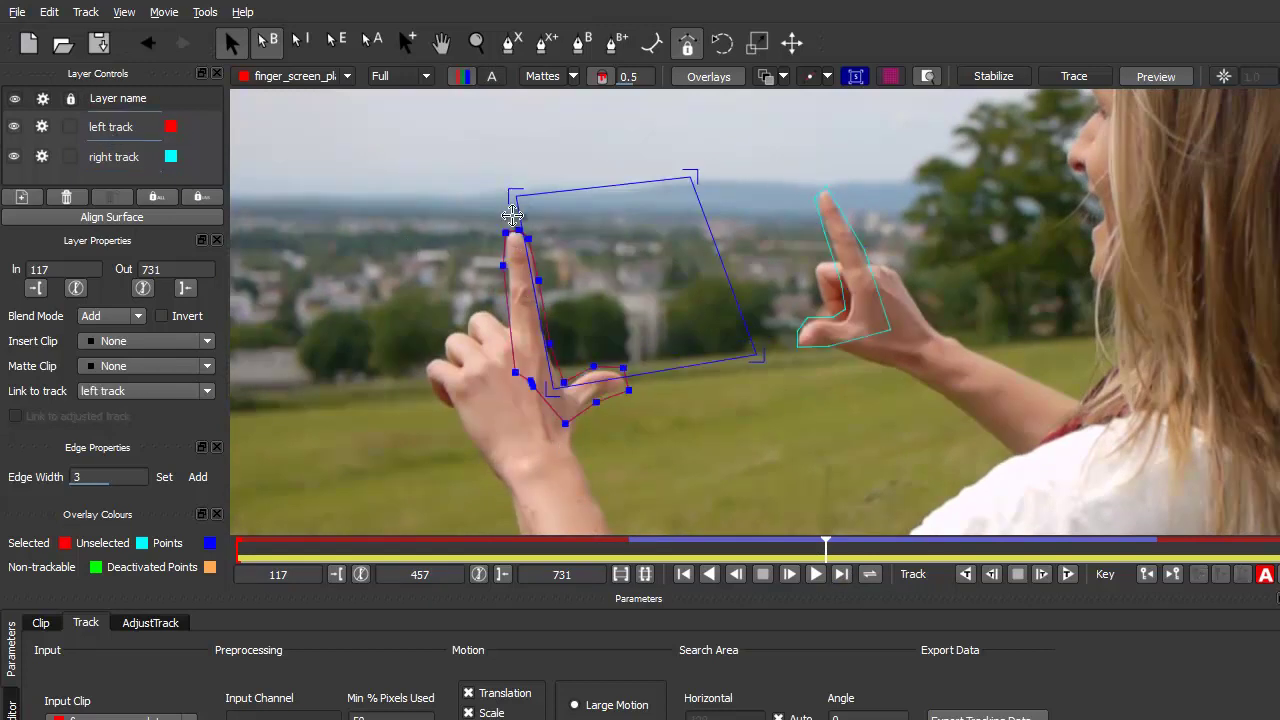
{"action": "left_click", "coordinate": [109, 128]}
{"action": "left_click", "coordinate": [983, 715]}
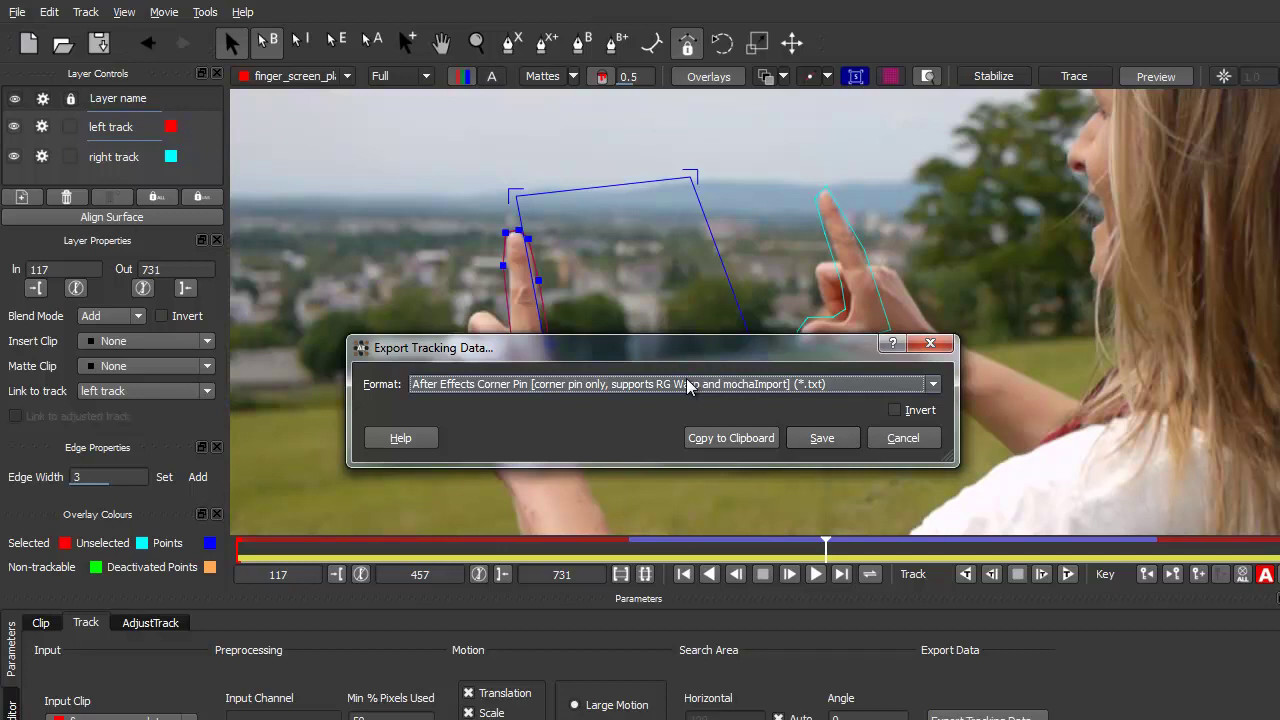
Save the left track's corner pin data as 'left track CP.txt' in the Finger Screen folder.
{"action": "left_click", "coordinate": [820, 438]}
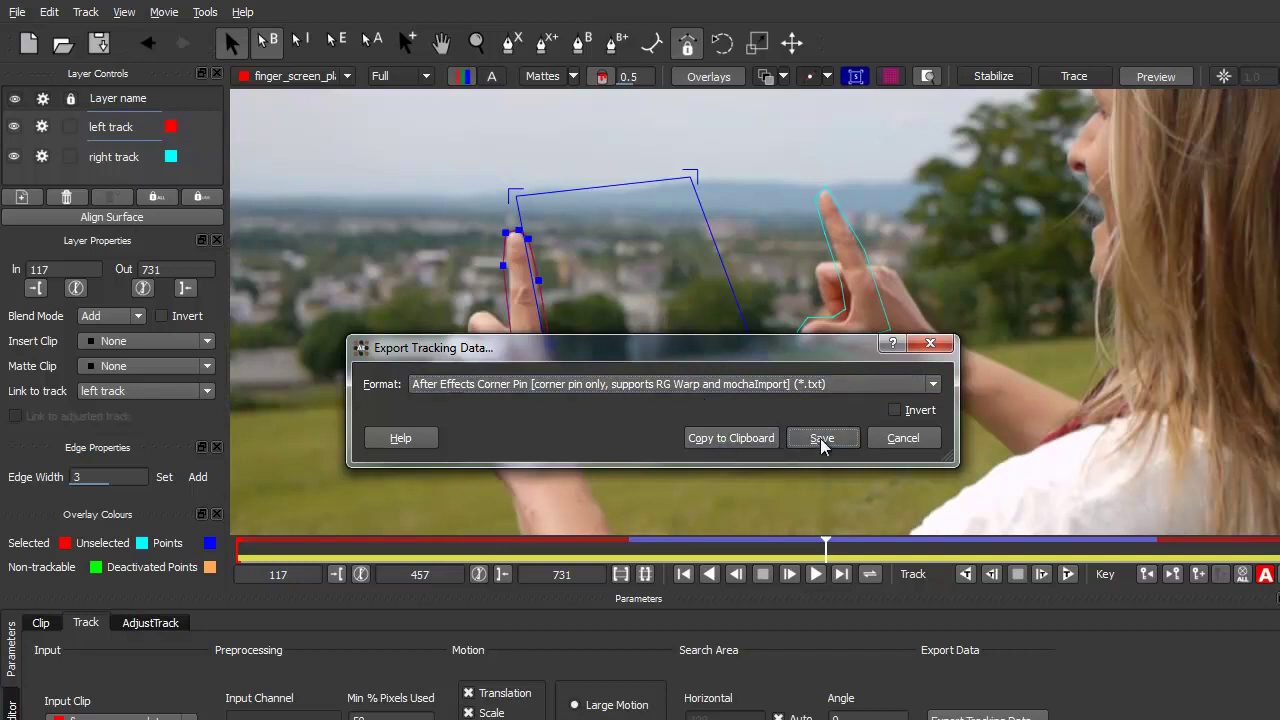
{"action": "left_click_drag", "start_coordinate": [747, 351], "coordinate": [700, 50]}
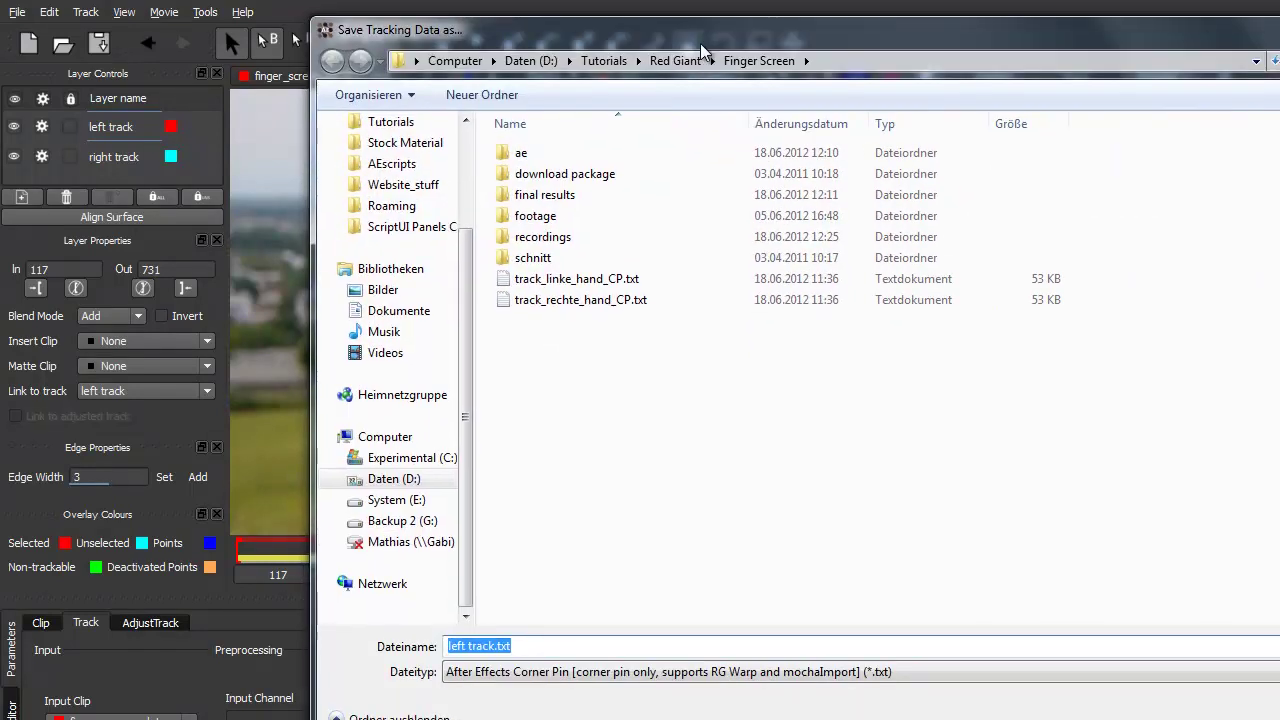
{"action": "left_click", "coordinate": [492, 645]}
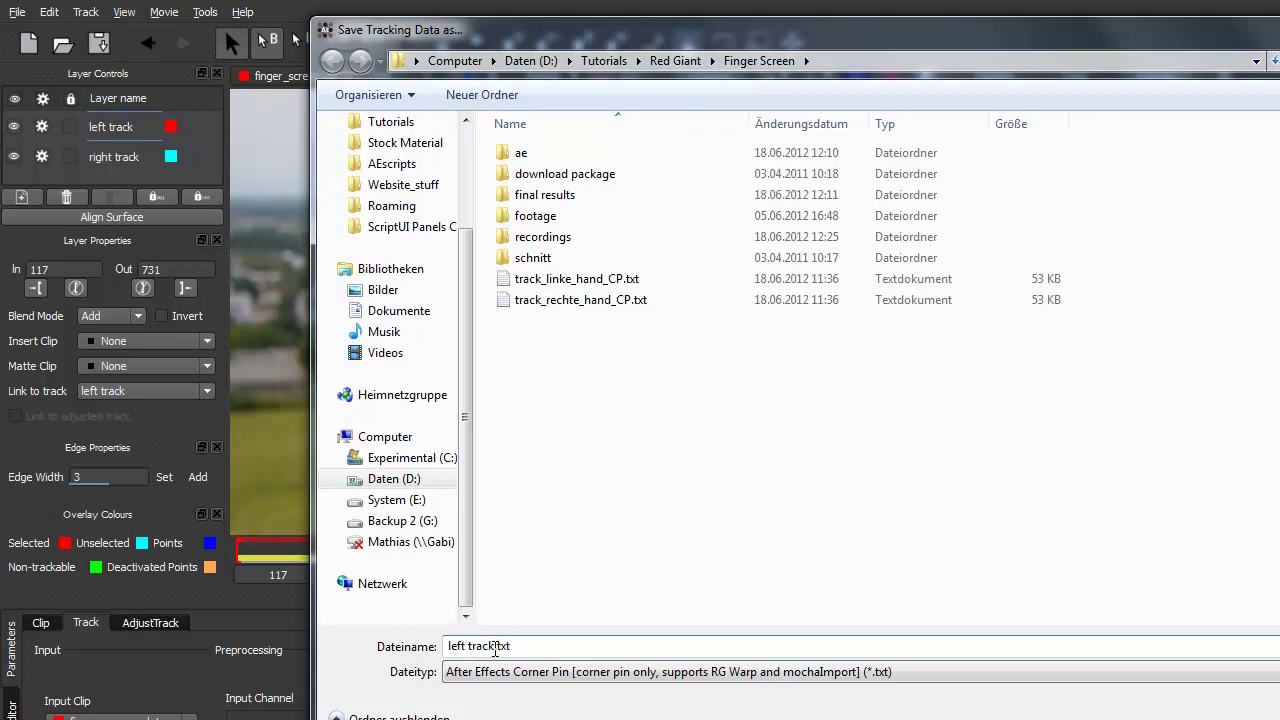
{"action": "type", "text": "CP"}
{"action": "key", "text": "Return"}
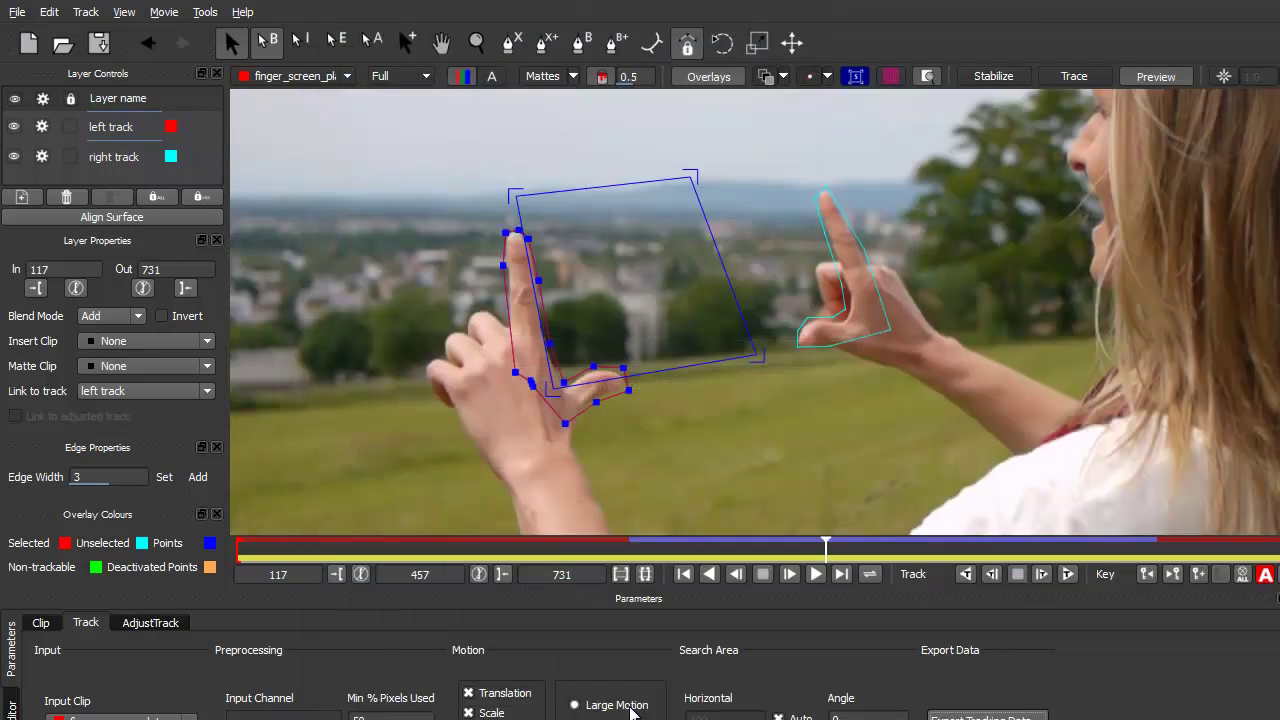
Export the right track's corner pin data as 'right track CP.txt'.
{"action": "left_click", "coordinate": [110, 158]}
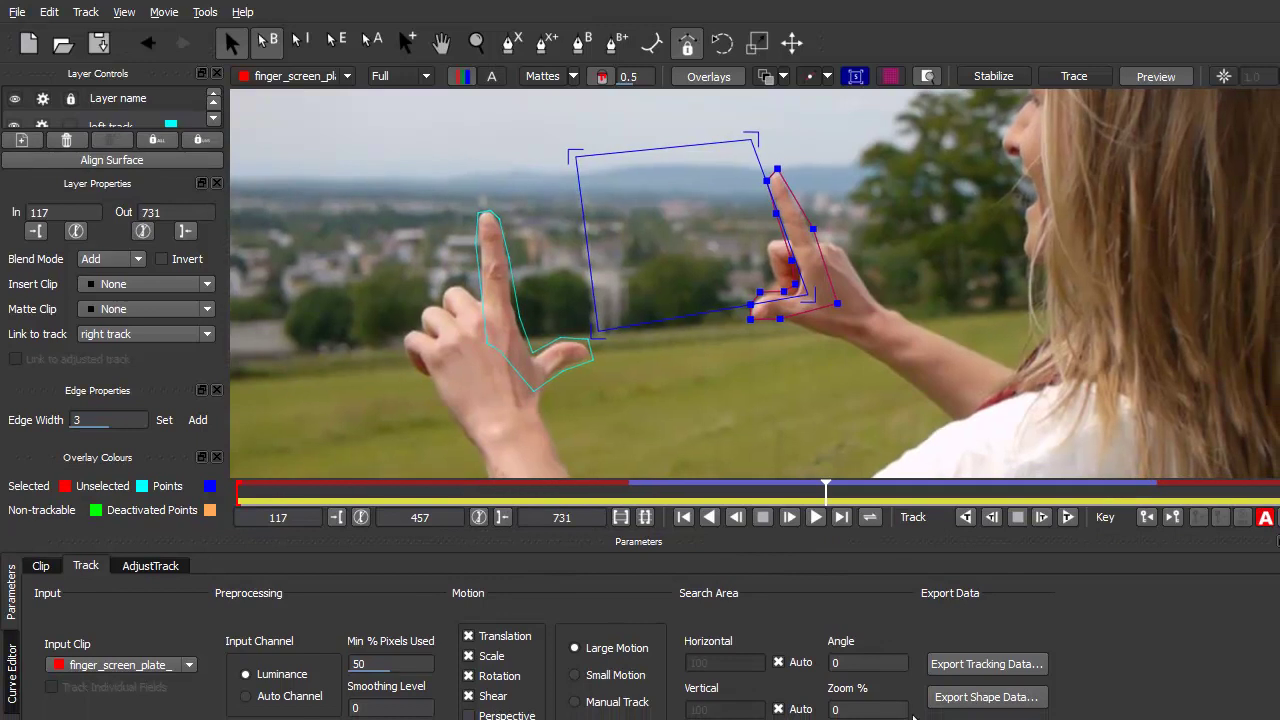
{"action": "left_click", "coordinate": [984, 665]}
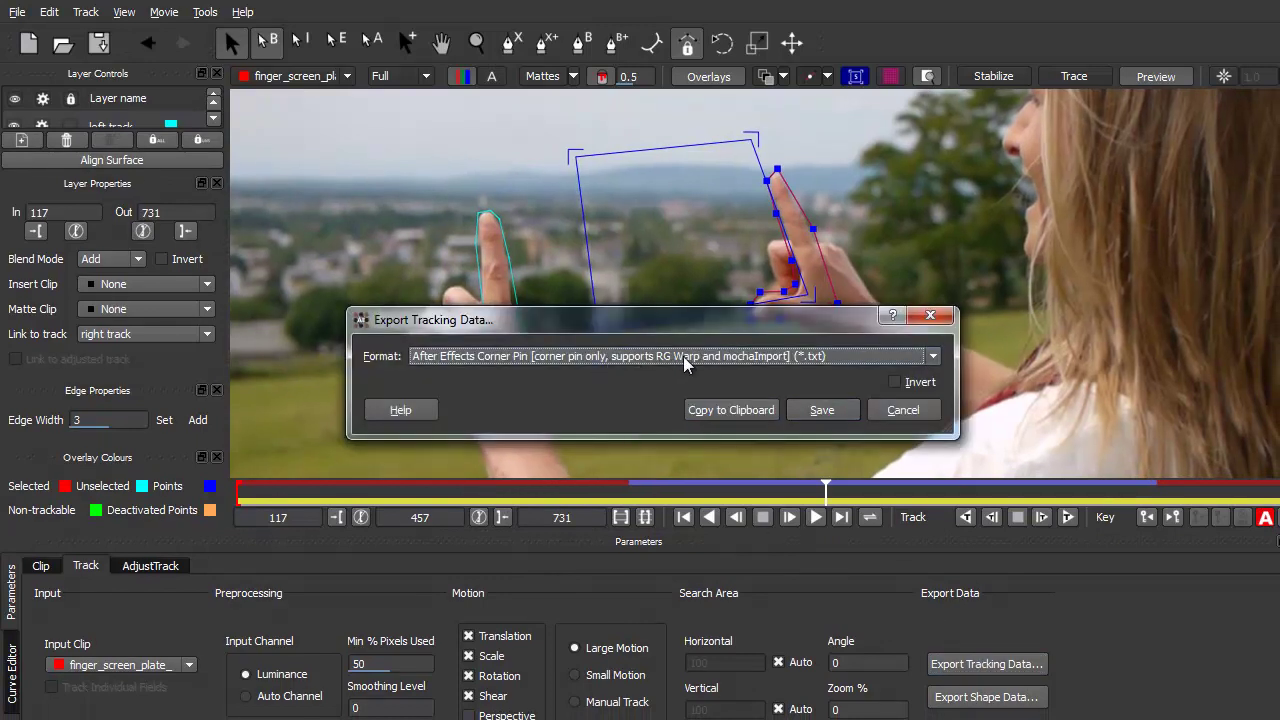
{"action": "left_click", "coordinate": [811, 411]}
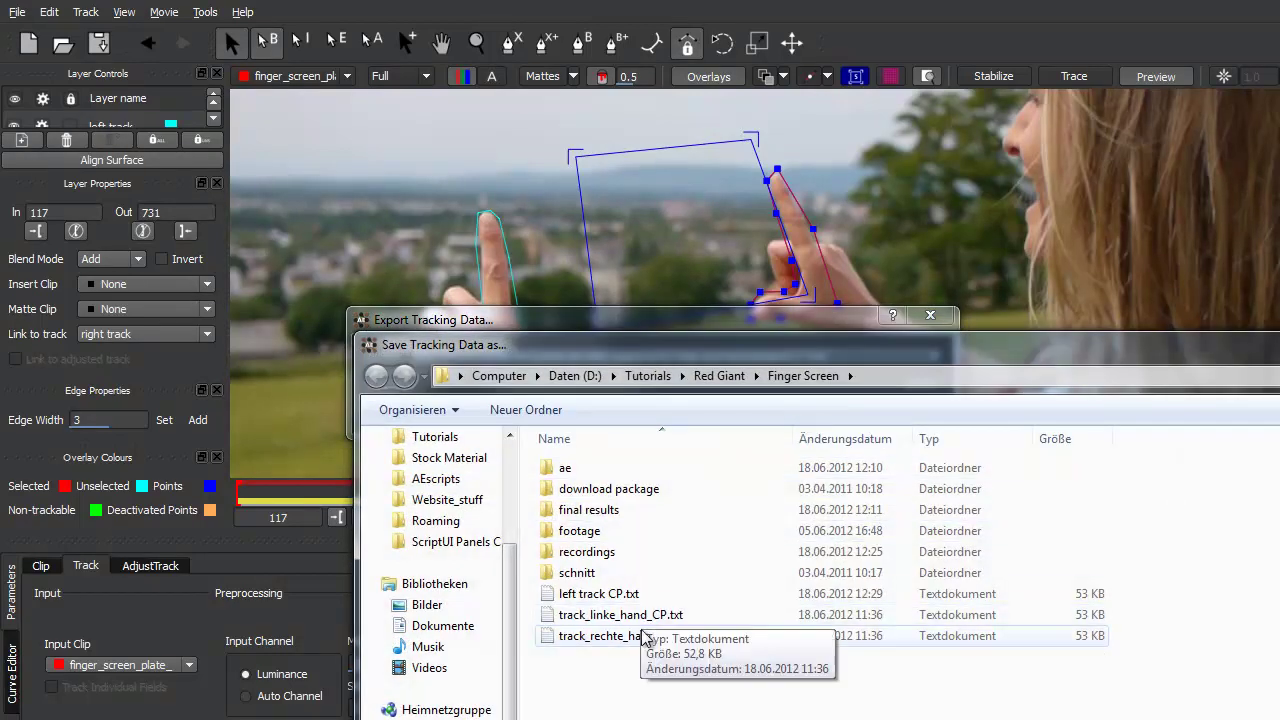
{"action": "left_click_drag", "start_coordinate": [650, 342], "coordinate": [559, 26]}
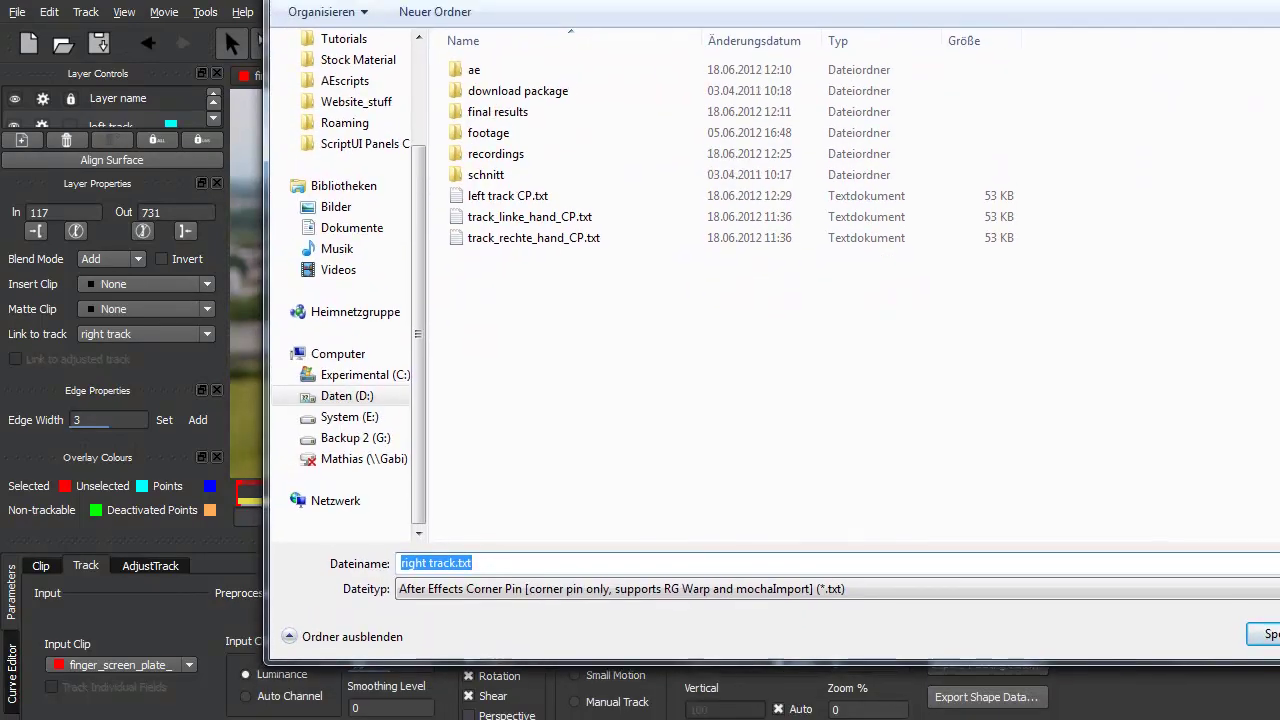
{"action": "left_click", "coordinate": [455, 564]}
{"action": "type", "text": "CP"}
{"action": "key", "text": "Return"}
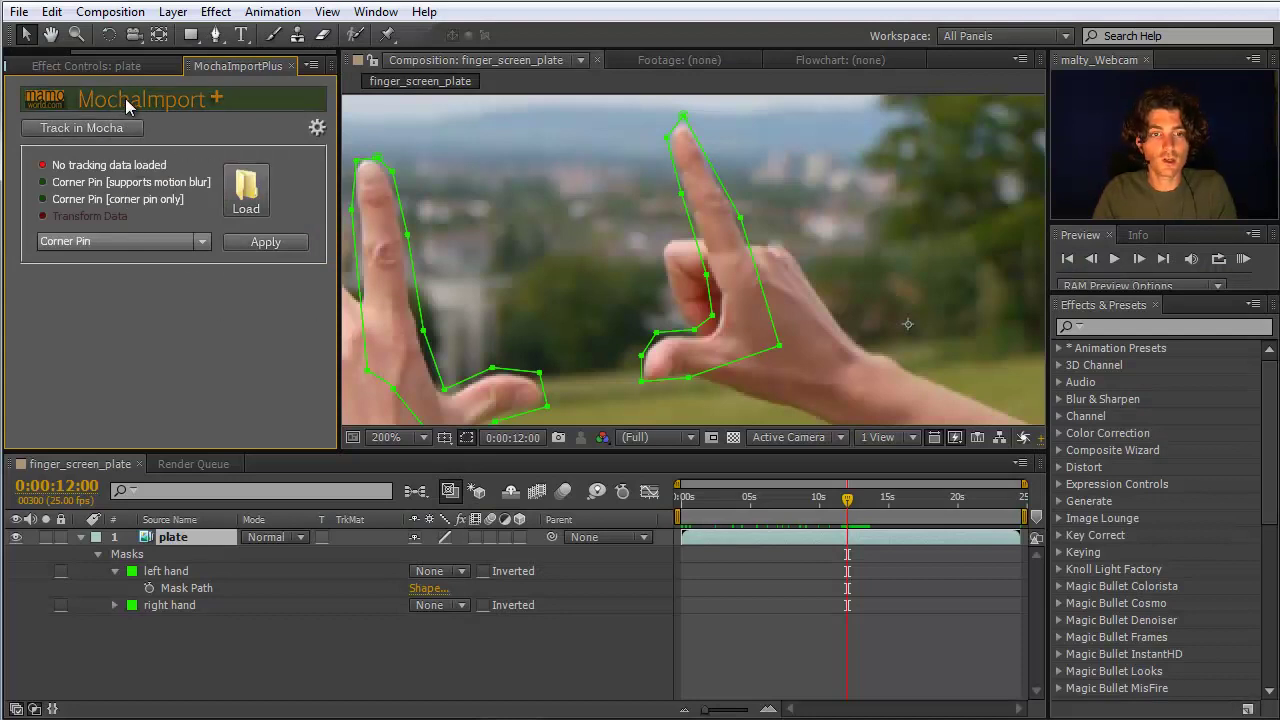
Load 'left track CP.txt' from the Finger Screen folder into MochaImport, with plate as the tracked clip.
{"action": "left_click", "coordinate": [240, 190]}
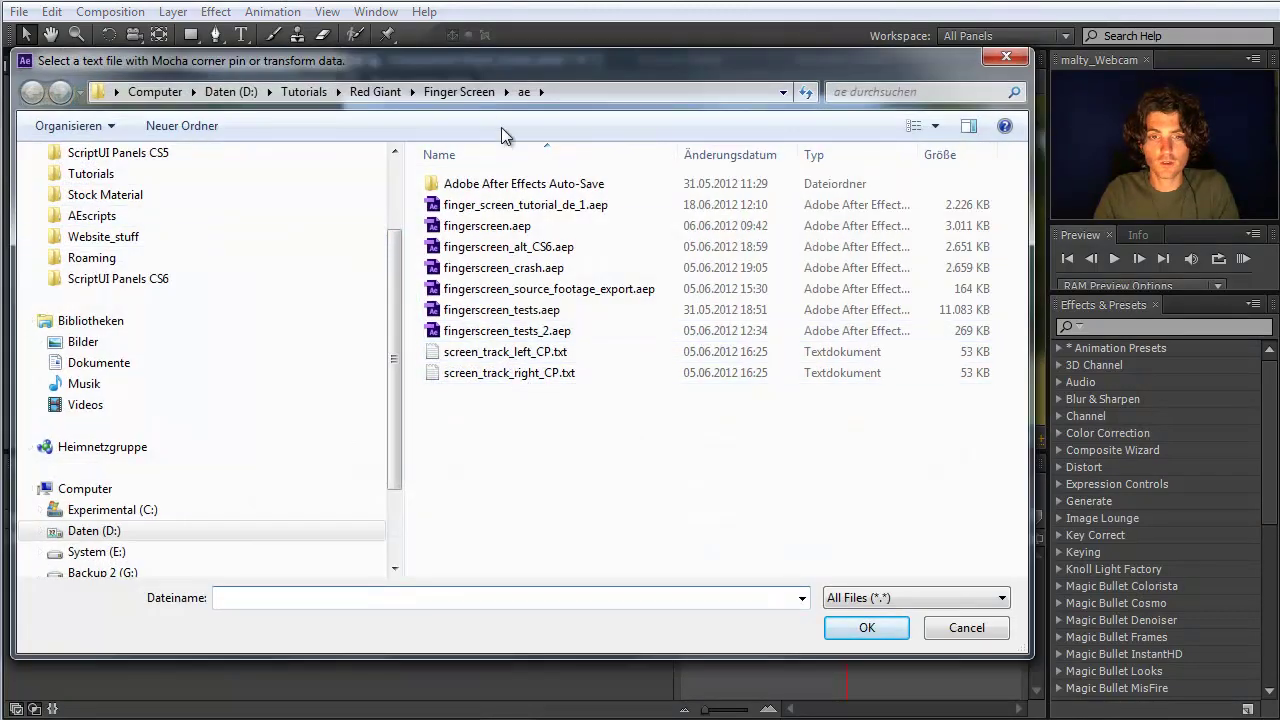
{"action": "left_click", "coordinate": [460, 92]}
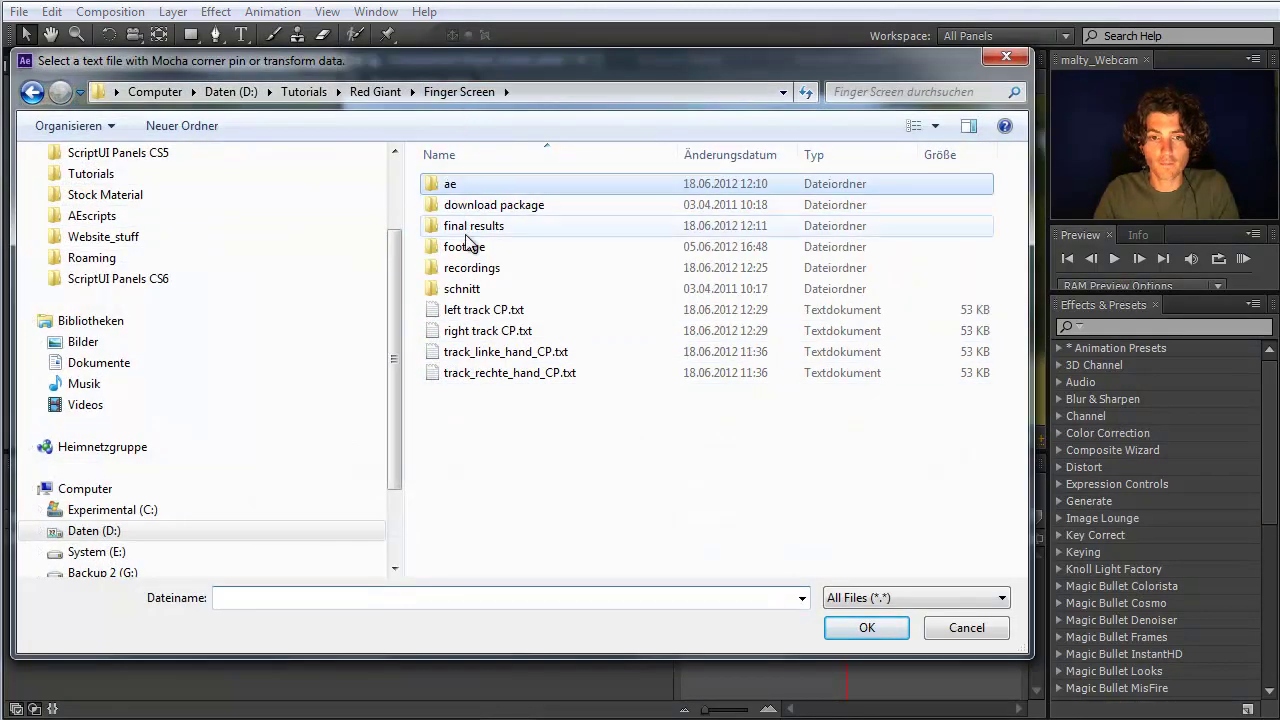
{"action": "left_click", "coordinate": [483, 310]}
{"action": "left_click", "coordinate": [872, 632]}
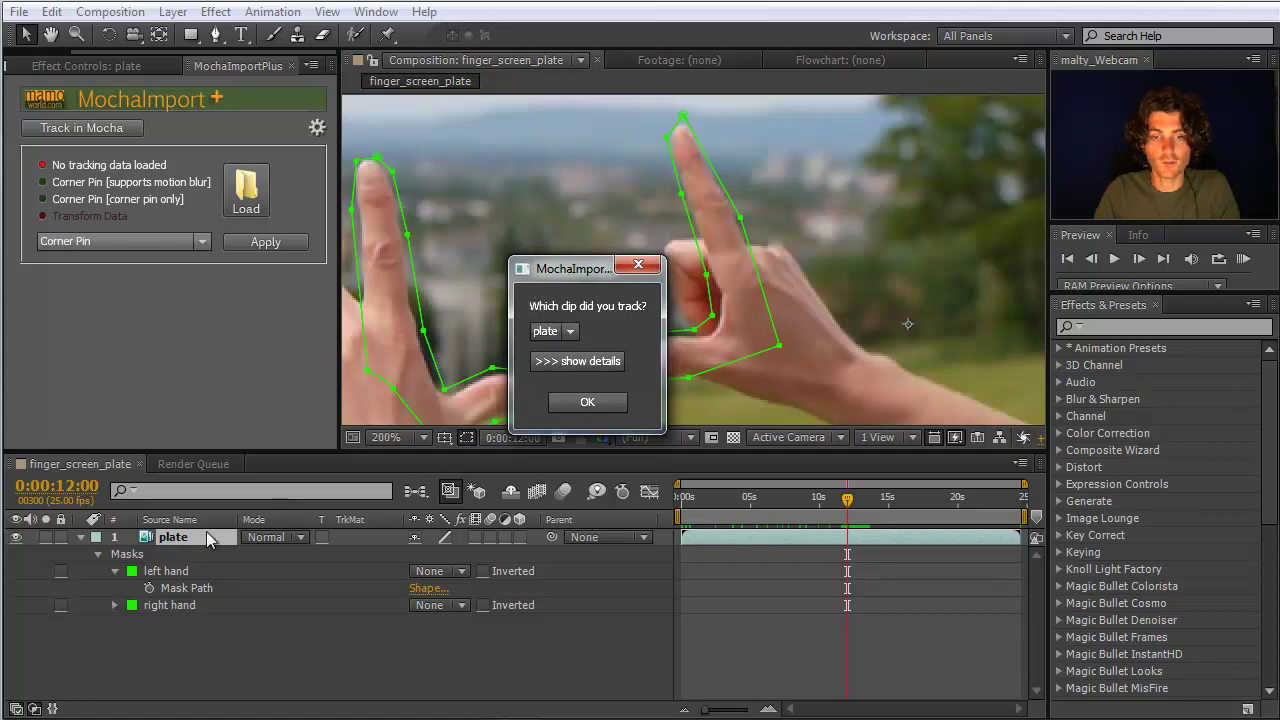
{"action": "left_click", "coordinate": [591, 403]}
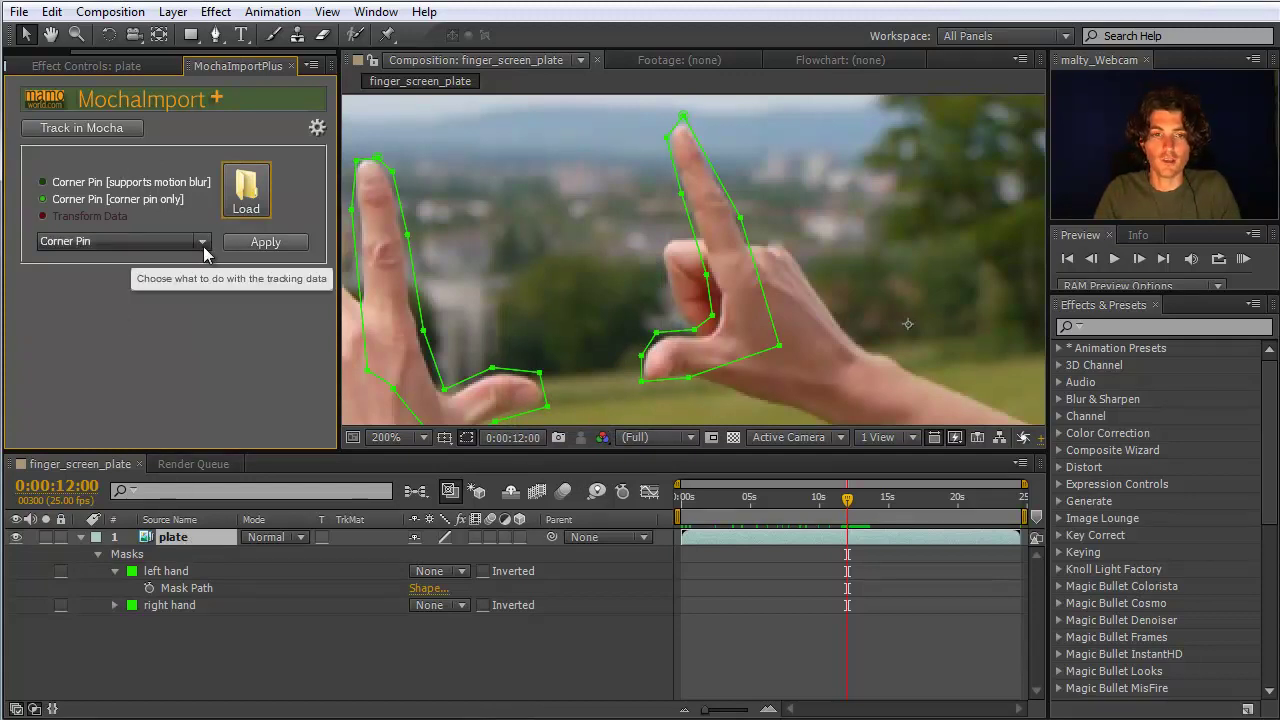
{"action": "left_click", "coordinate": [172, 11]}
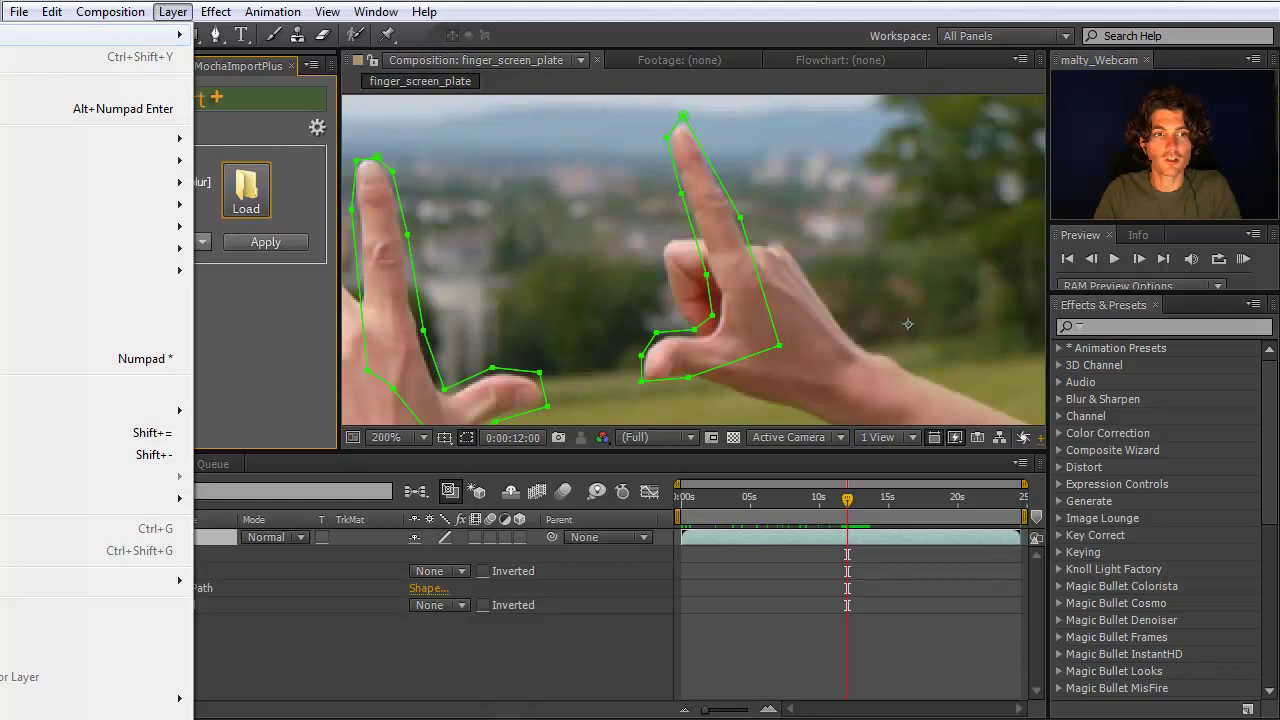
Create a comp-sized white solid named 'corner pin left' and duplicate it.
{"action": "key", "text": "ctrl+y"}
{"action": "left_click", "coordinate": [543, 410]}
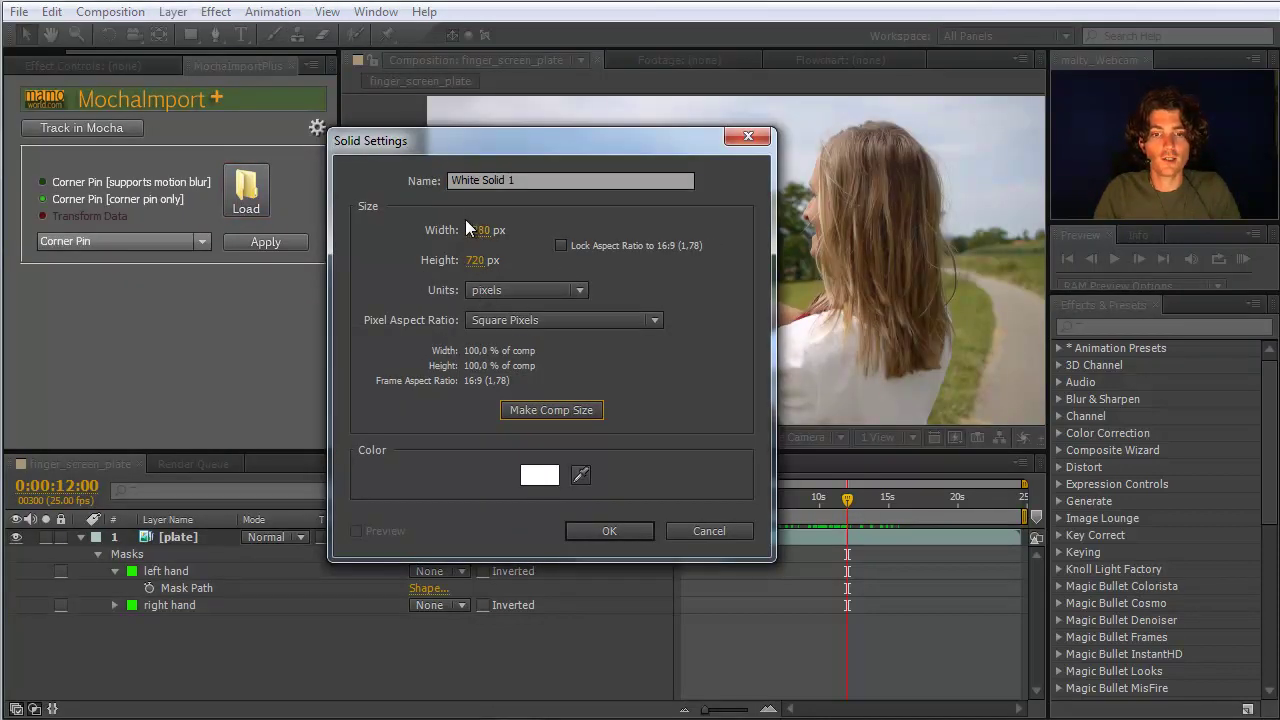
{"action": "left_click_drag", "start_coordinate": [525, 180], "coordinate": [339, 176]}
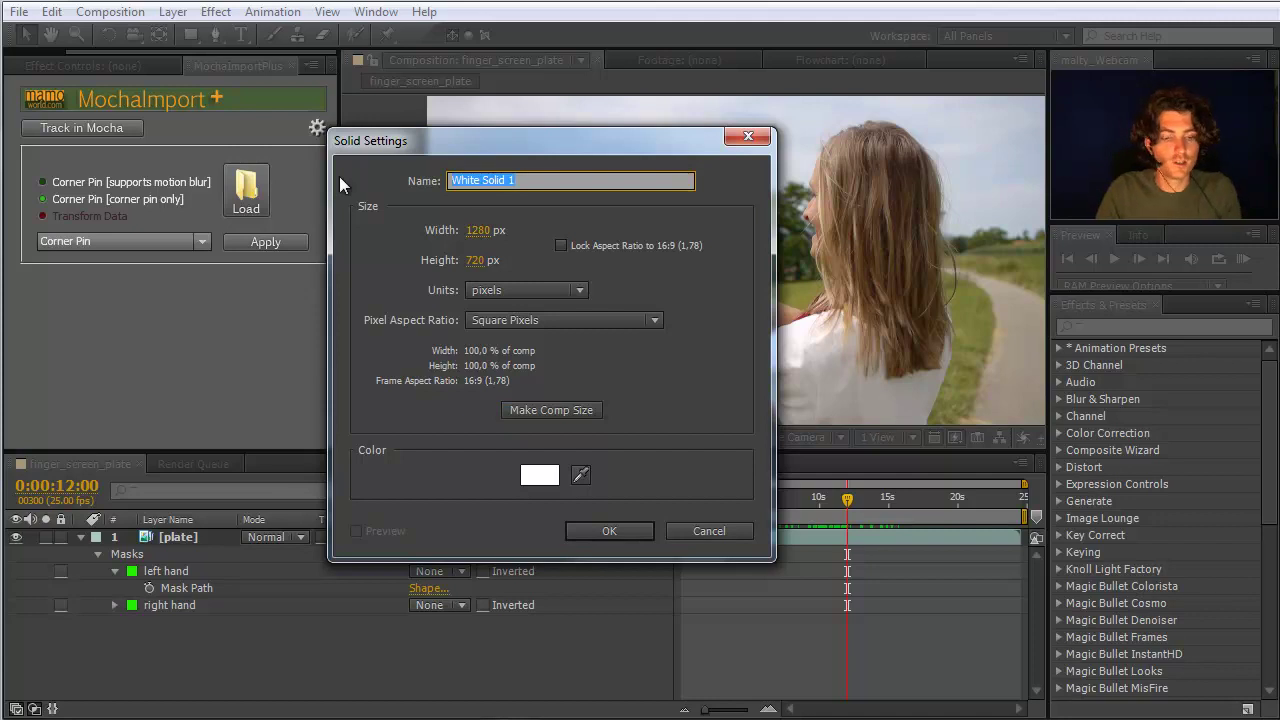
{"action": "type", "text": "corner pin left"}
{"action": "key", "text": "Return"}
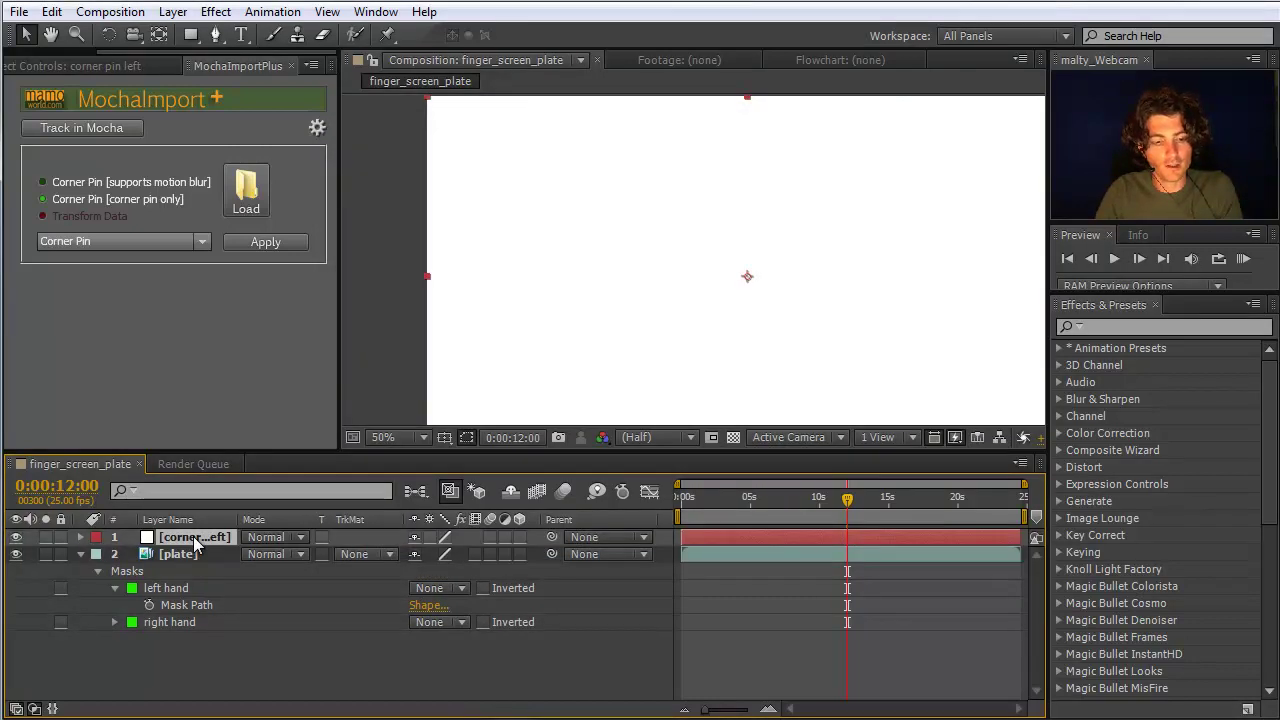
{"action": "key", "text": "ctrl+d"}
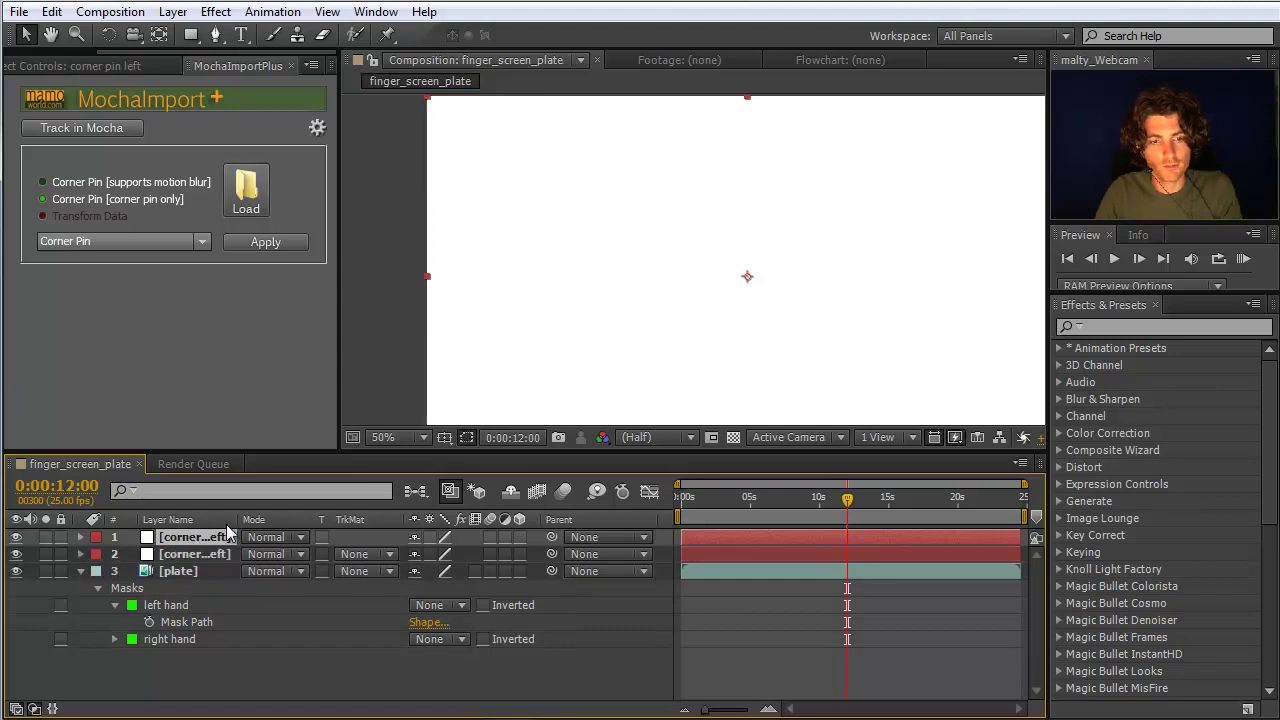
Rename the top duplicate solid 'corner pin right', then select corner pin left beneath it.
{"action": "left_click_drag", "start_coordinate": [257, 520], "coordinate": [310, 520]}
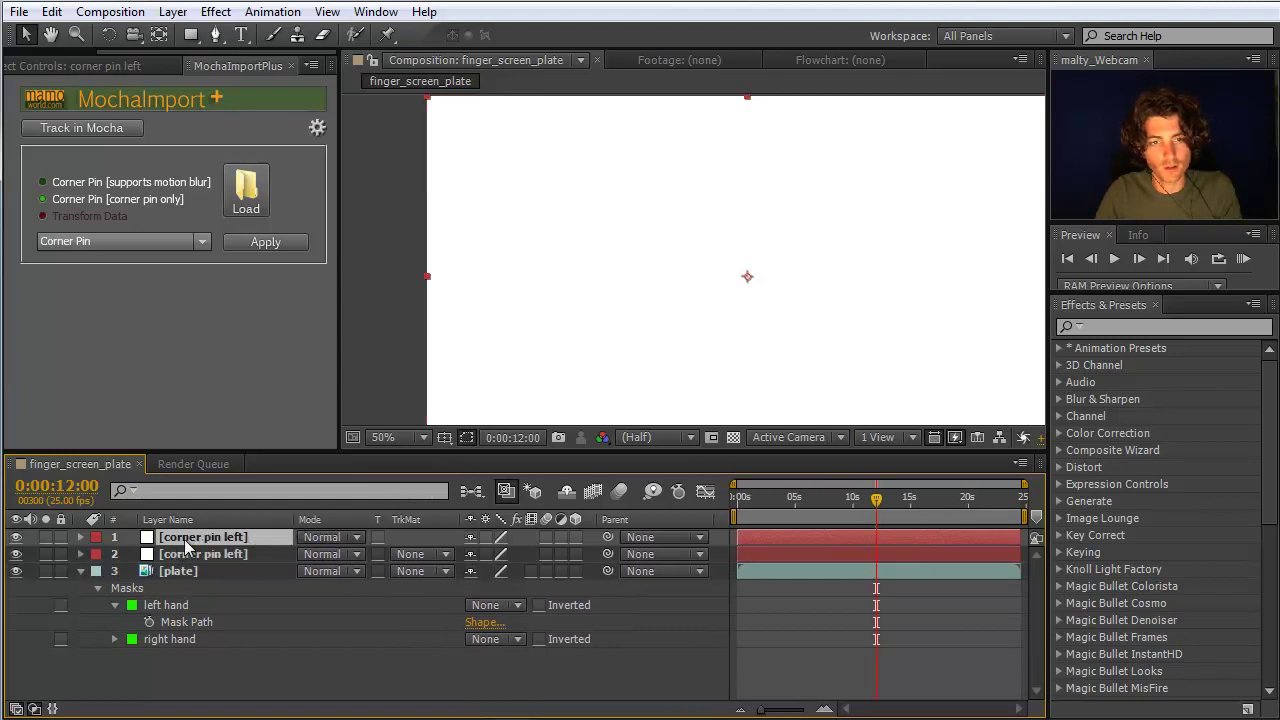
{"action": "key", "text": "Return"}
{"action": "type", "text": "corner pin right"}
{"action": "key", "text": "Return"}
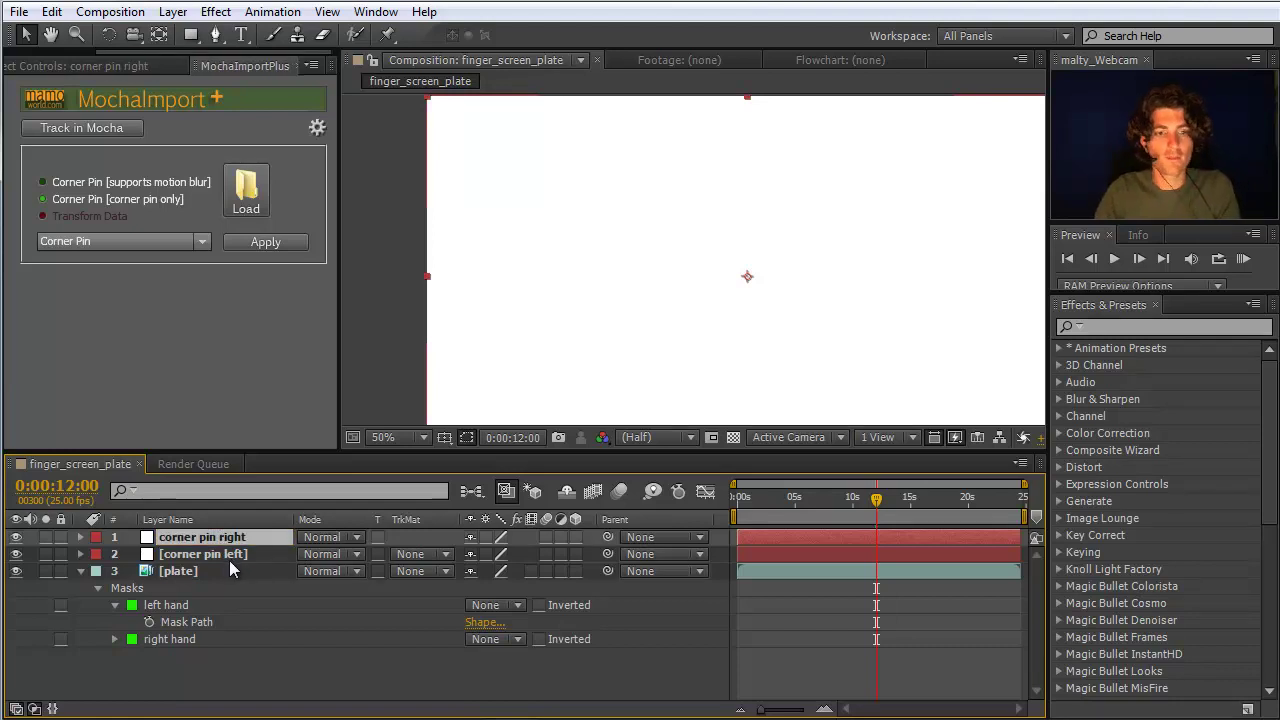
{"action": "left_click", "coordinate": [228, 557]}
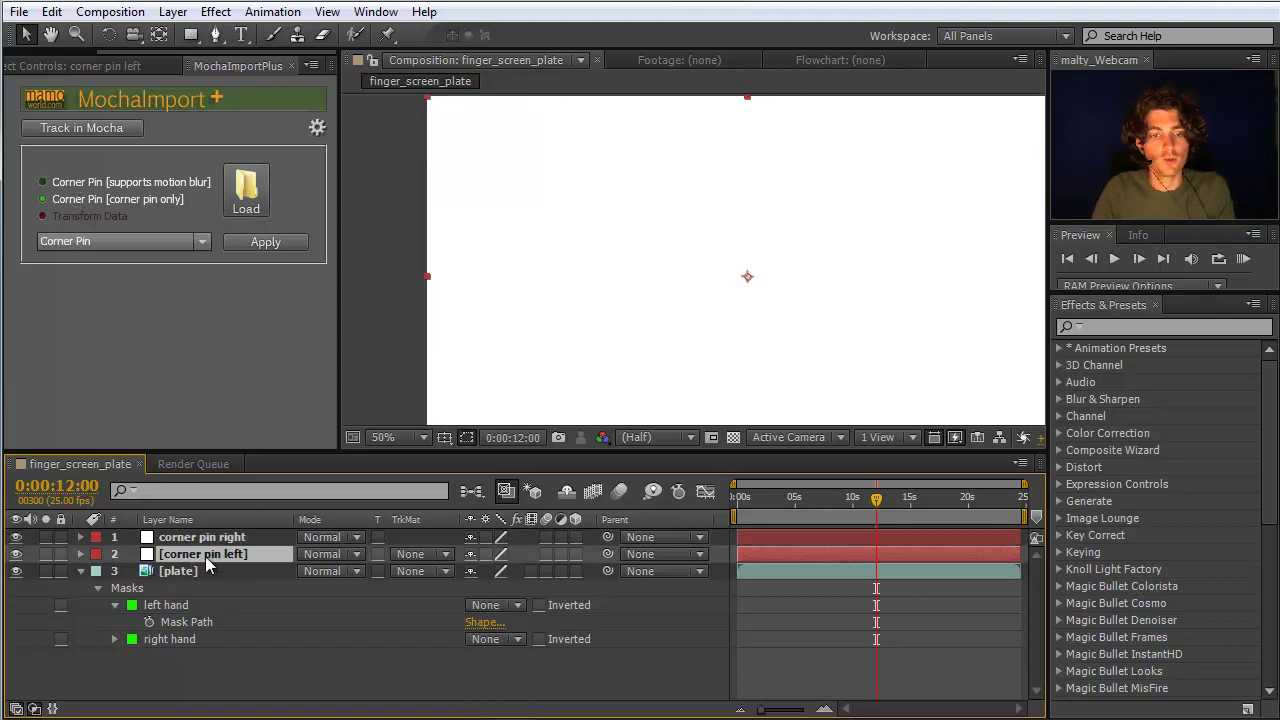
Apply the loaded tracking to corner pin left as a Red Giant Warp Corner Pin.
{"action": "left_click", "coordinate": [261, 231]}
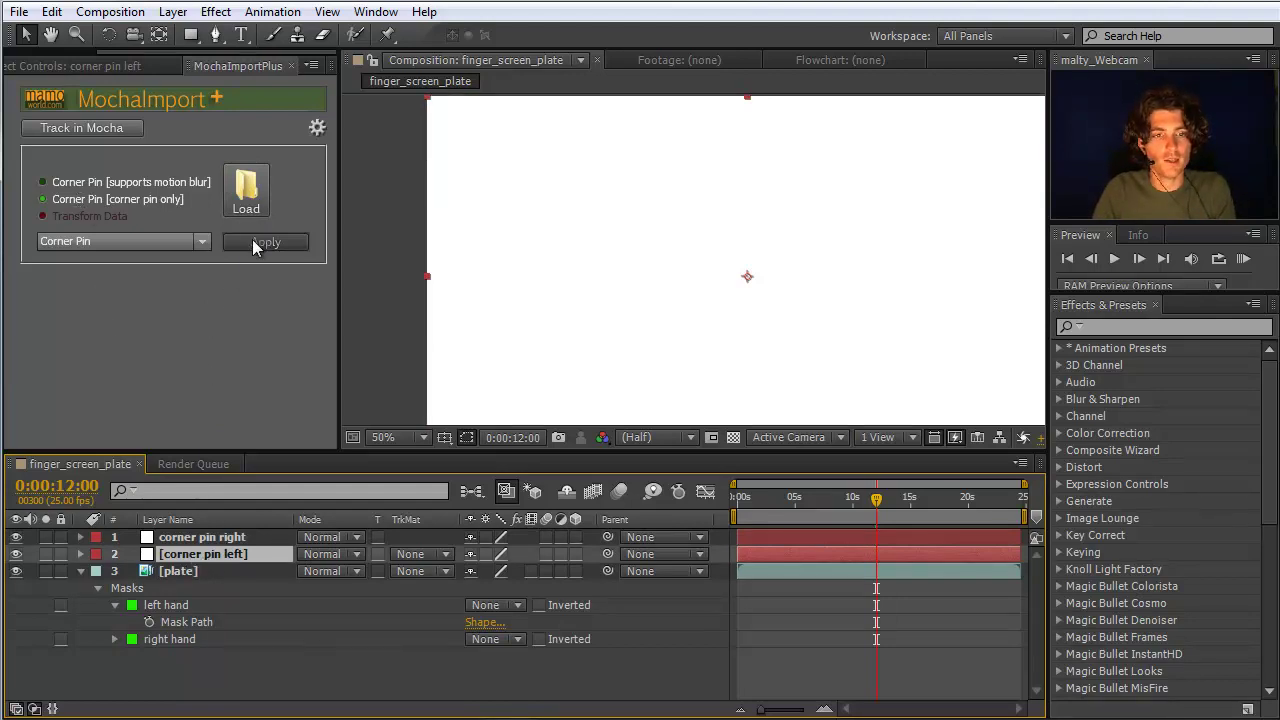
{"action": "left_click", "coordinate": [226, 246]}
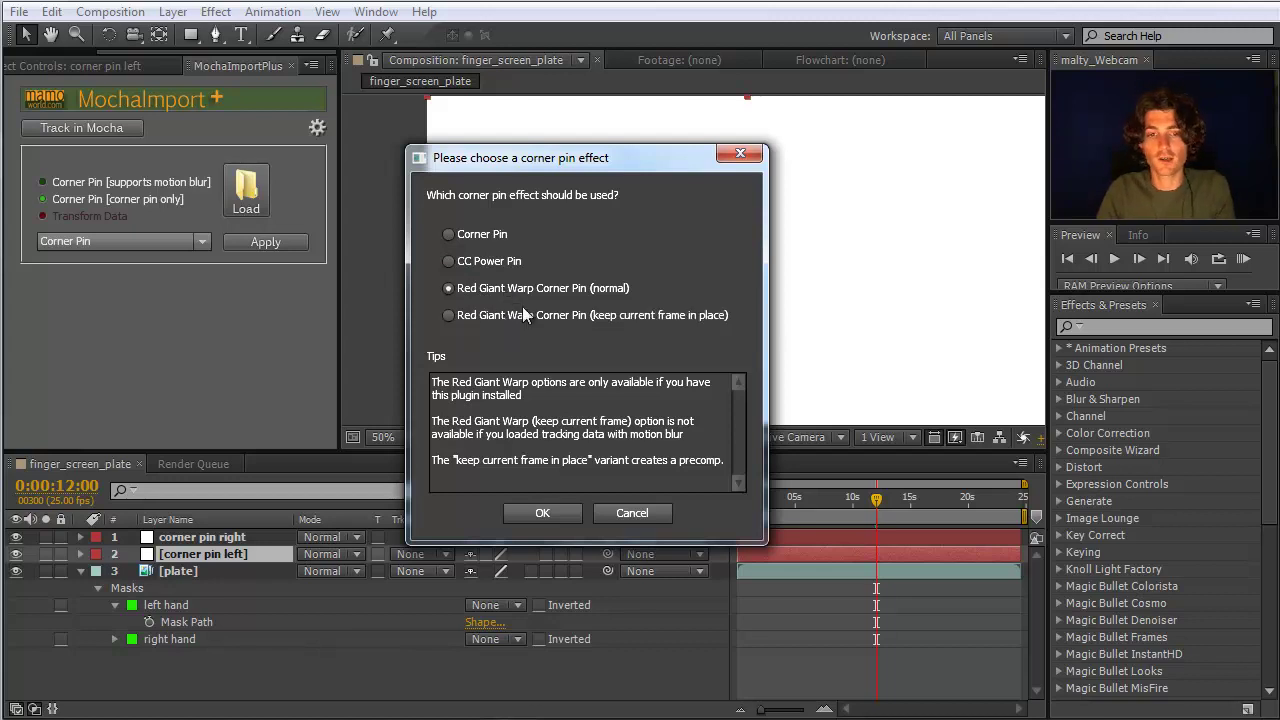
{"action": "left_click", "coordinate": [542, 513]}
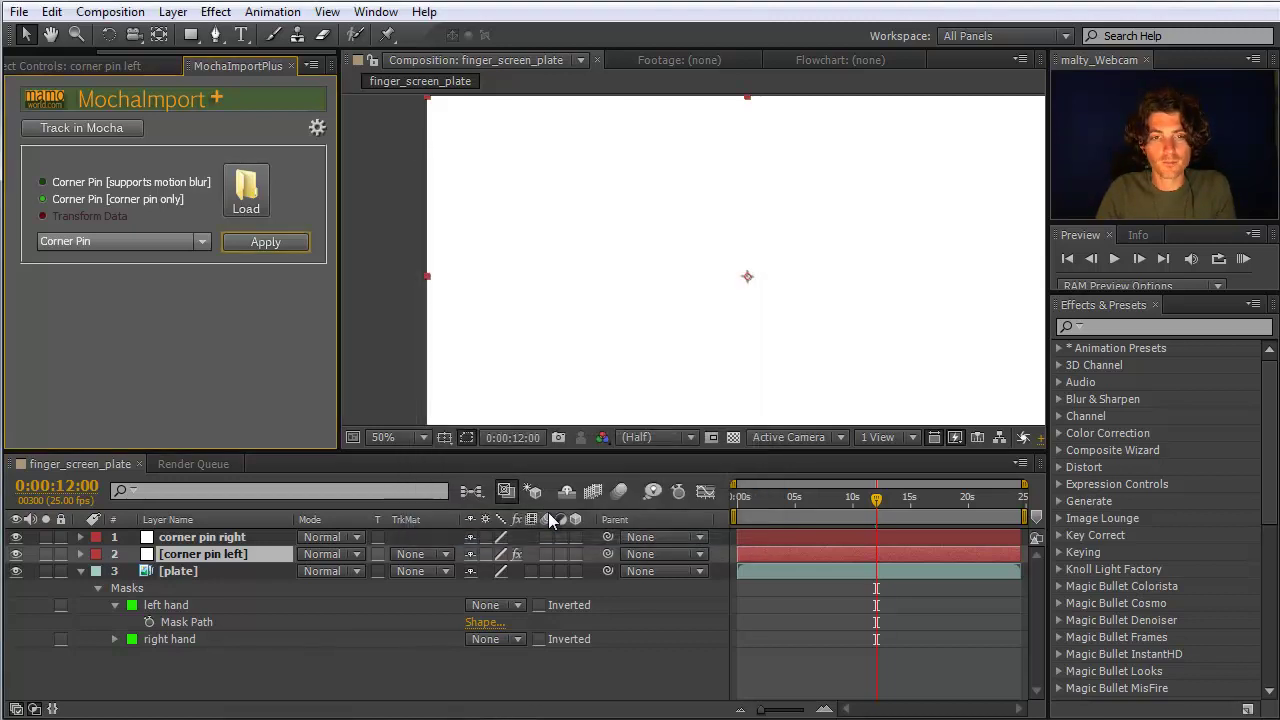
Solo corner pin left, scrub to check its tracked quad, then select corner pin right.
{"action": "left_click", "coordinate": [212, 559]}
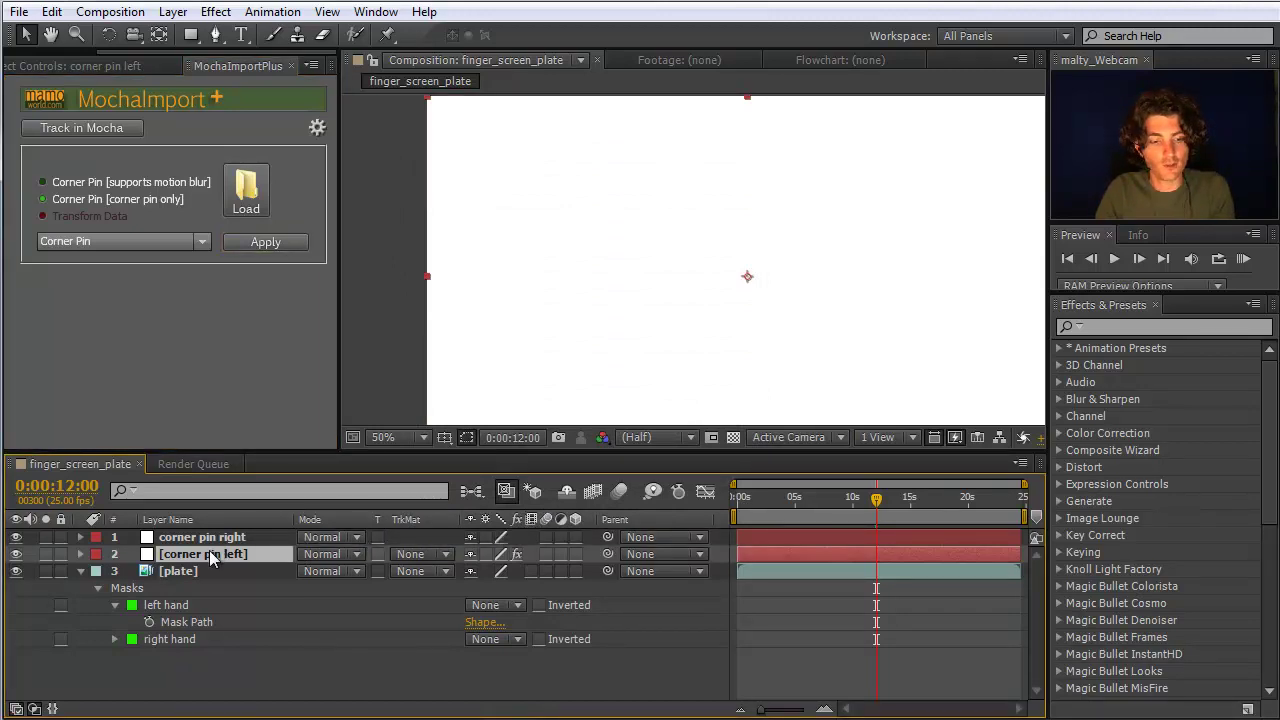
{"action": "left_click", "coordinate": [46, 554]}
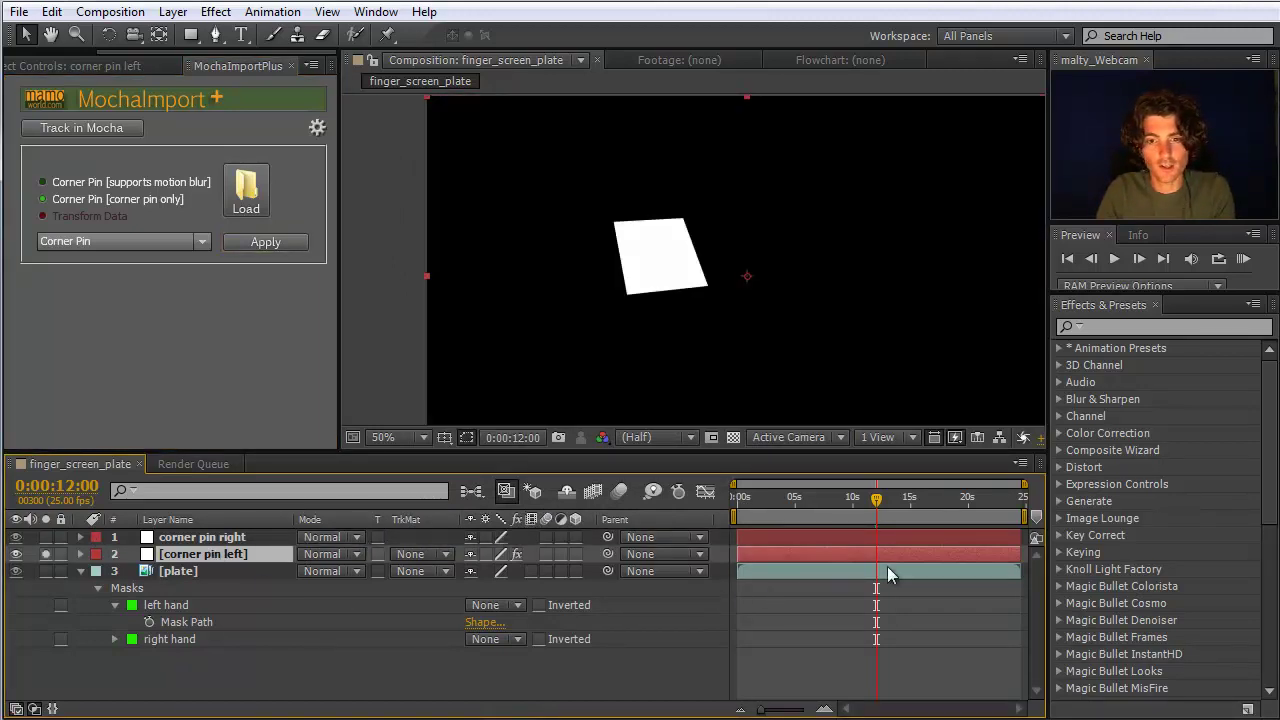
{"action": "mouse_move", "coordinate": [876, 508]}
{"action": "left_mouse_down"}
{"action": "mouse_move", "coordinate": [853, 508]}
{"action": "mouse_move", "coordinate": [925, 514]}
{"action": "mouse_move", "coordinate": [892, 510]}
{"action": "left_mouse_up"}
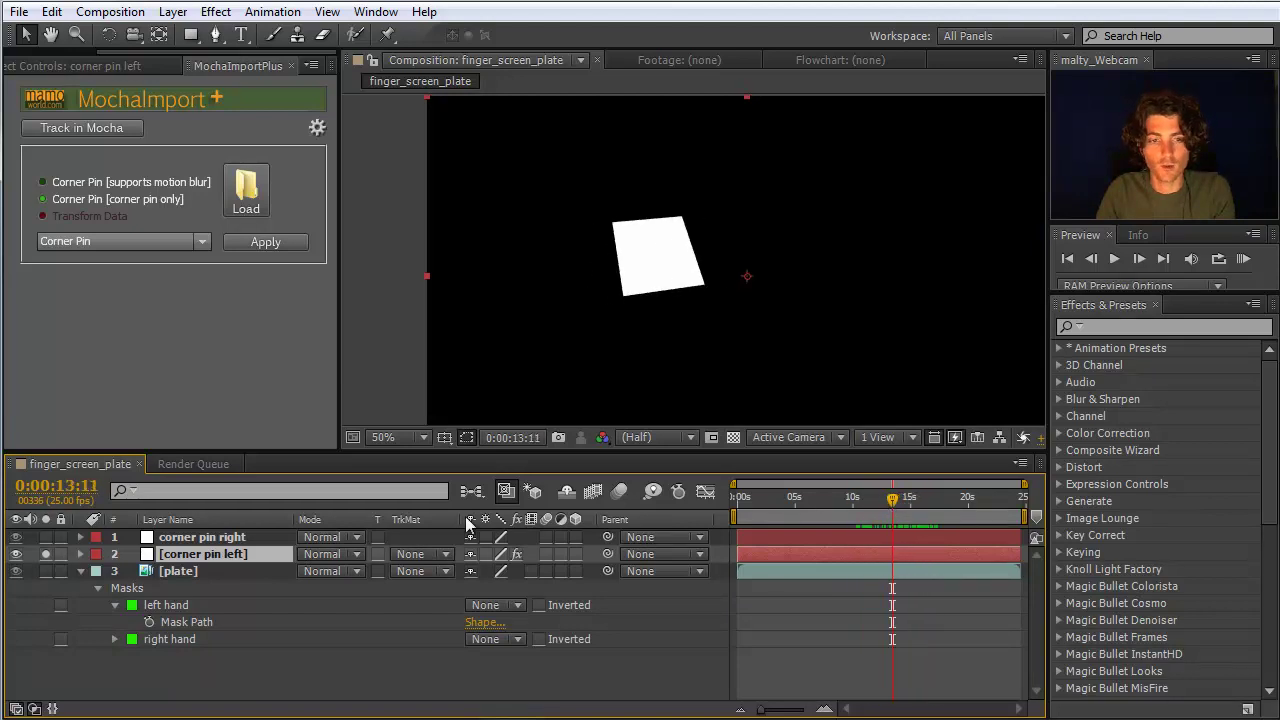
{"action": "left_click", "coordinate": [205, 537]}
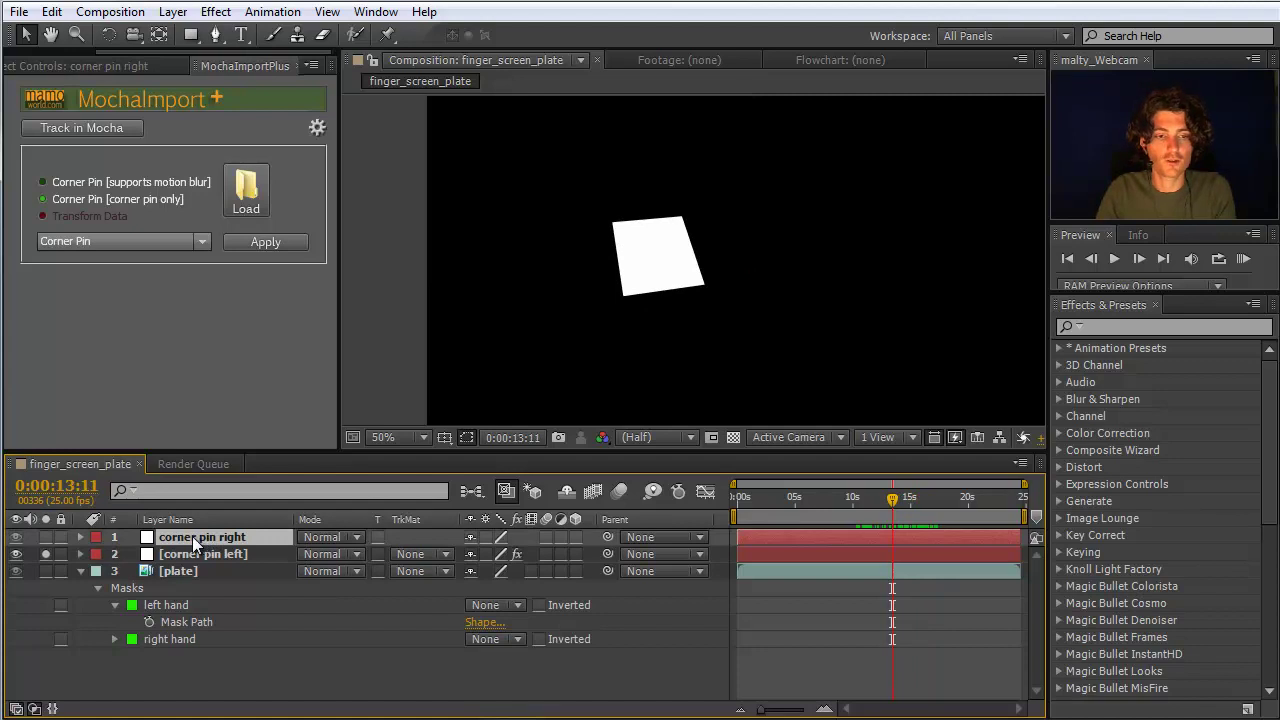
Load 'right track CP.txt' into MochaImport with plate as the tracked clip.
{"action": "left_click", "coordinate": [244, 204]}
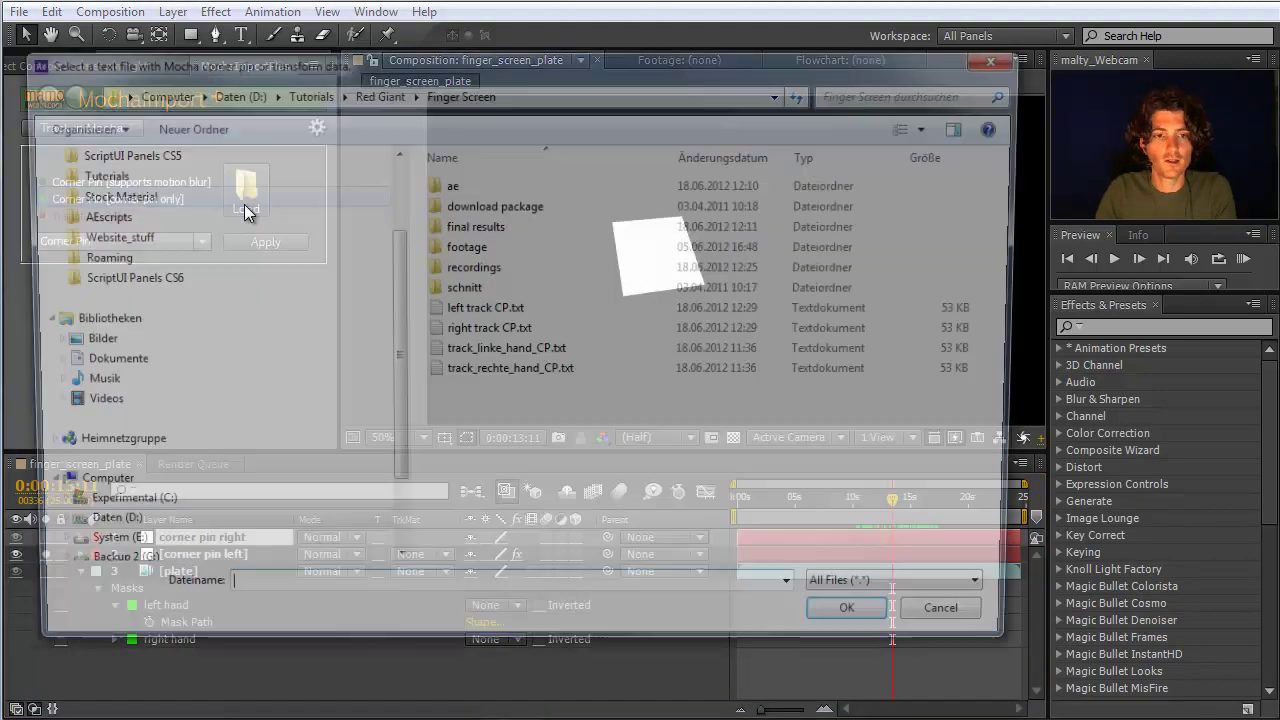
{"action": "left_click", "coordinate": [490, 334]}
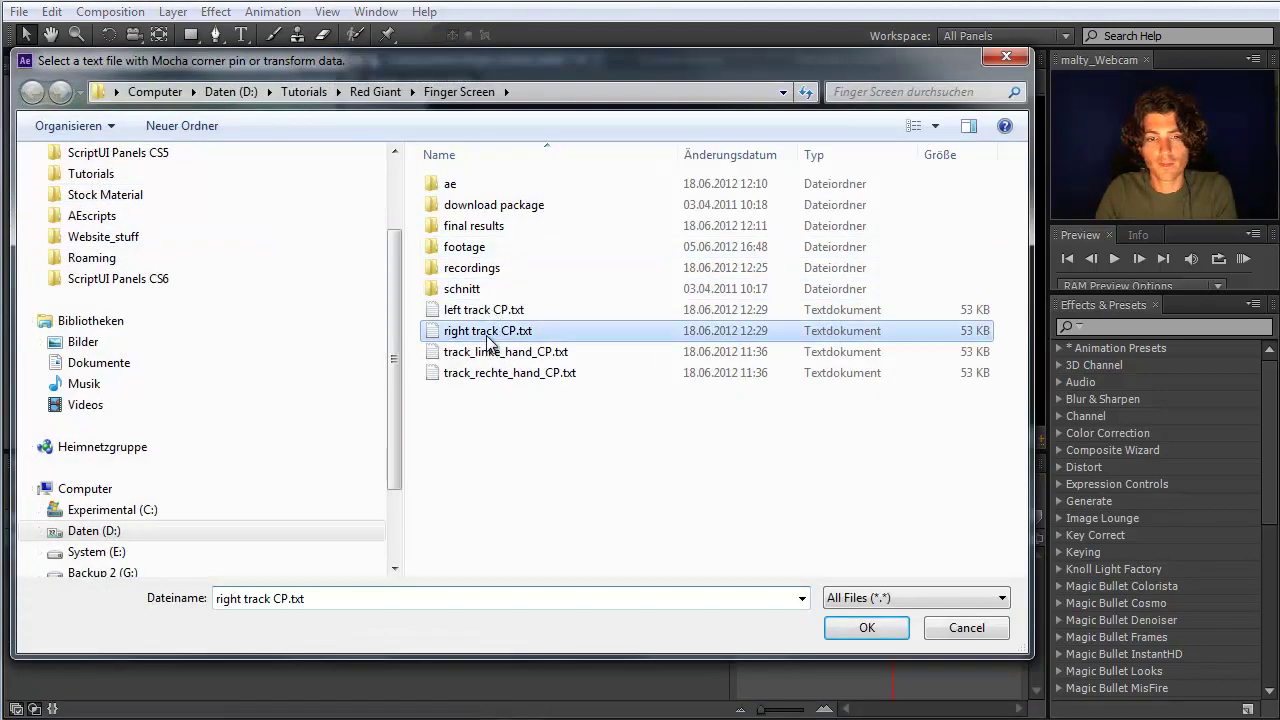
{"action": "left_click", "coordinate": [880, 627]}
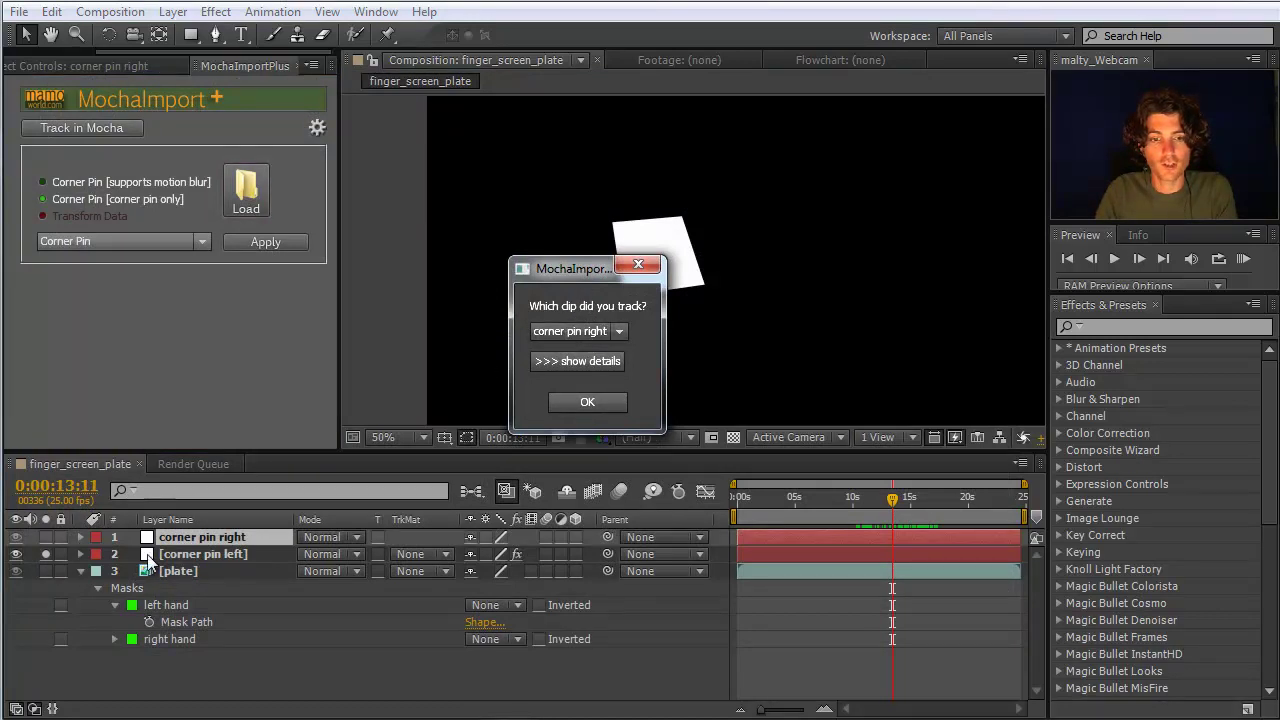
{"action": "left_click", "coordinate": [617, 332]}
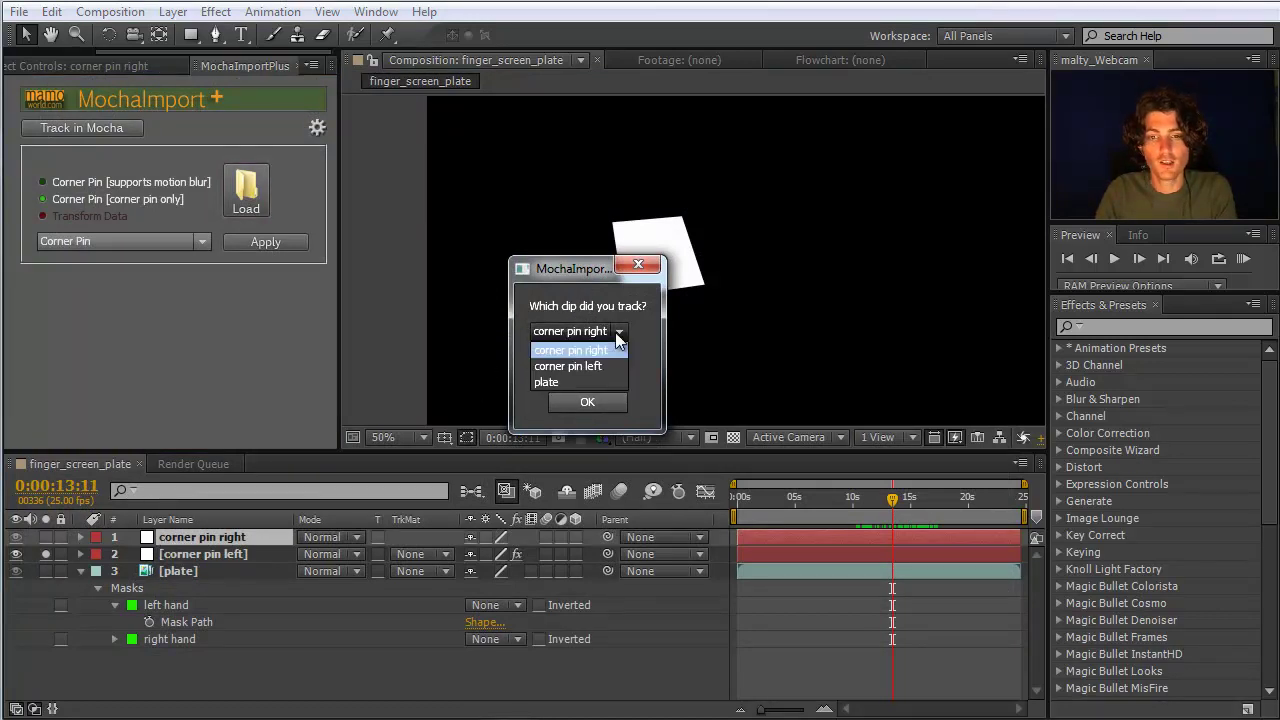
{"action": "left_click", "coordinate": [570, 382]}
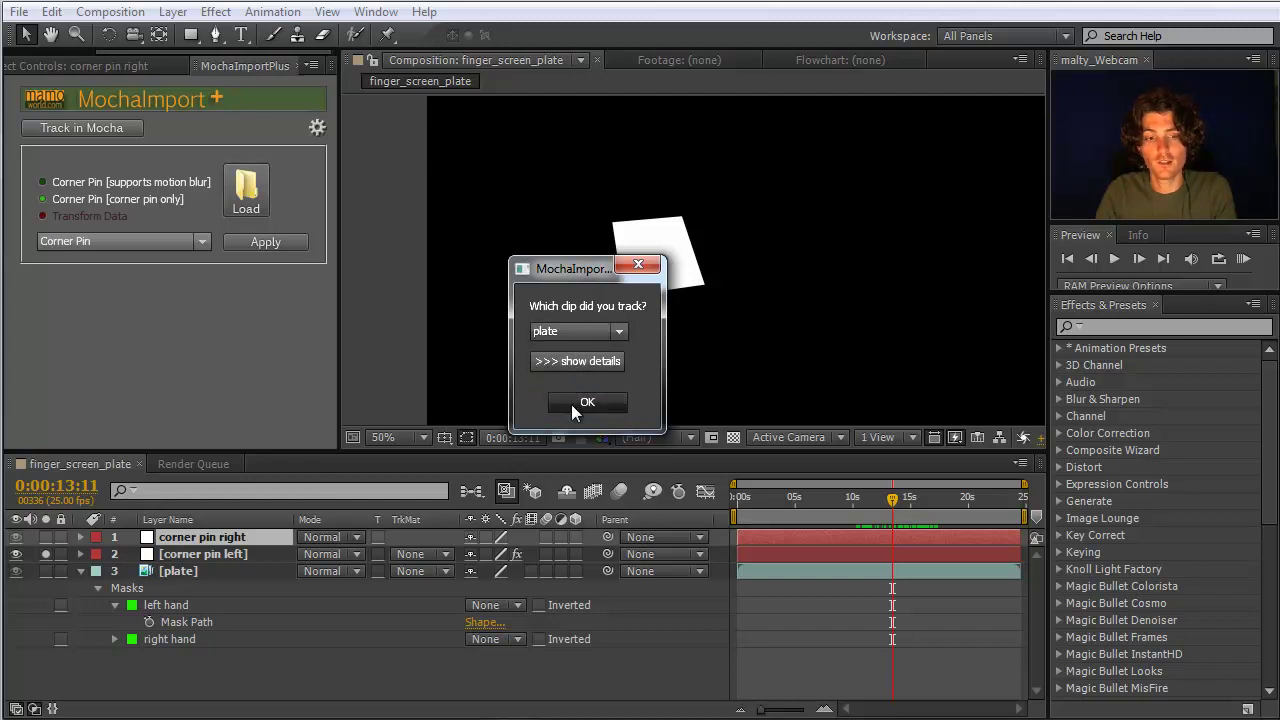
{"action": "left_click", "coordinate": [587, 402]}
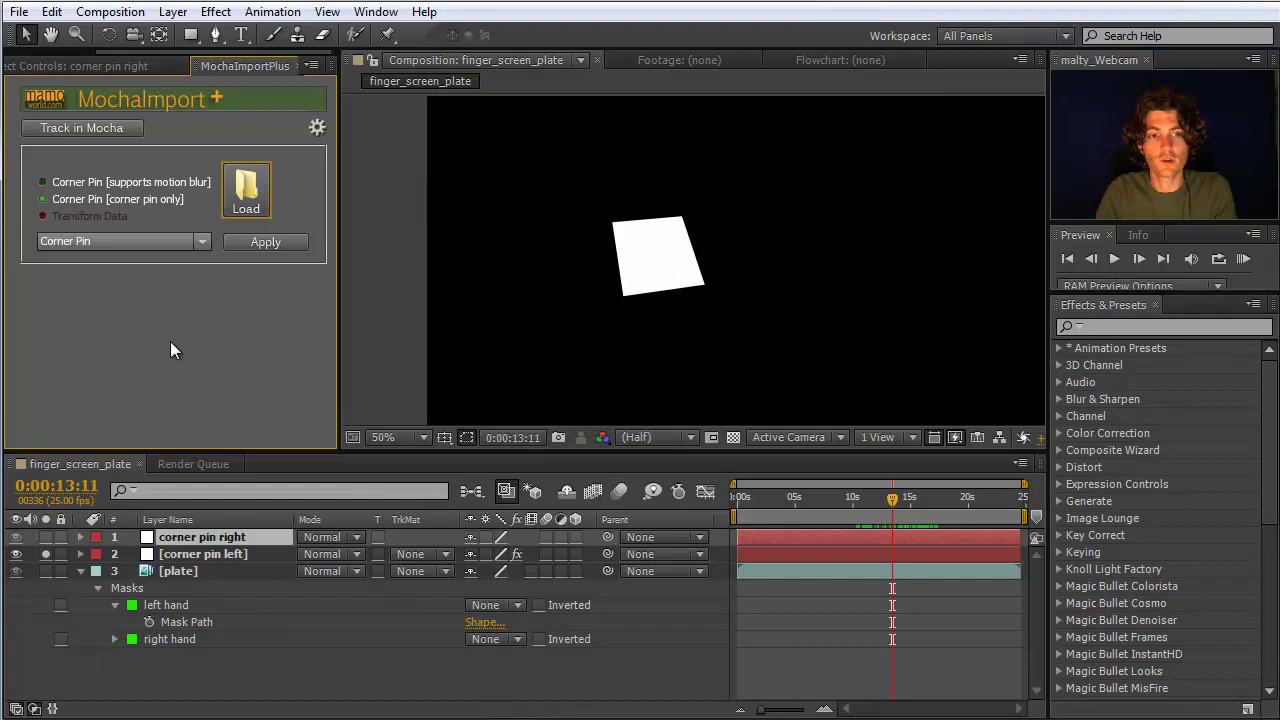
Apply it to corner pin right as a Red Giant Warp Corner Pin, unsolo, and scrub to check.
{"action": "left_click", "coordinate": [182, 538]}
{"action": "left_click", "coordinate": [248, 245]}
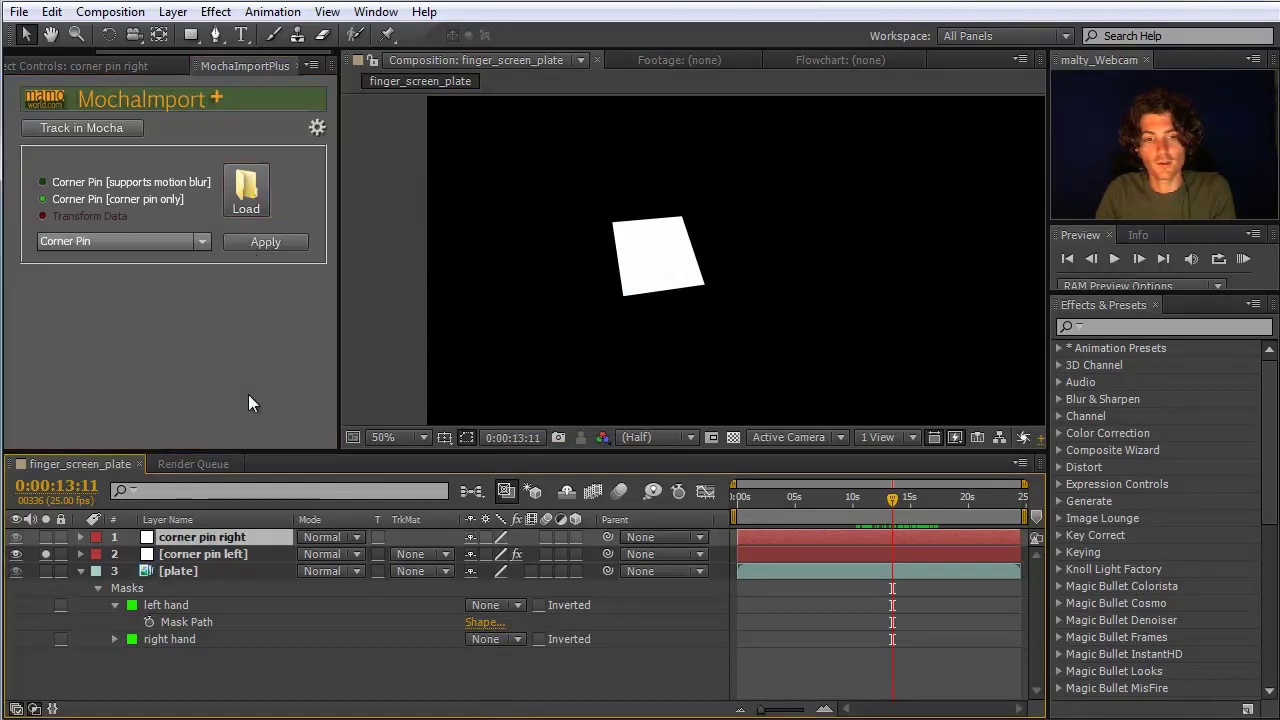
{"action": "left_click", "coordinate": [258, 245]}
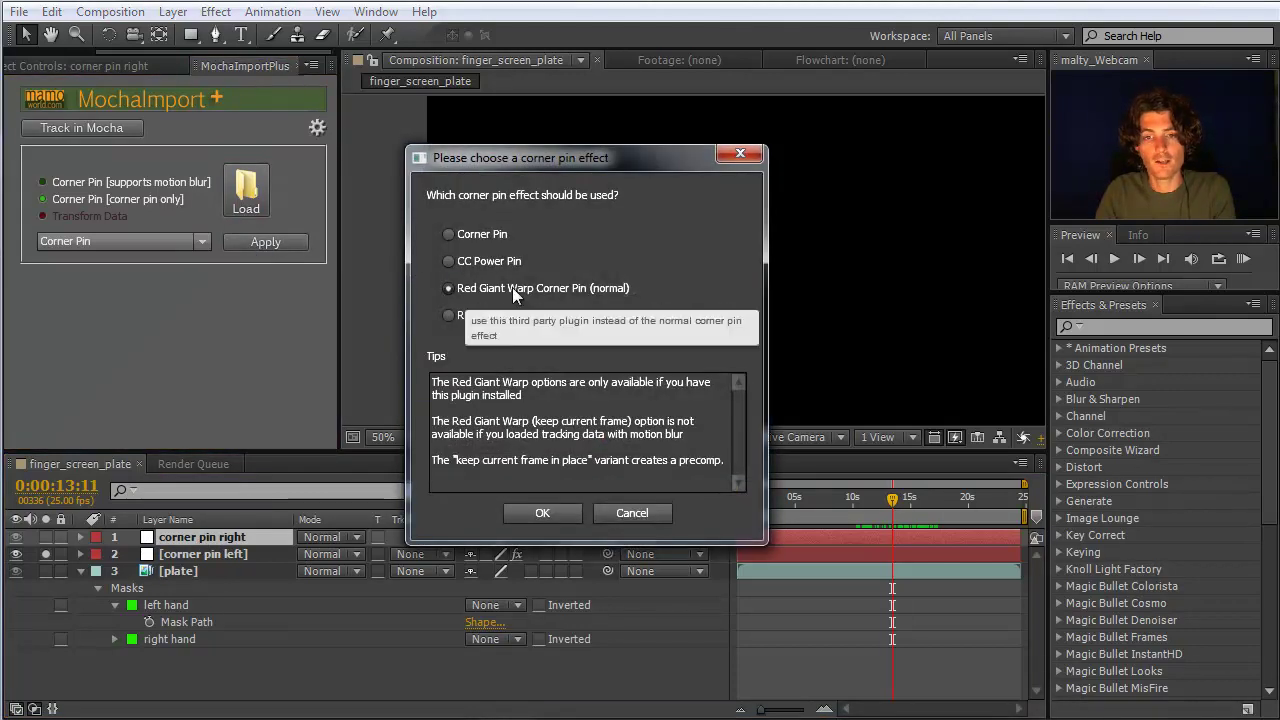
{"action": "left_click", "coordinate": [542, 513]}
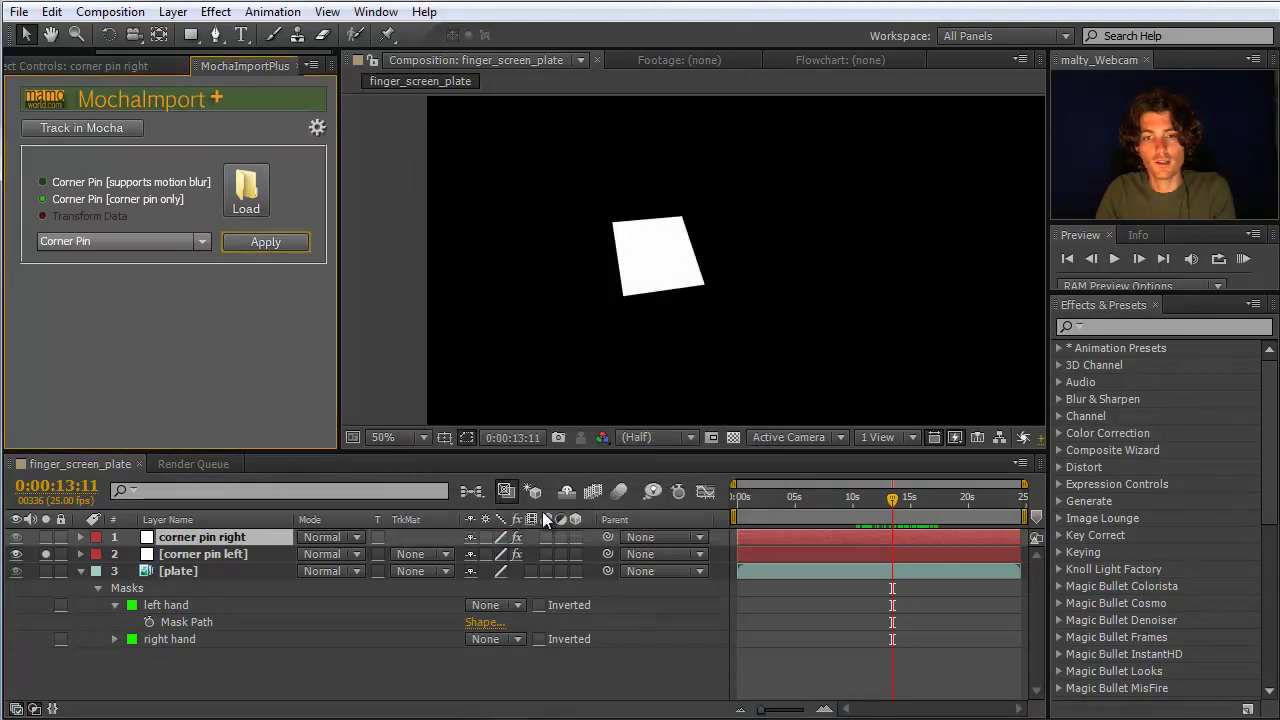
{"action": "left_click", "coordinate": [42, 552]}
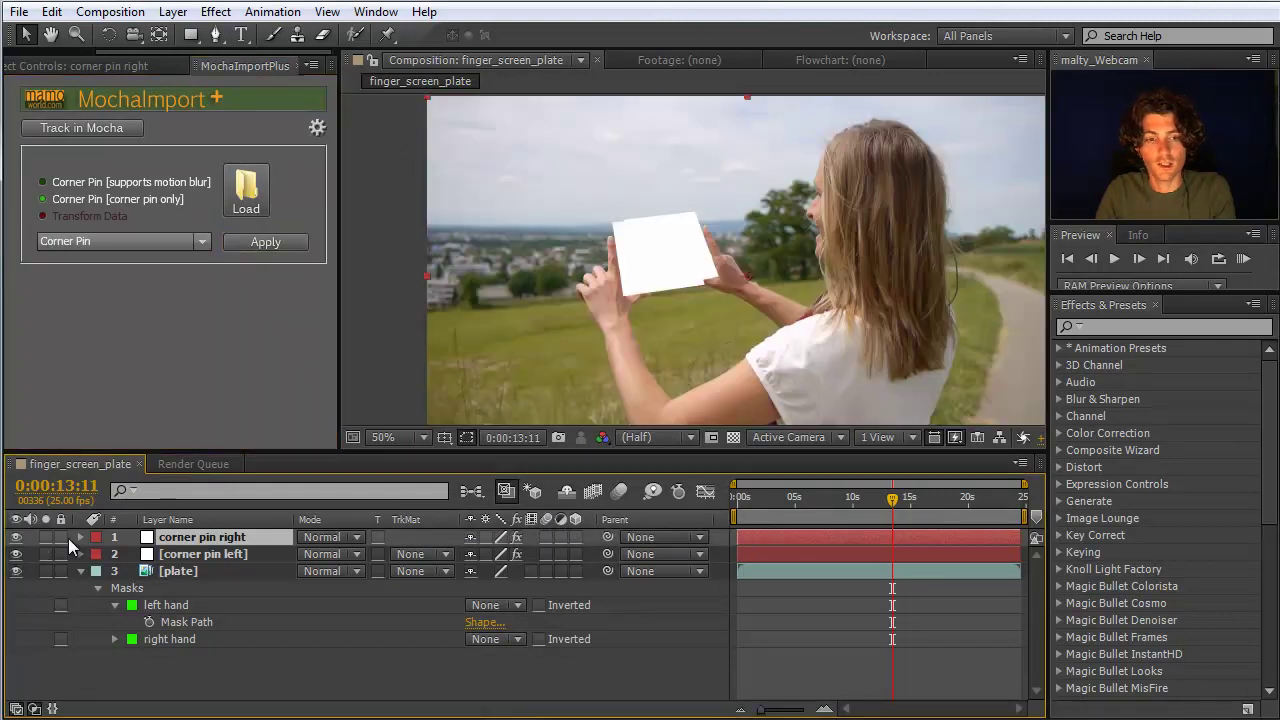
{"action": "mouse_move", "coordinate": [897, 503]}
{"action": "left_mouse_down"}
{"action": "mouse_move", "coordinate": [968, 502]}
{"action": "mouse_move", "coordinate": [883, 502]}
{"action": "mouse_move", "coordinate": [900, 502]}
{"action": "left_mouse_up"}
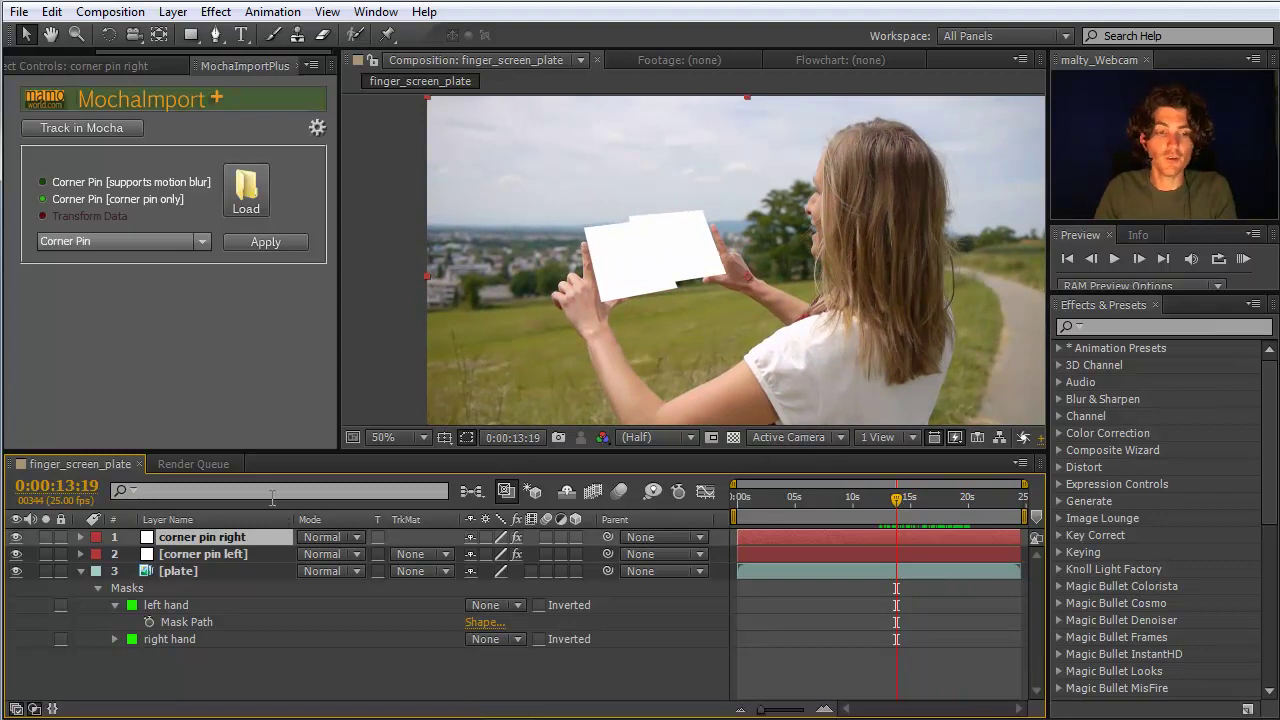
Add a black comp-sized solid named 'Screen' and return to the start of the timeline.
{"action": "left_click", "coordinate": [172, 12]}
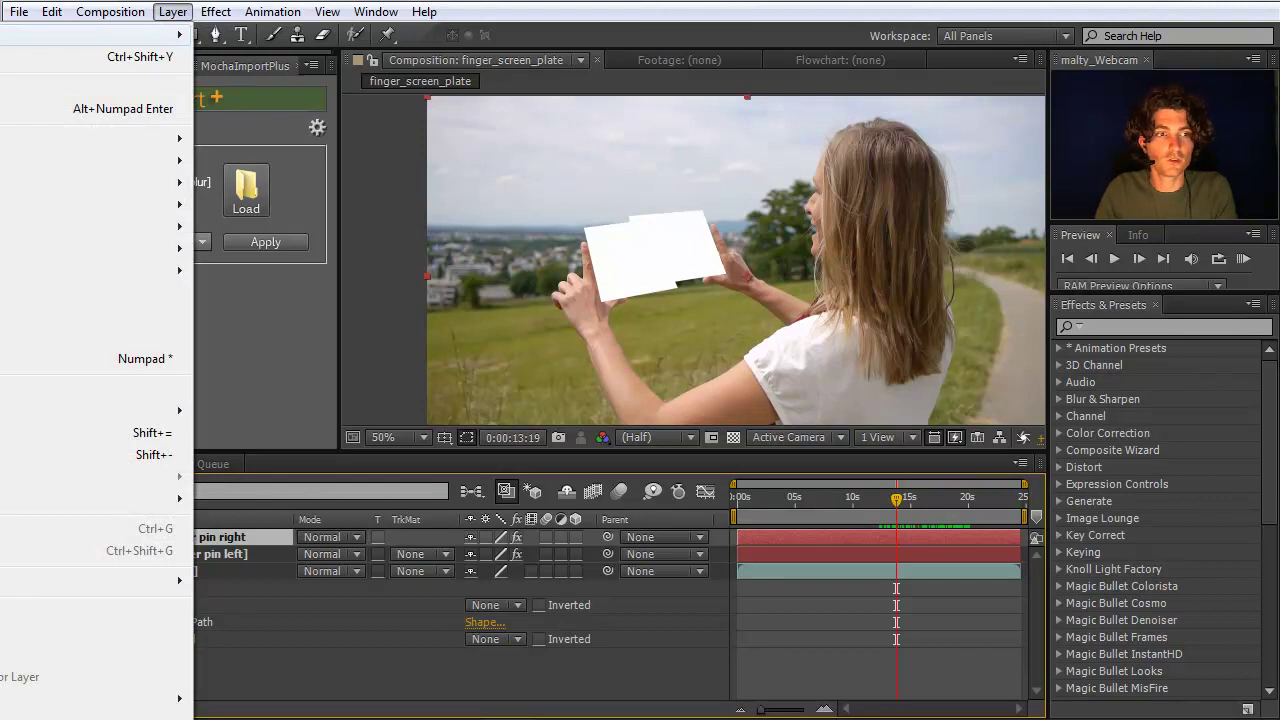
{"action": "key", "text": "ctrl+y"}
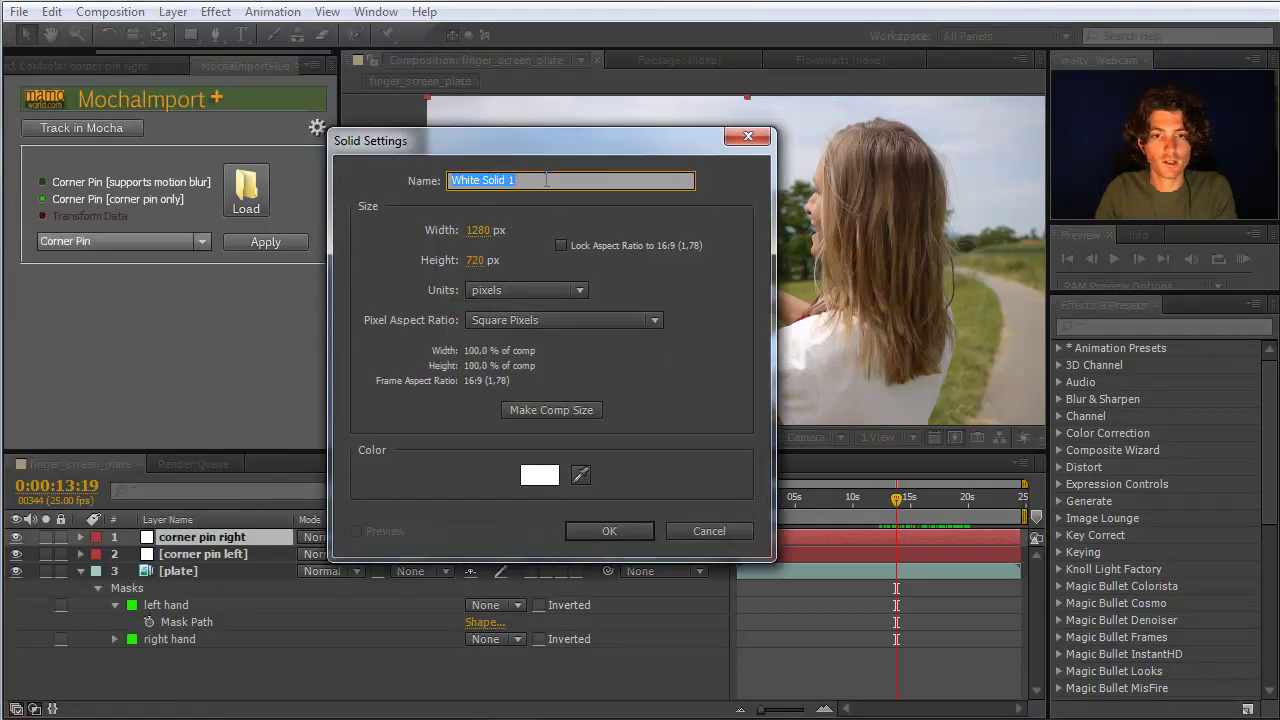
{"action": "left_click", "coordinate": [539, 475]}
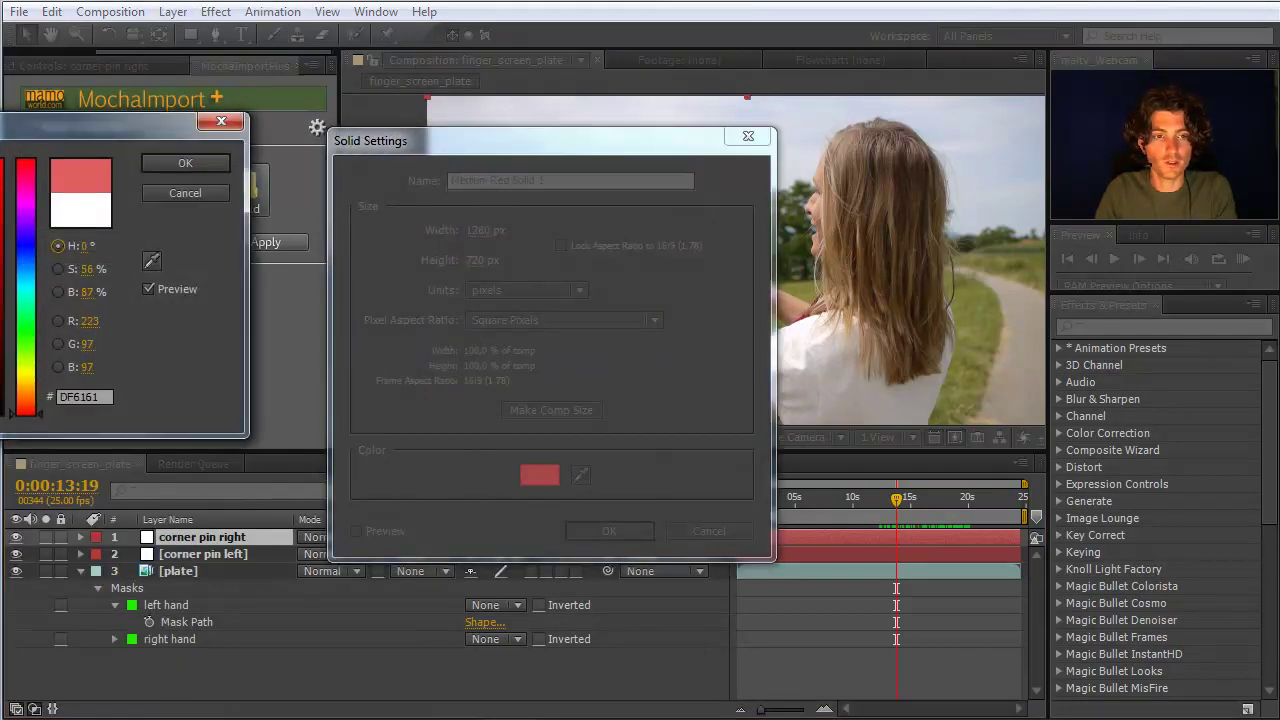
{"action": "left_click", "coordinate": [180, 165]}
{"action": "left_click_drag", "start_coordinate": [530, 182], "coordinate": [310, 183]}
{"action": "type", "text": "Screen"}
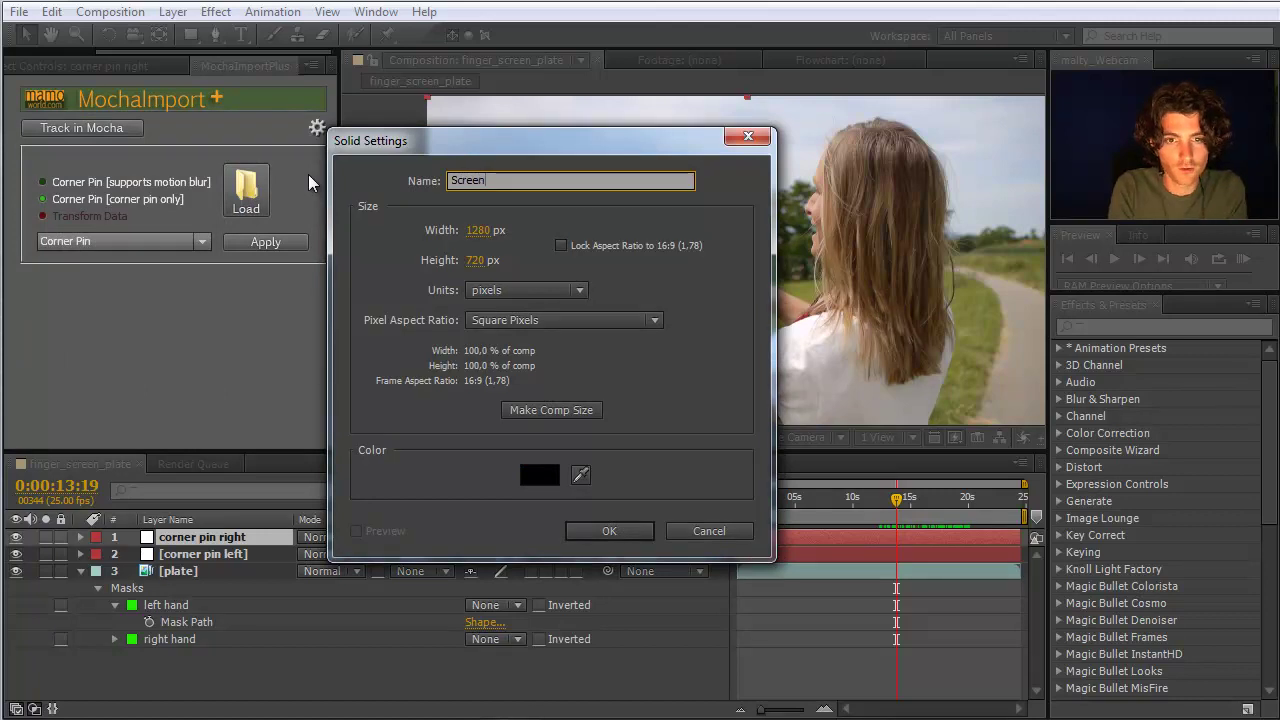
{"action": "key", "text": "Return"}
{"action": "key", "text": "F2"}
{"action": "key", "text": "Home"}
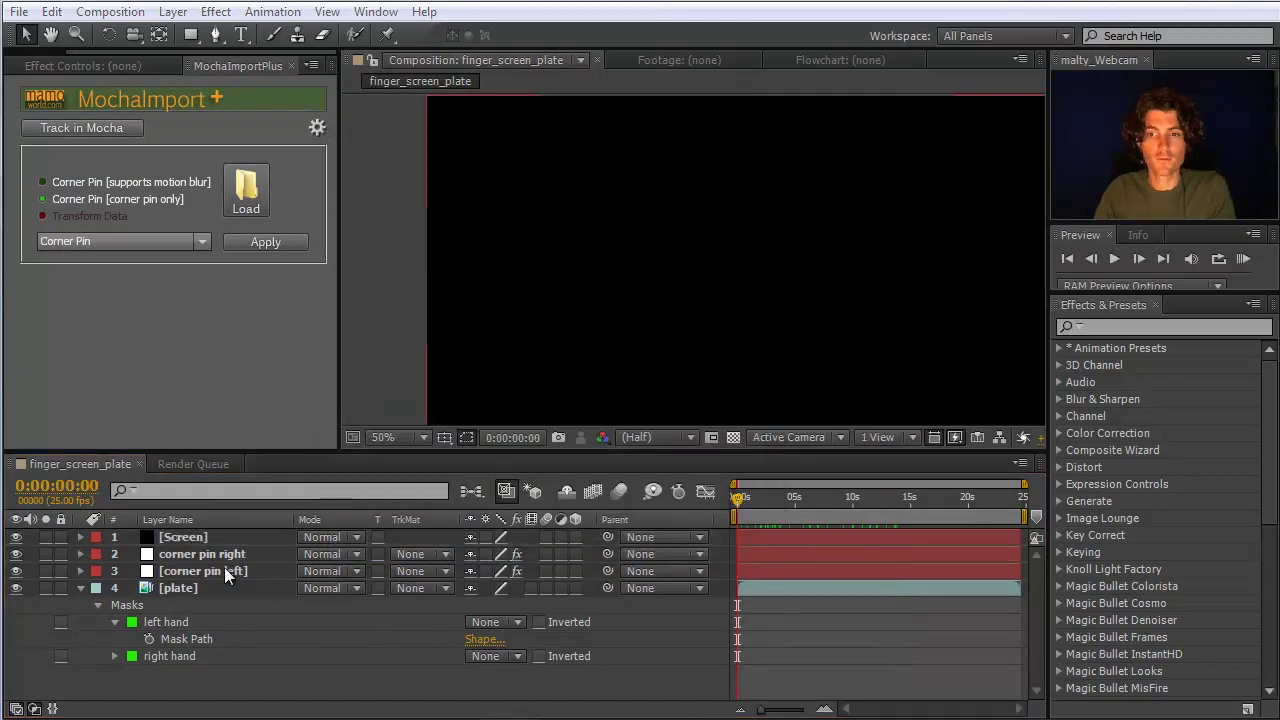
Copy corner pin right's RG Corner Pin effect onto the Screen layer.
{"action": "left_click", "coordinate": [197, 553]}
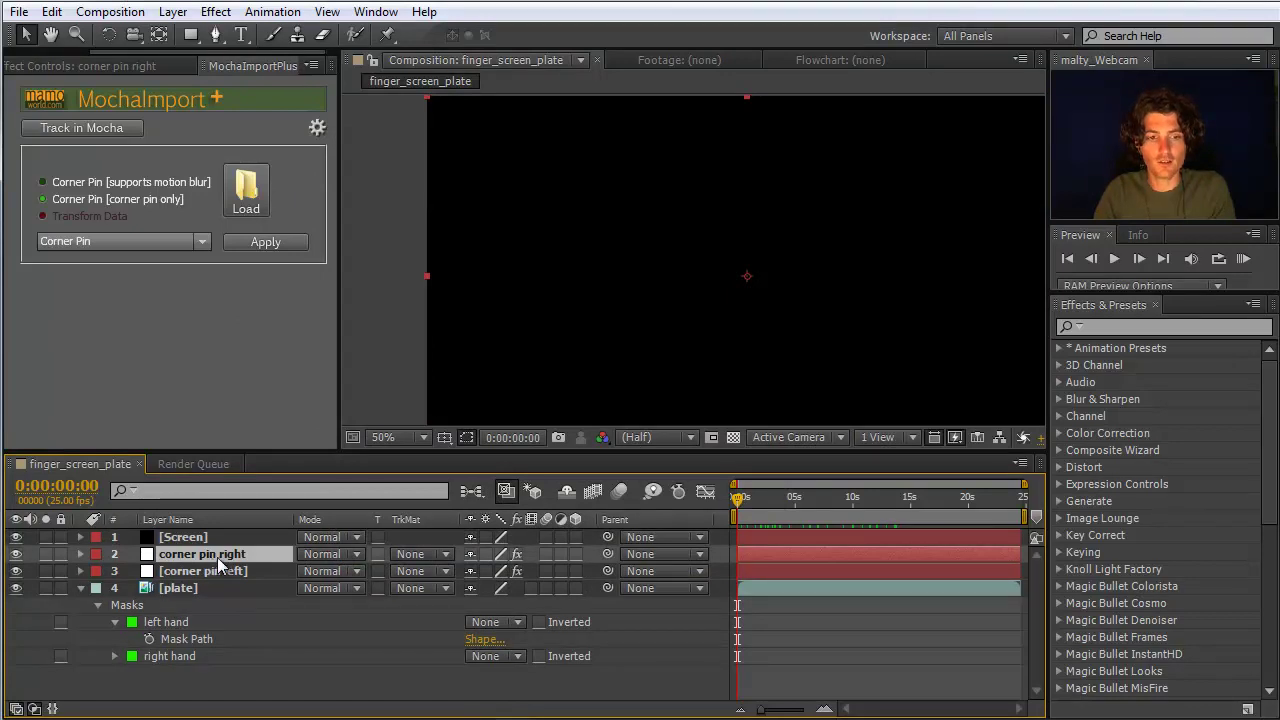
{"action": "left_click", "coordinate": [190, 539]}
{"action": "left_click", "coordinate": [199, 555]}
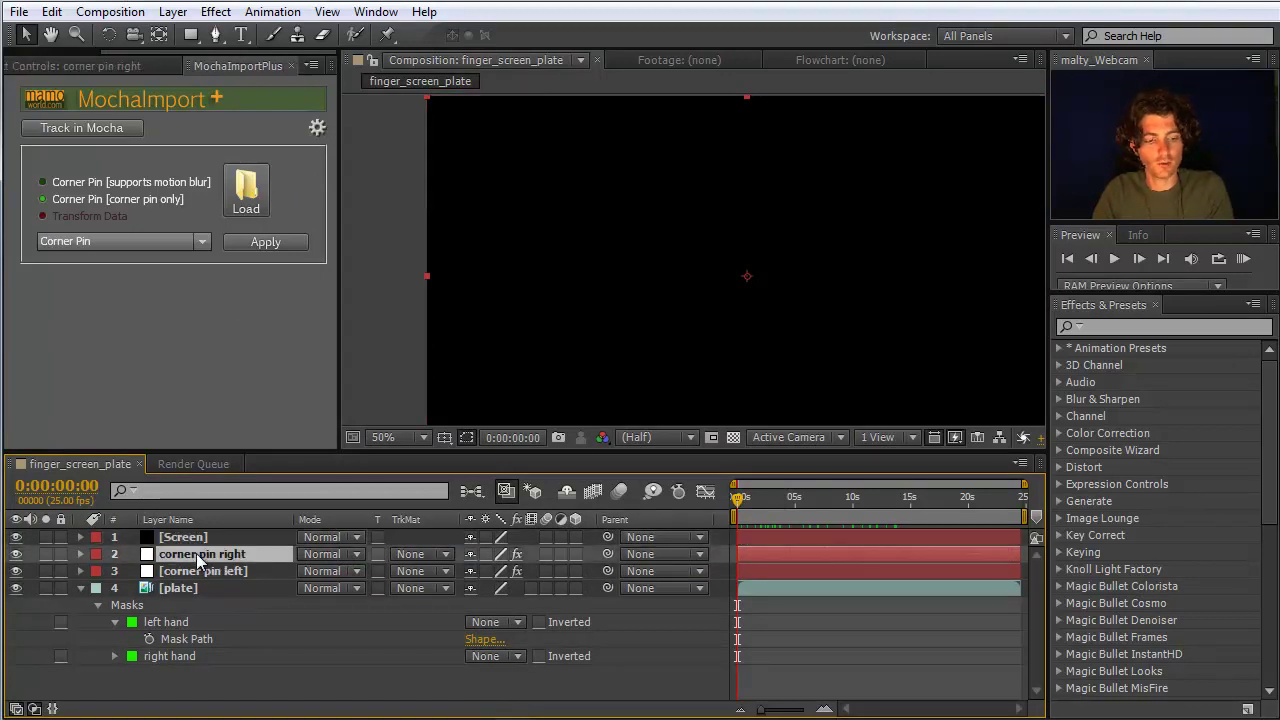
{"action": "key", "text": "e"}
{"action": "left_click", "coordinate": [182, 571]}
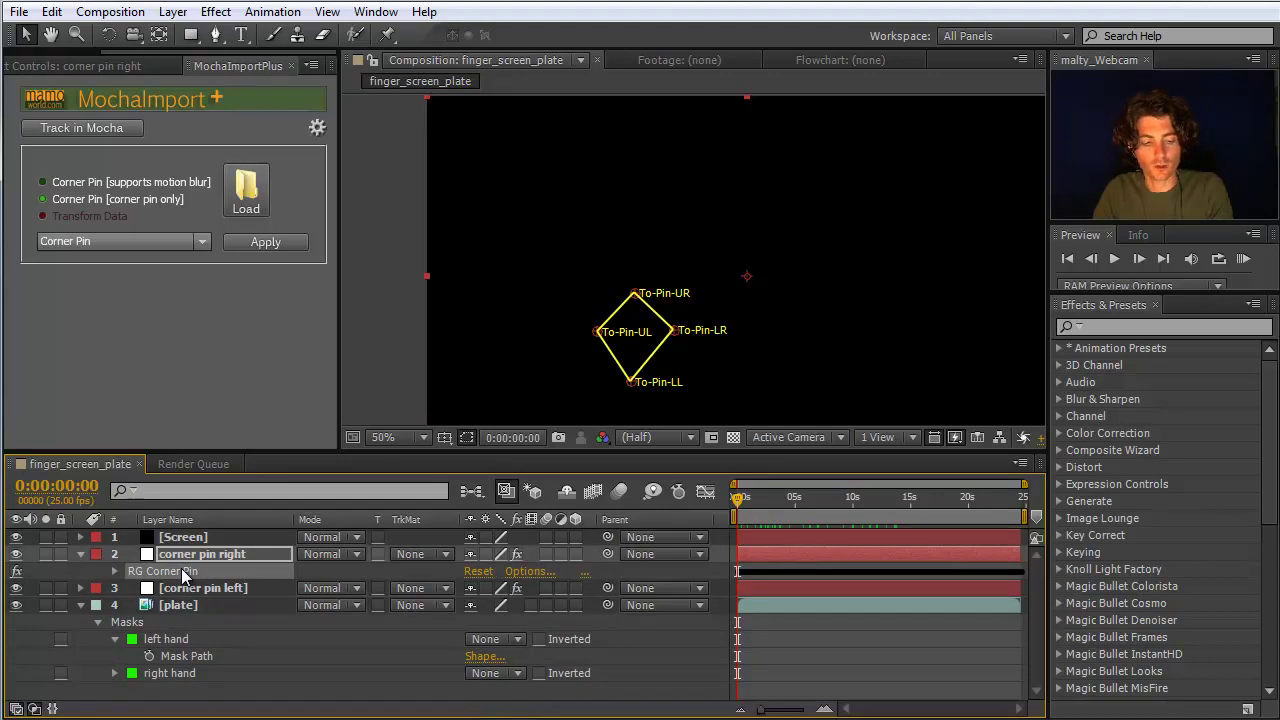
{"action": "left_click", "coordinate": [185, 539]}
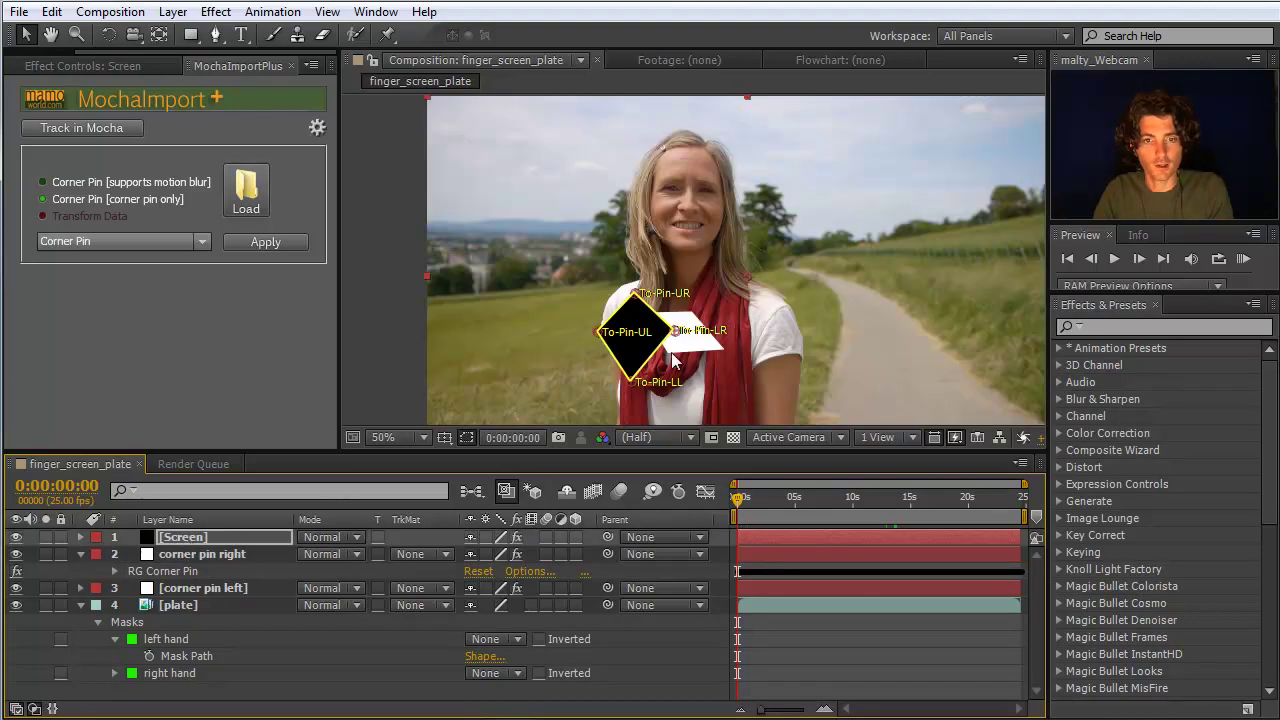
Show the keyframed corner points of corner pin left and Screen with U to compare them.
{"action": "left_click", "coordinate": [78, 588]}
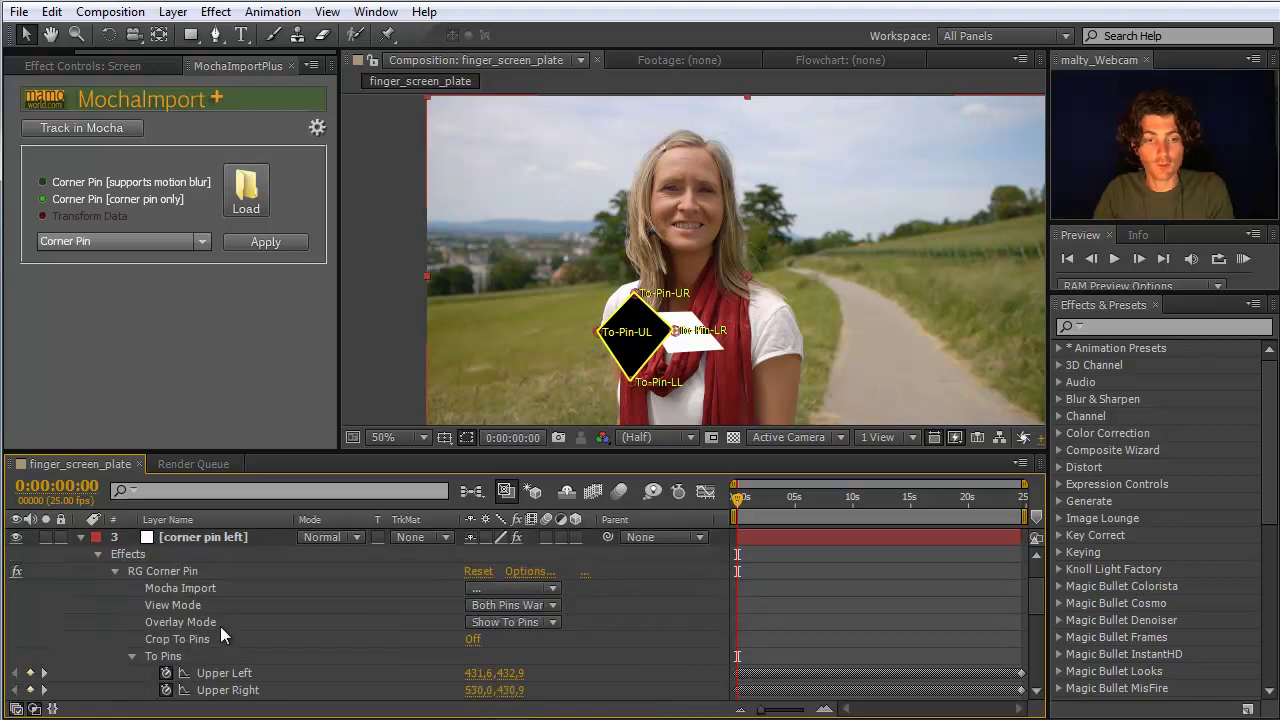
{"action": "scroll", "coordinate": [233, 634], "scroll_direction": "down", "scroll_amount": 2}
{"action": "scroll", "coordinate": [234, 622], "scroll_direction": "up", "scroll_amount": 4}
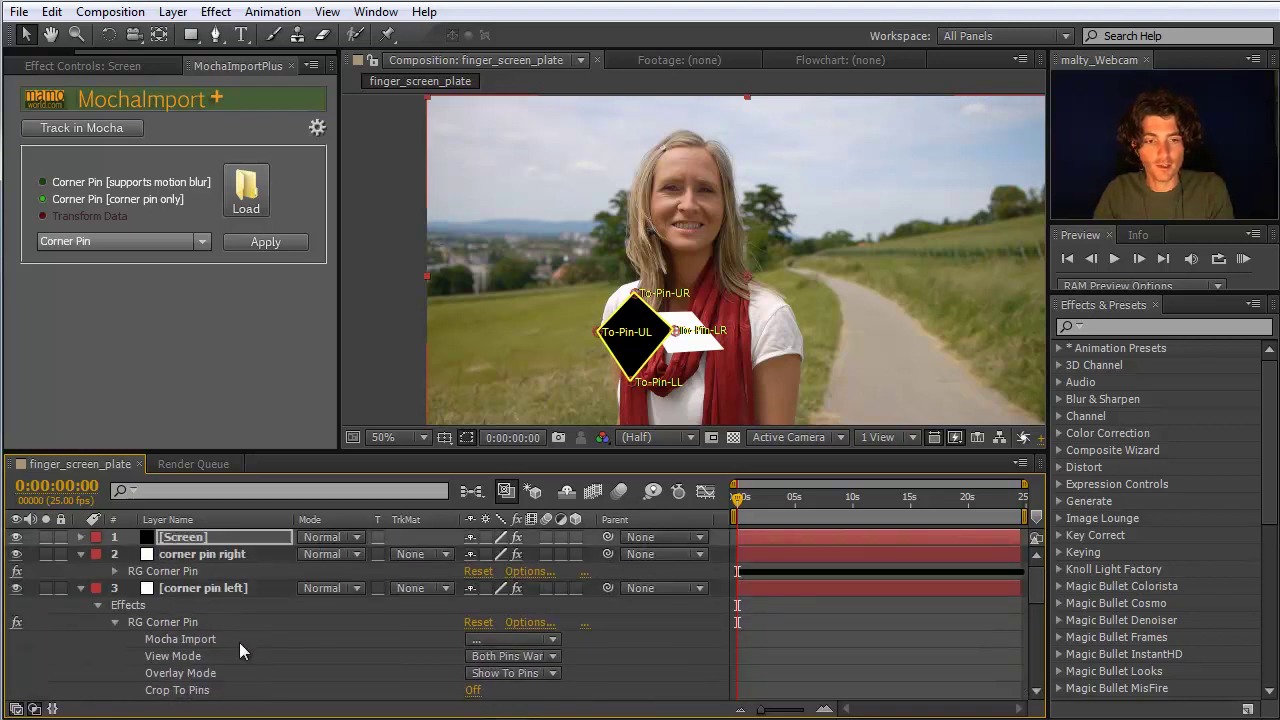
{"action": "scroll", "coordinate": [239, 642], "scroll_direction": "down", "scroll_amount": 2}
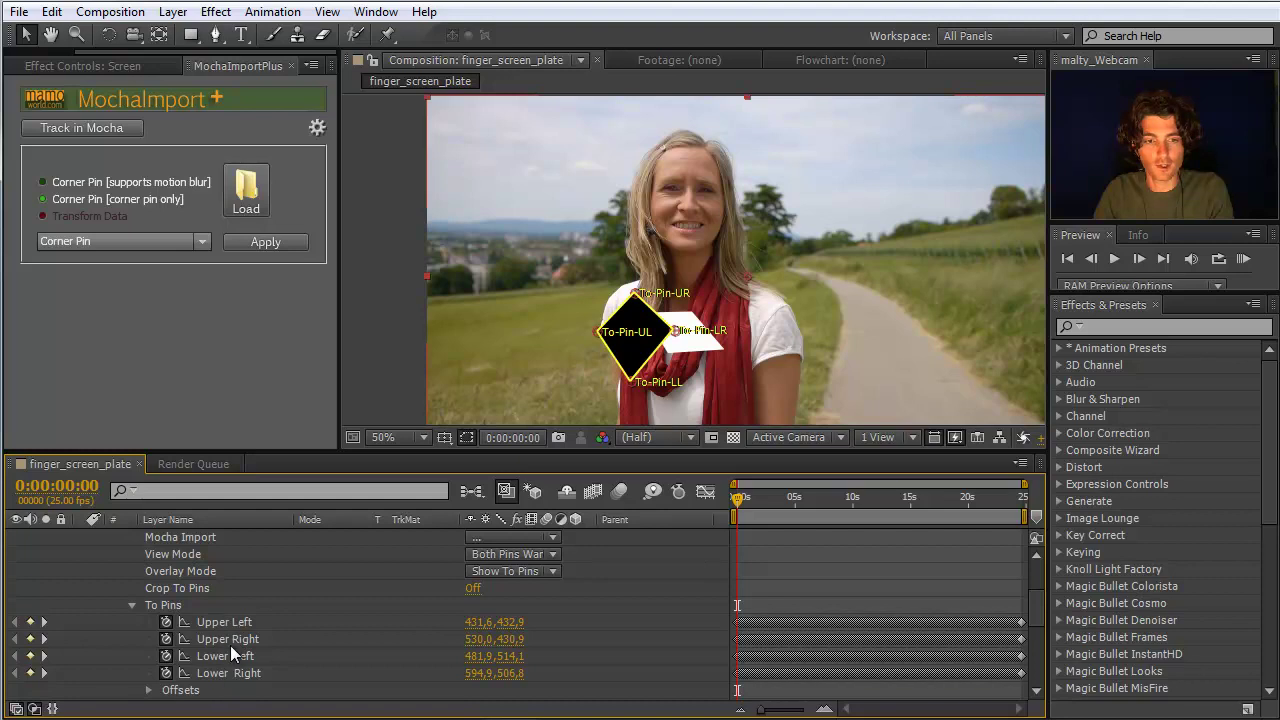
{"action": "scroll", "coordinate": [236, 648], "scroll_direction": "up", "scroll_amount": 2}
{"action": "left_click", "coordinate": [212, 591]}
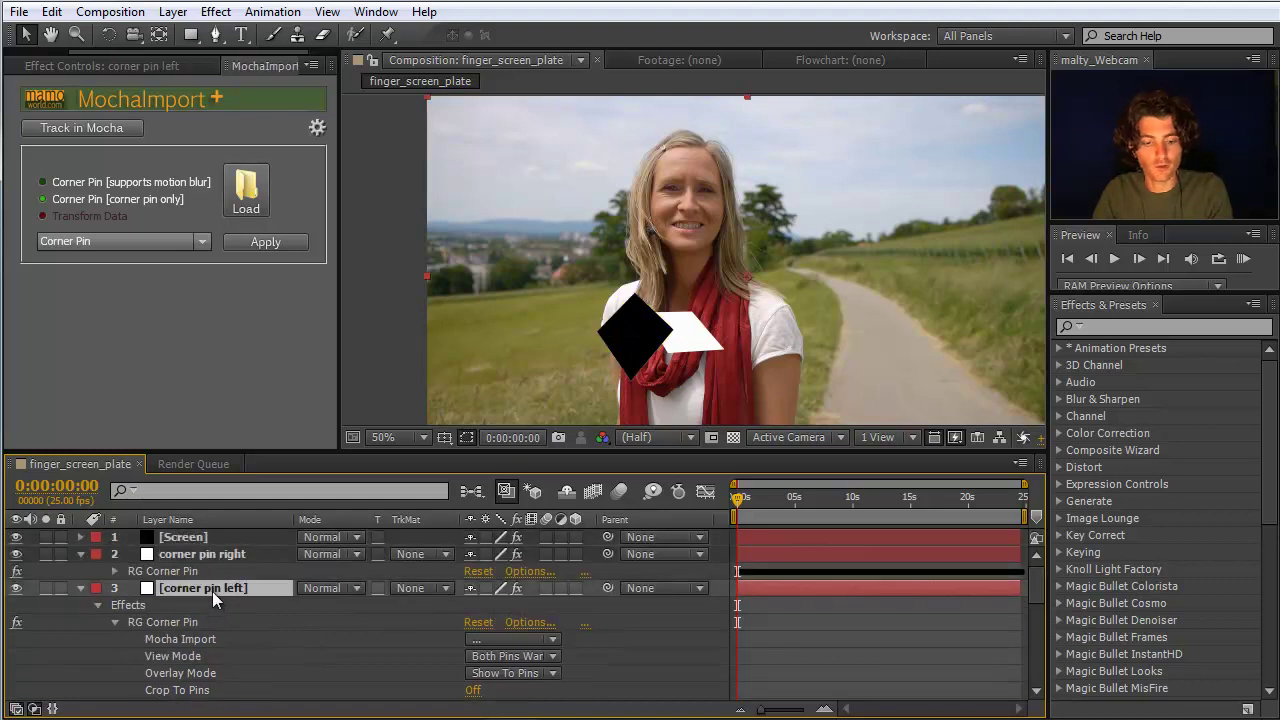
{"action": "key", "text": "u"}
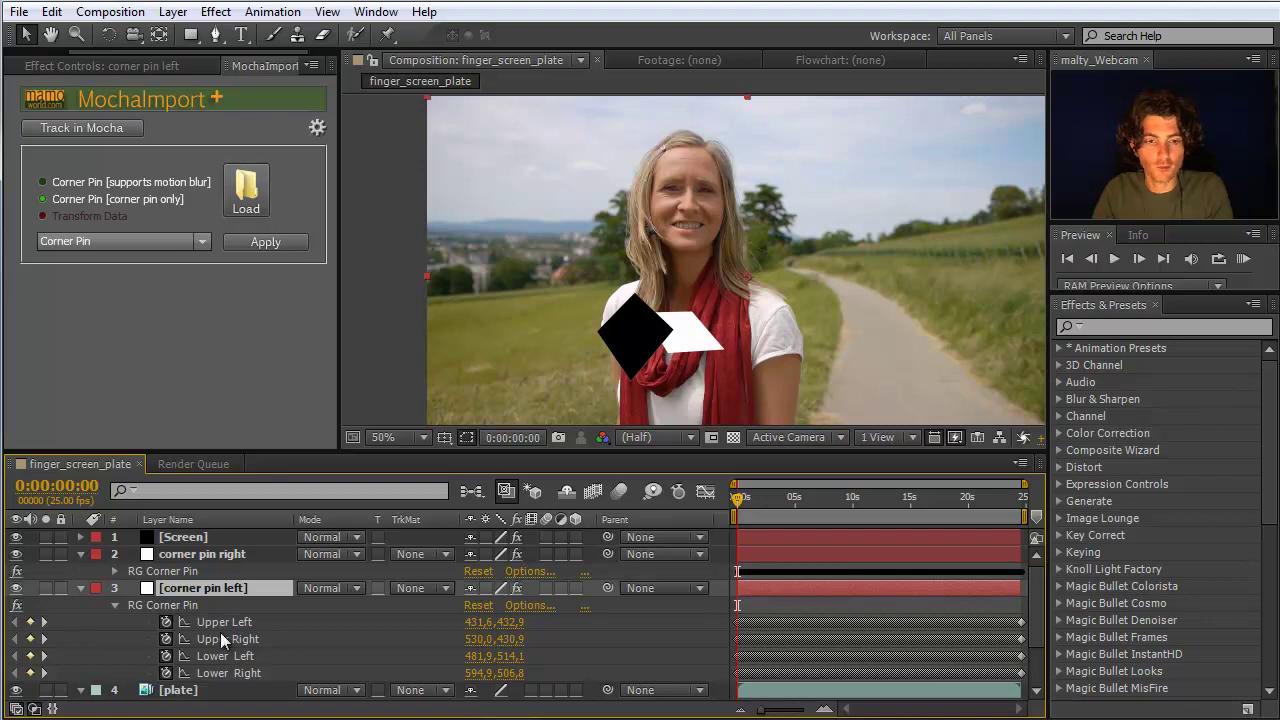
{"action": "left_click", "coordinate": [187, 537]}
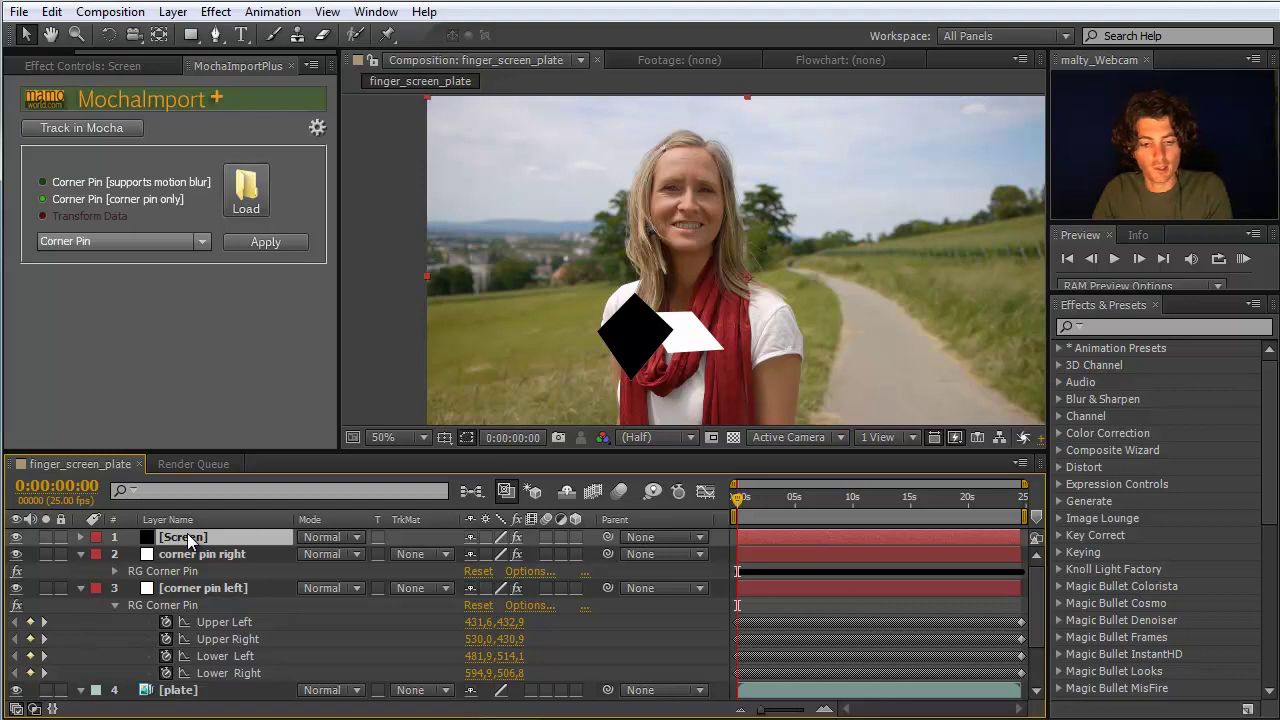
{"action": "key", "text": "u"}
{"action": "scroll", "coordinate": [228, 610], "scroll_direction": "down", "scroll_amount": 2}
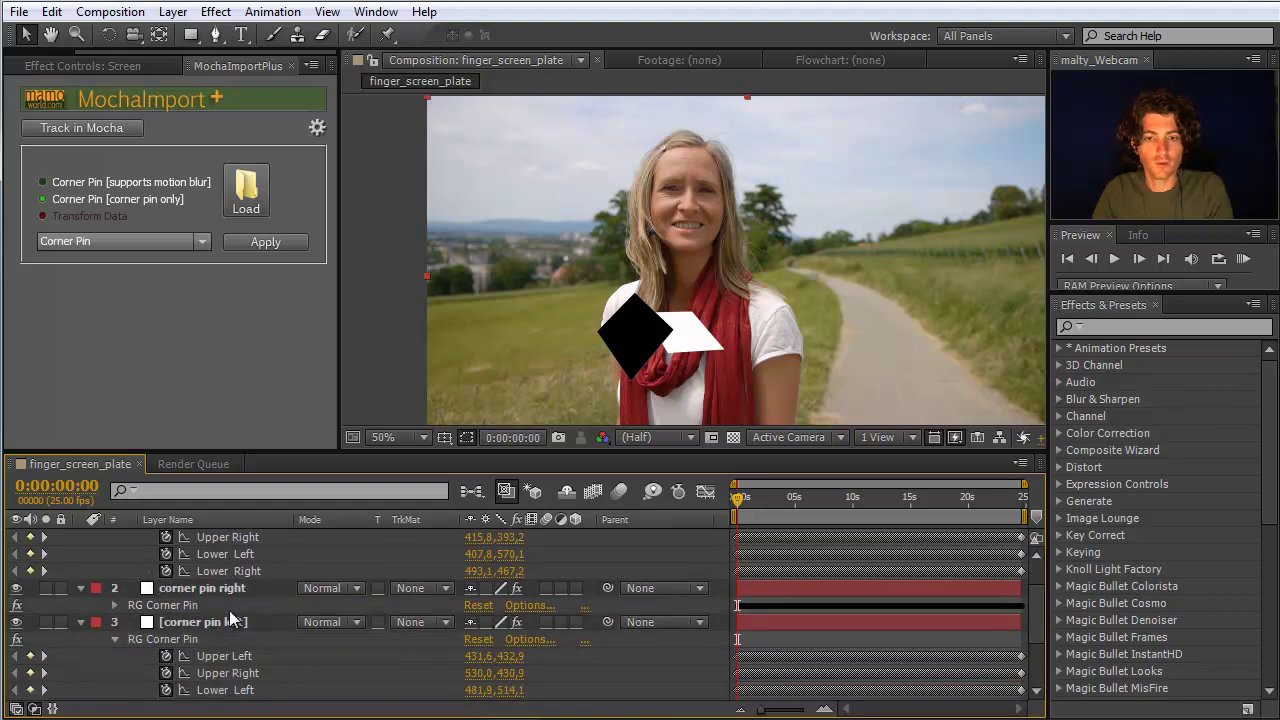
{"action": "scroll", "coordinate": [229, 609], "scroll_direction": "up", "scroll_amount": 1}
Paste corner pin left's Upper Left and Lower Left positions into Screen's RG Corner Pin.
{"action": "left_click_drag", "start_coordinate": [278, 451], "coordinate": [282, 372]}
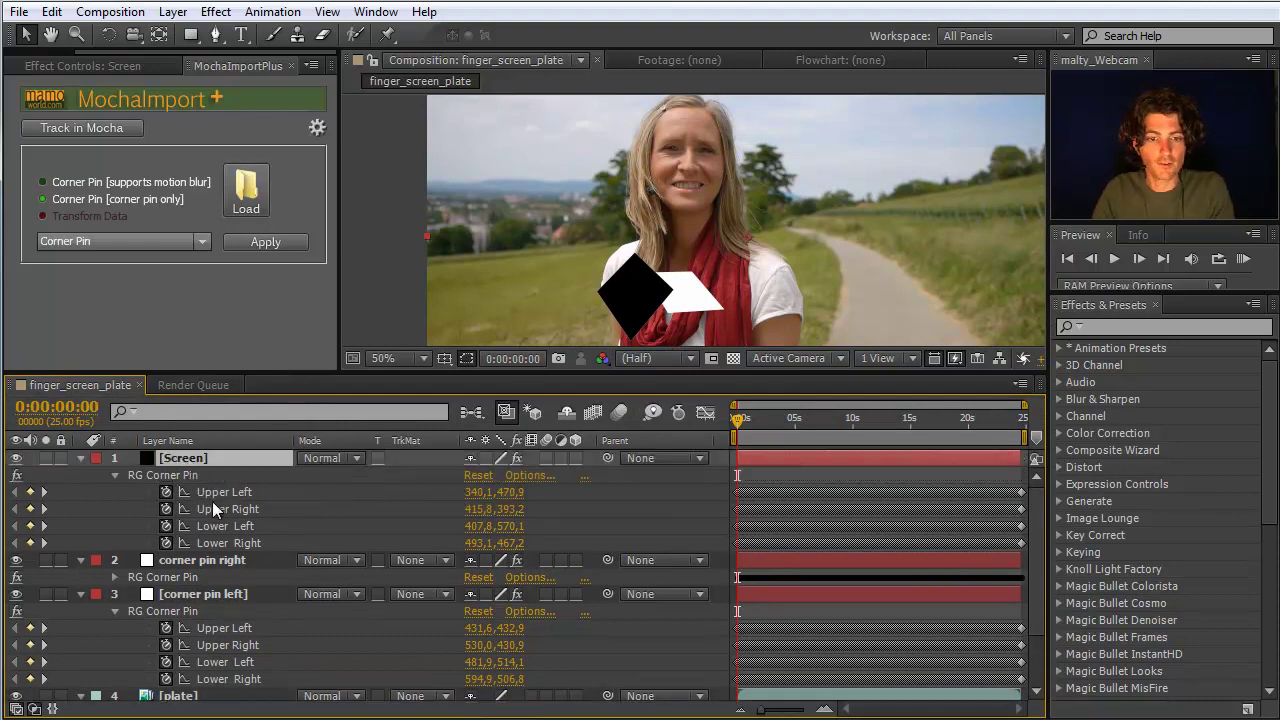
{"action": "left_click", "coordinate": [216, 630]}
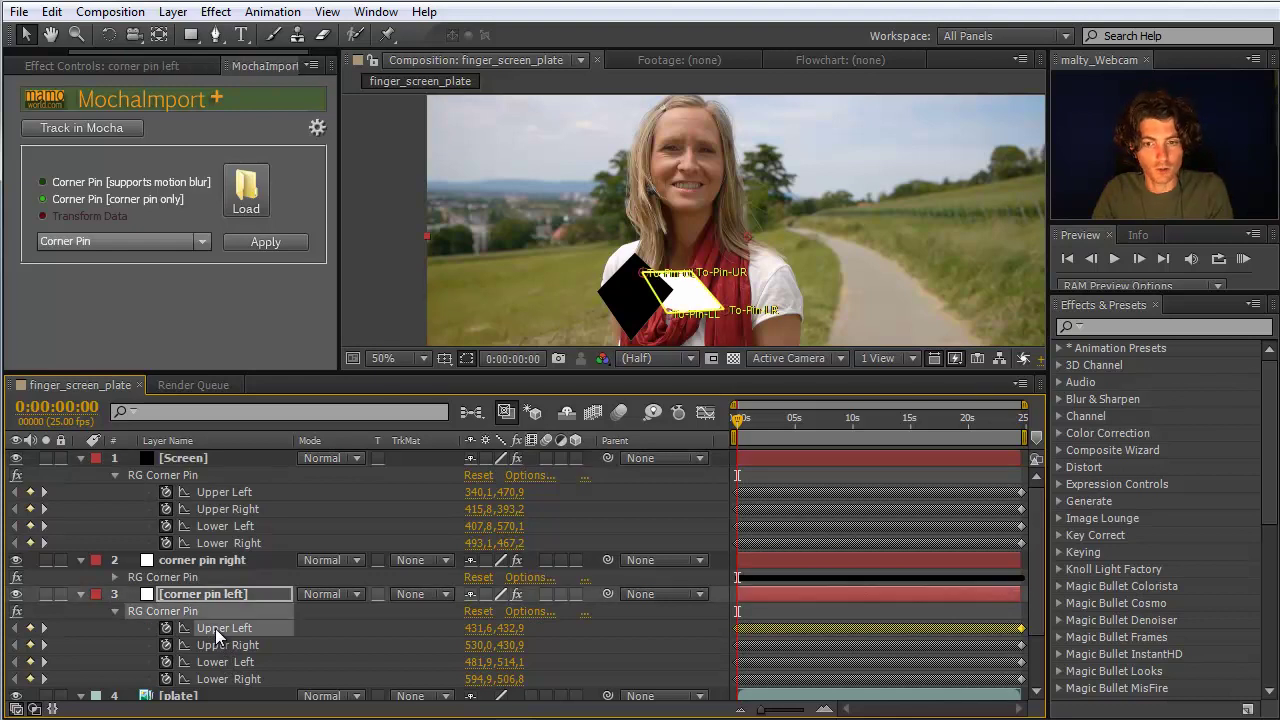
{"action": "left_click", "coordinate": [209, 490]}
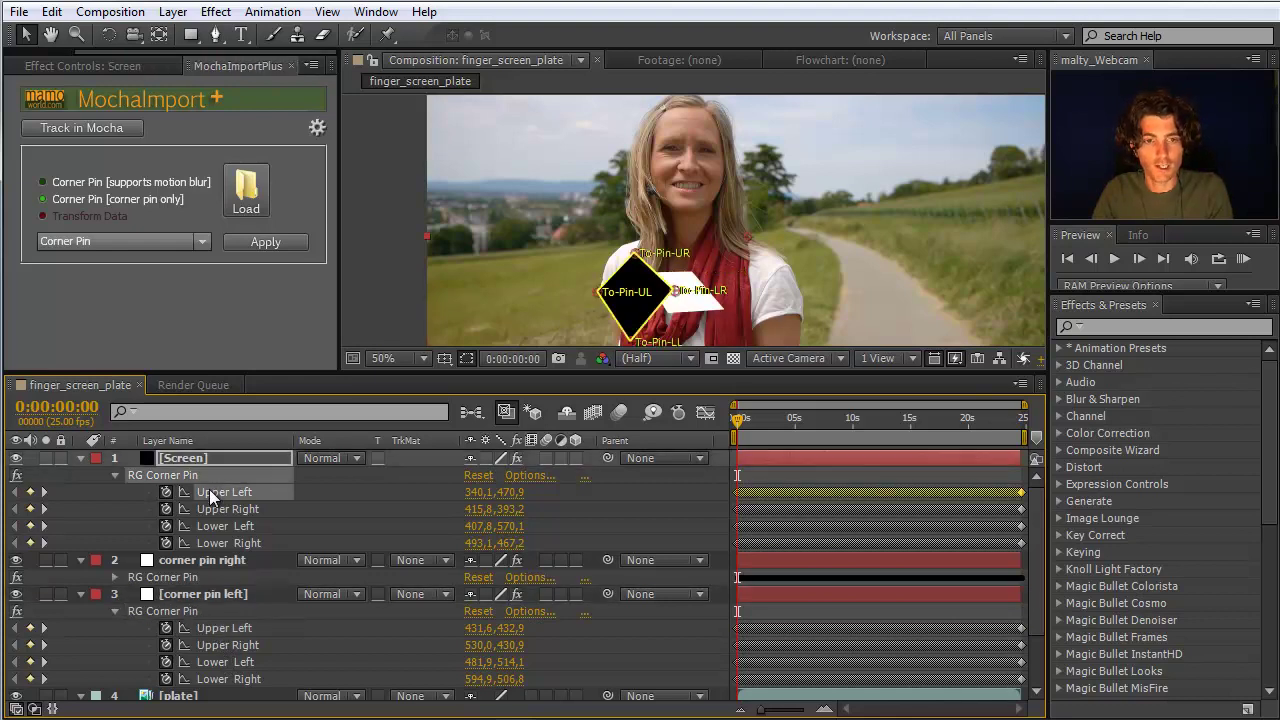
{"action": "key", "text": "ctrl+v"}
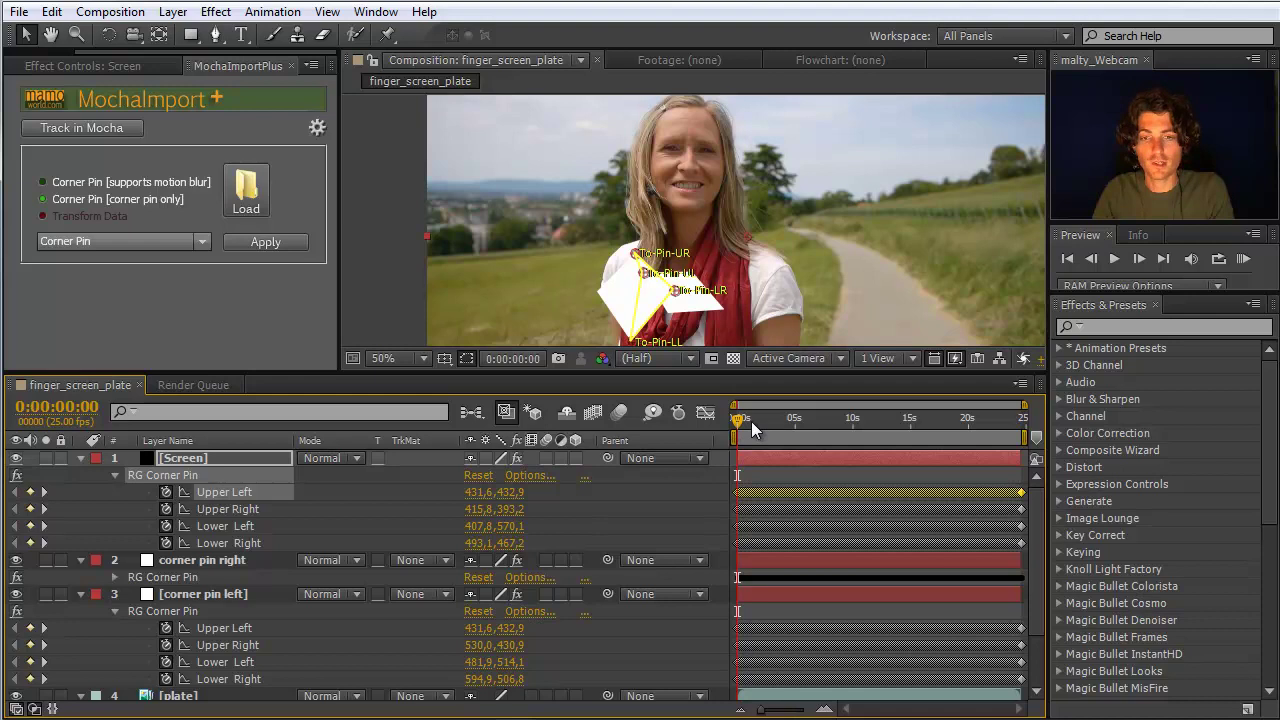
{"action": "left_click", "coordinate": [203, 643]}
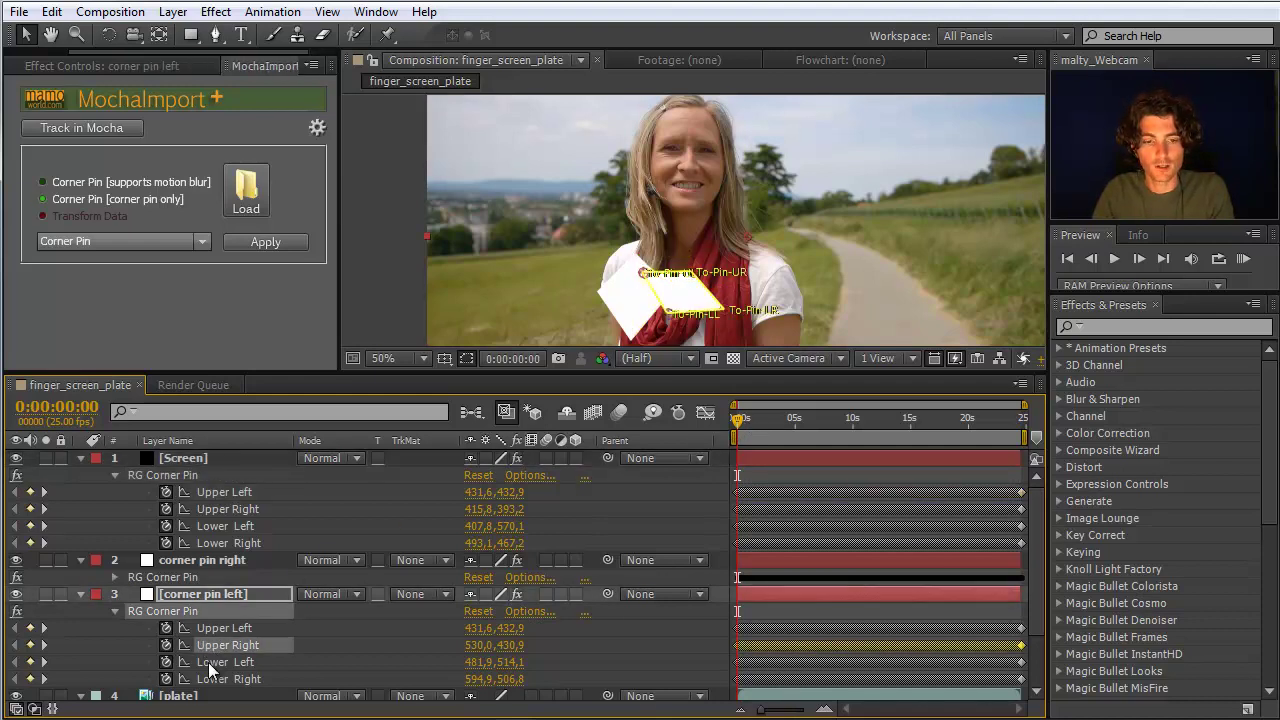
{"action": "left_click", "coordinate": [208, 662]}
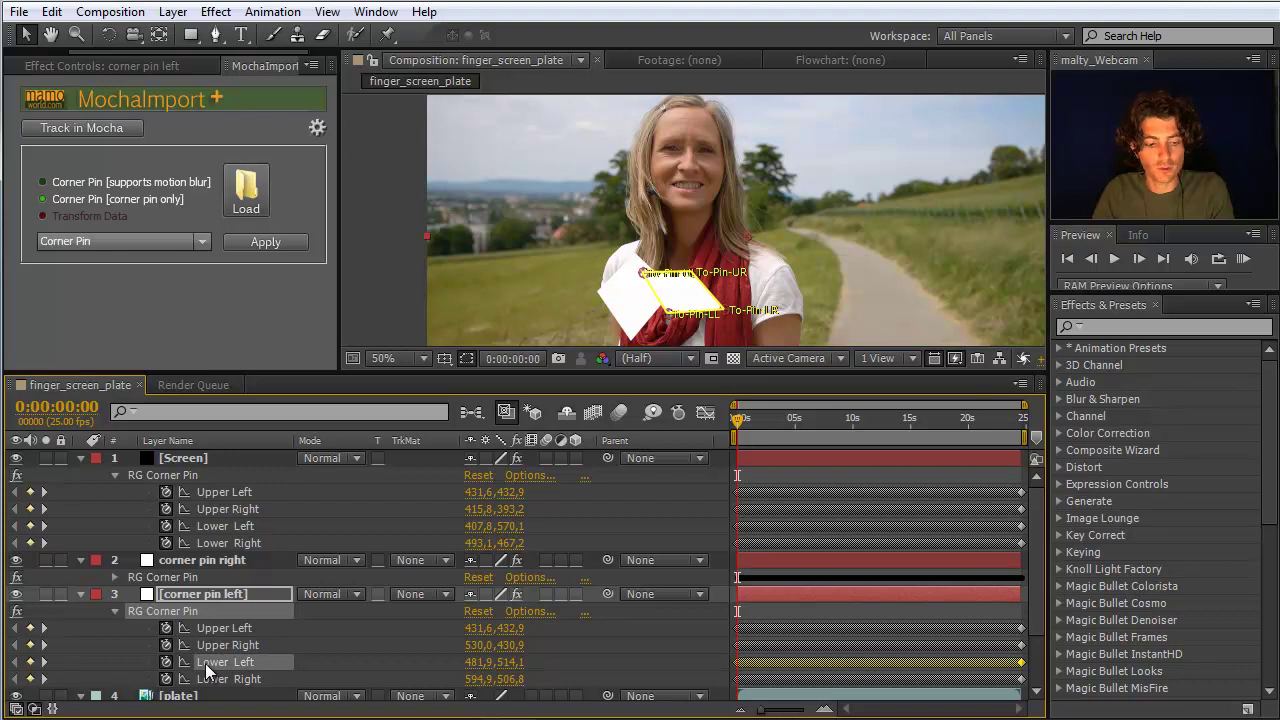
{"action": "left_click", "coordinate": [216, 525]}
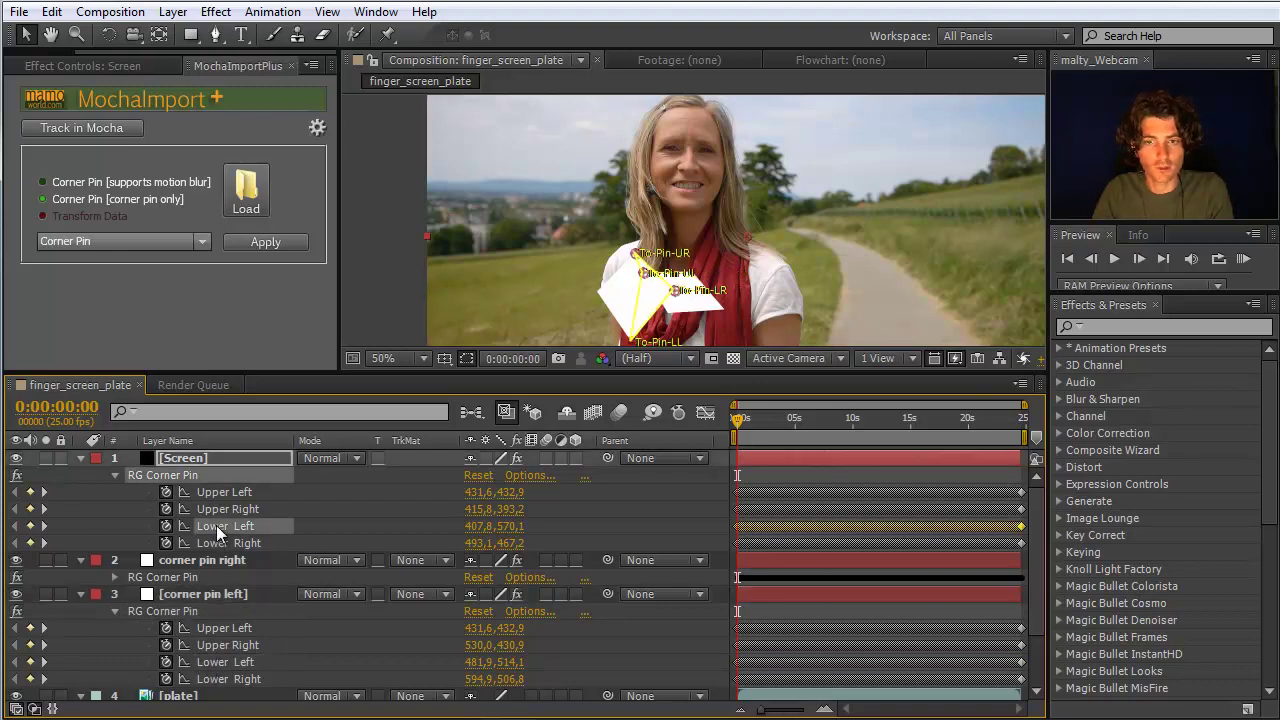
{"action": "key", "text": "ctrl+v"}
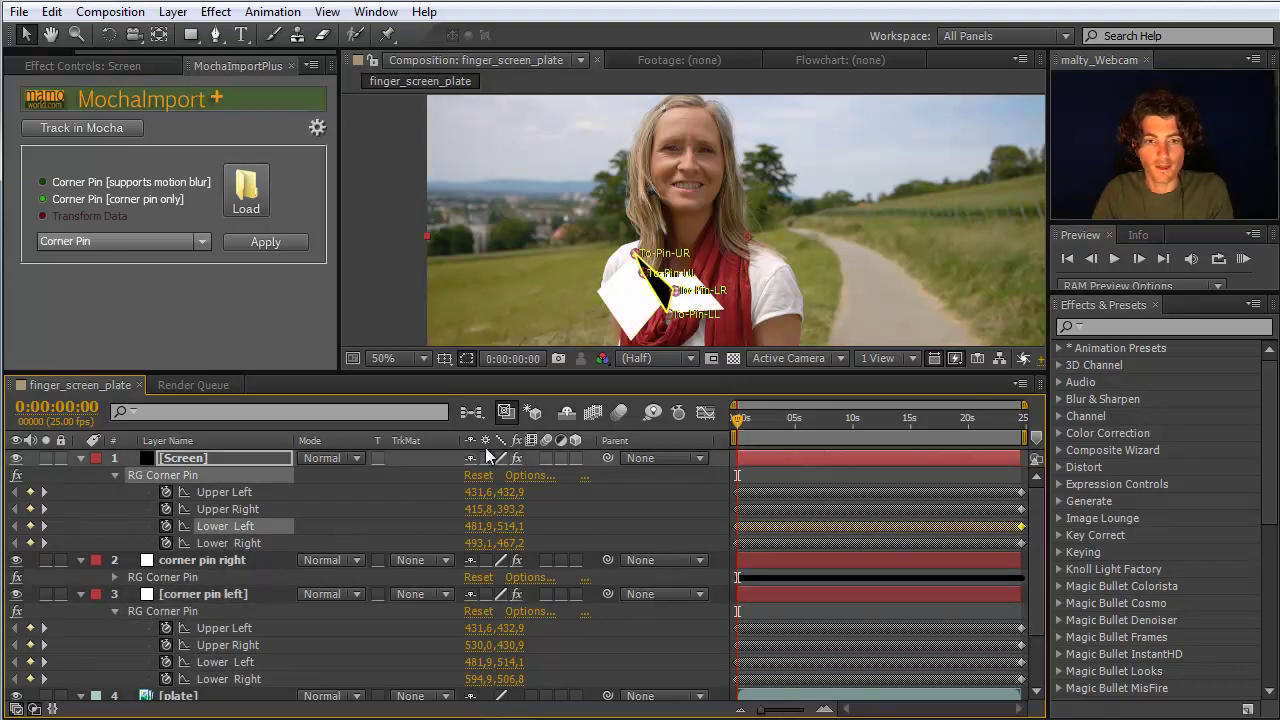
{"action": "left_click_drag", "start_coordinate": [768, 417], "coordinate": [977, 432]}
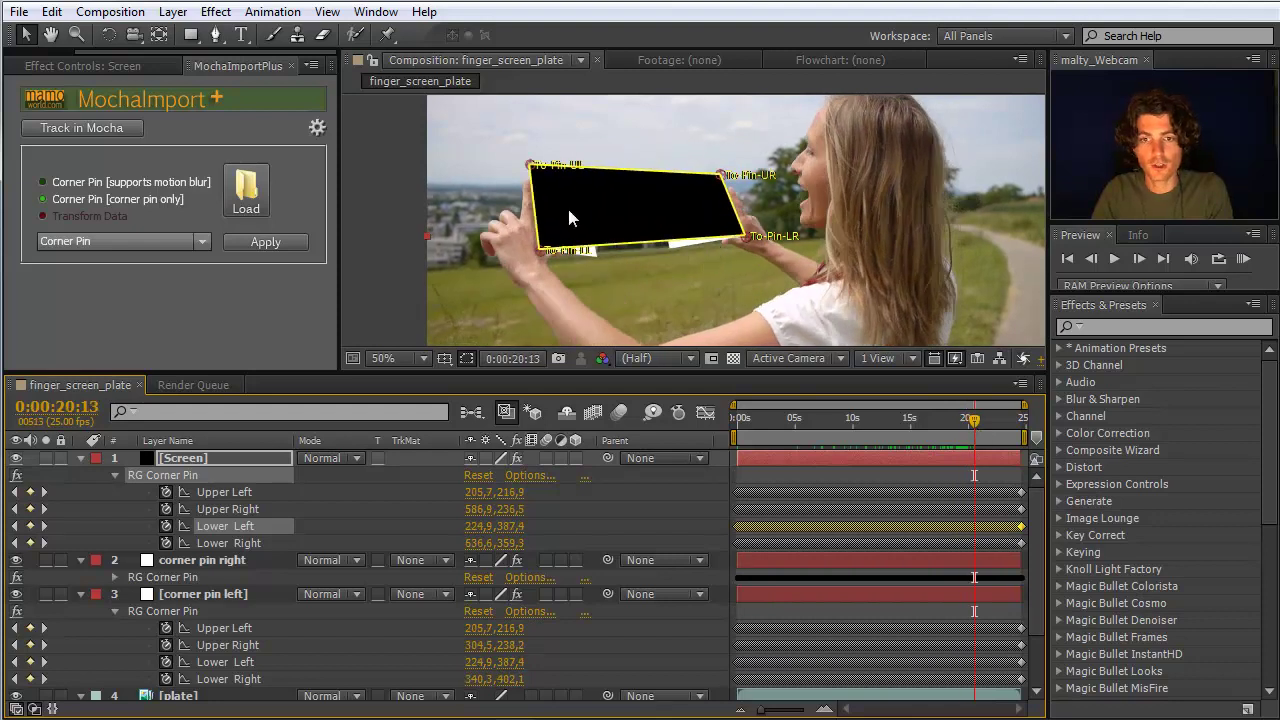
Hide the corner pin left and right helper layers and enable Shy layer hiding.
{"action": "left_click", "coordinate": [183, 558]}
{"action": "left_click", "coordinate": [188, 594], "text": "ctrl"}
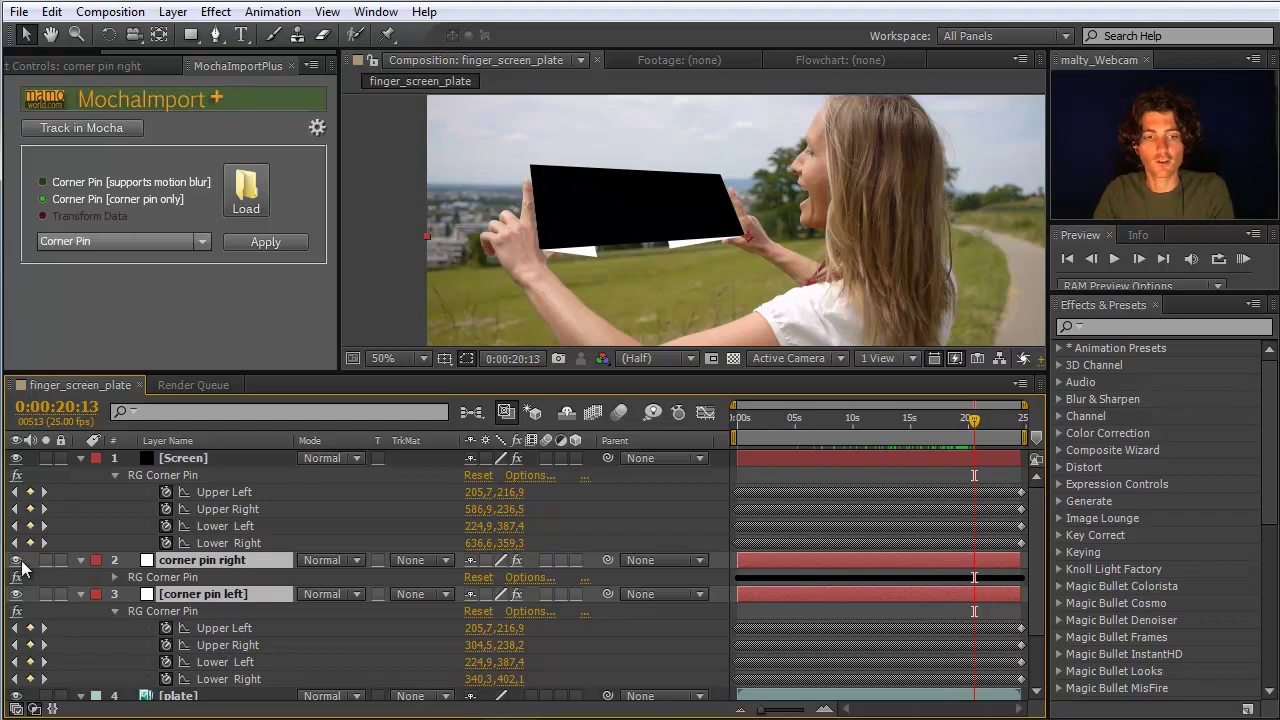
{"action": "left_click_drag", "start_coordinate": [16, 561], "coordinate": [16, 594]}
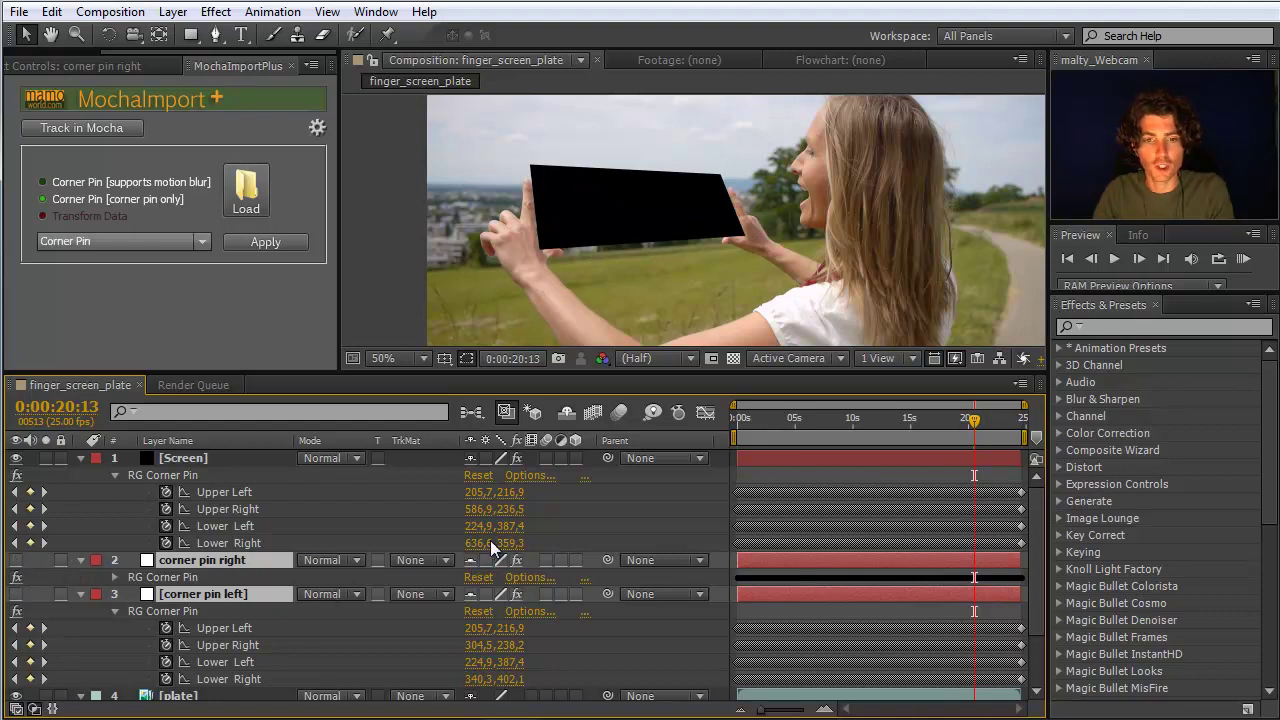
{"action": "left_click", "coordinate": [567, 413]}
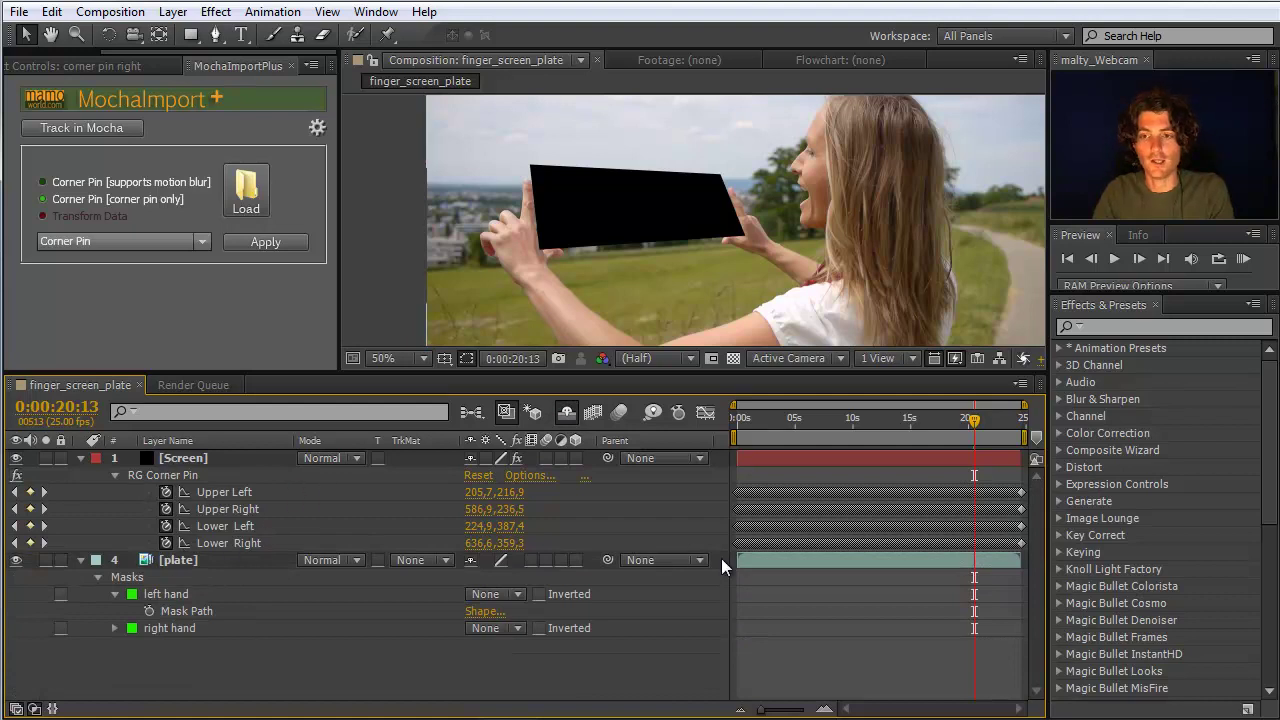
Pre-compose the Screen layer as 'Screen Comp 1', leaving all attributes in the main comp.
{"action": "left_click", "coordinate": [196, 460]}
{"action": "right_click", "coordinate": [196, 460]}
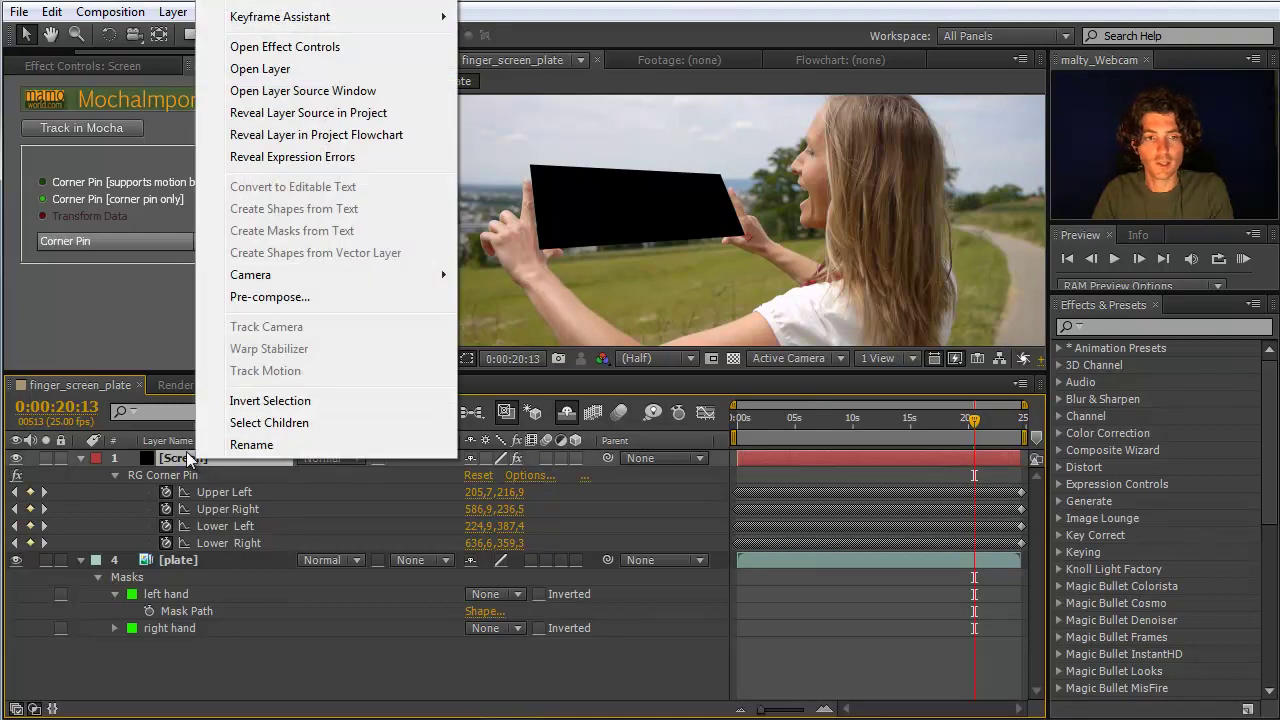
{"action": "key", "text": "Escape"}
{"action": "left_click", "coordinate": [65, 15]}
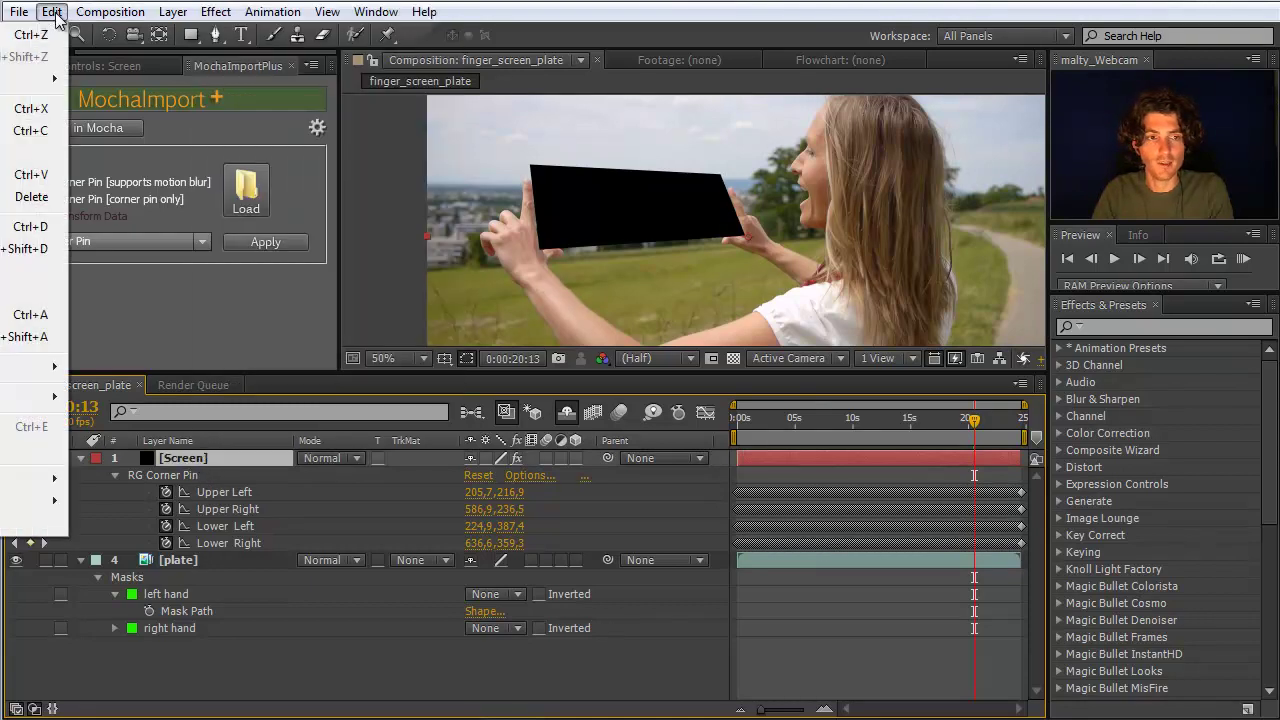
{"action": "mouse_move", "coordinate": [172, 14]}
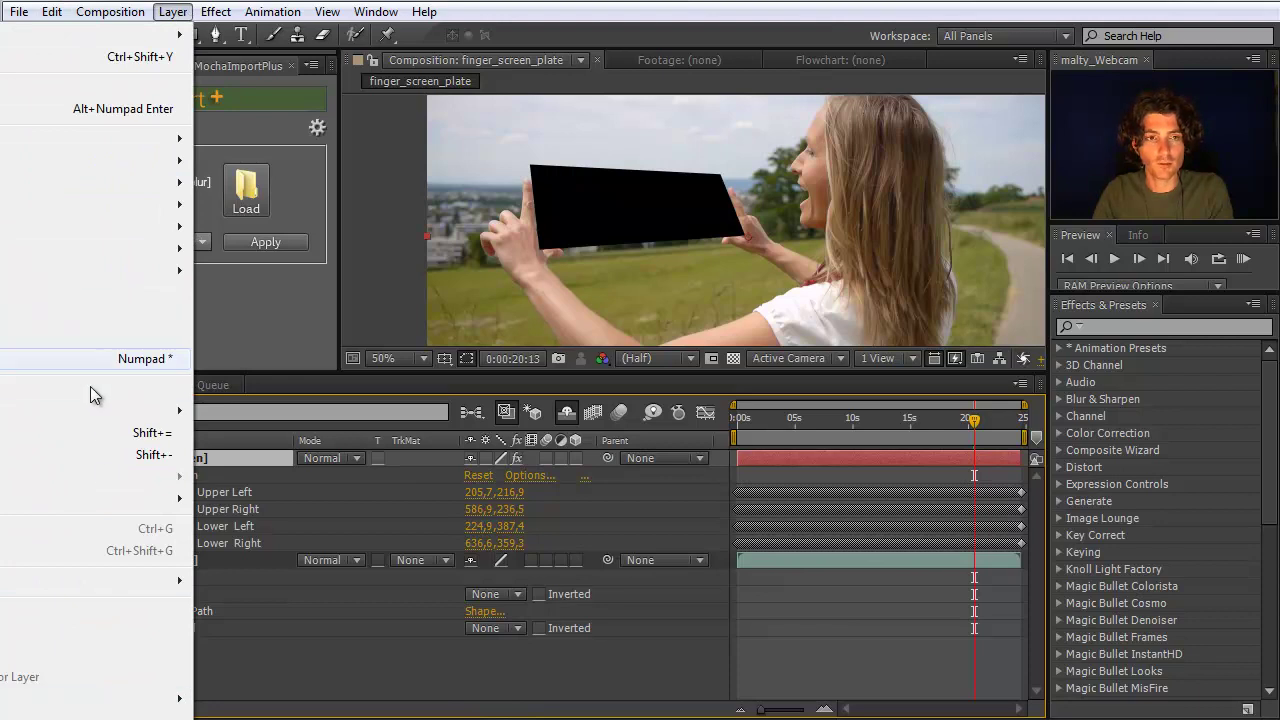
{"action": "left_click", "coordinate": [100, 710]}
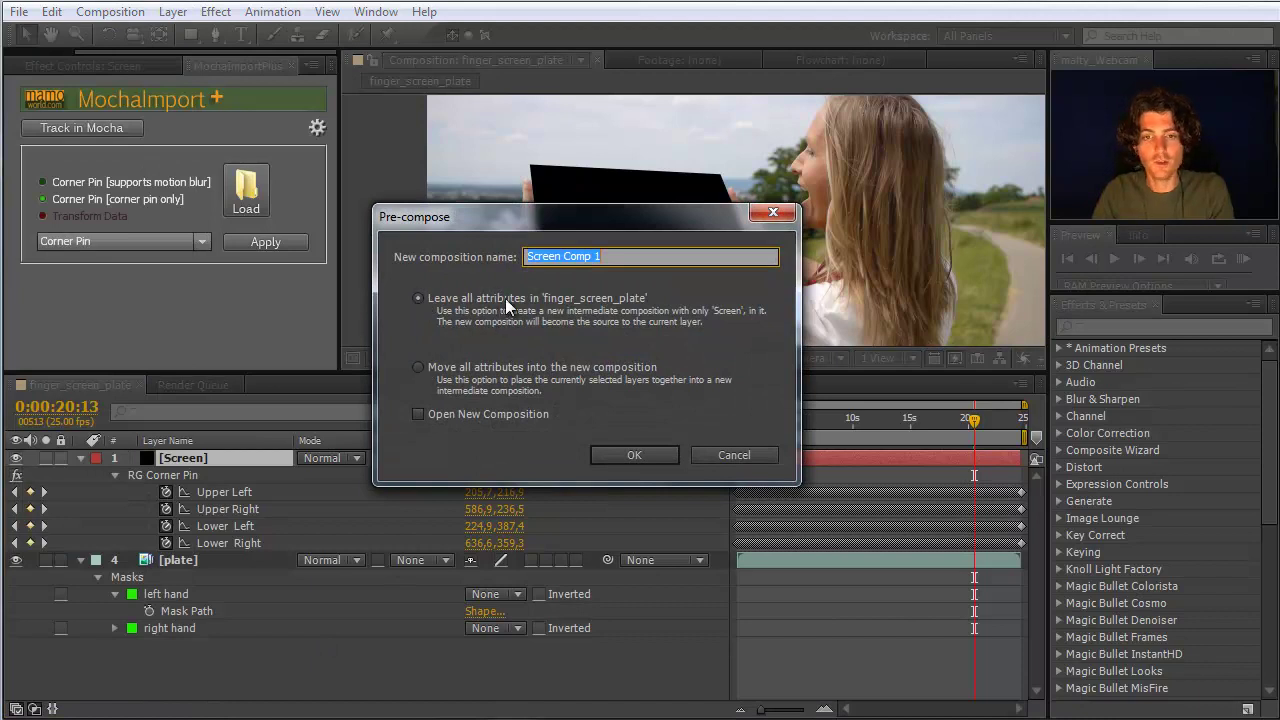
{"action": "left_click", "coordinate": [628, 454]}
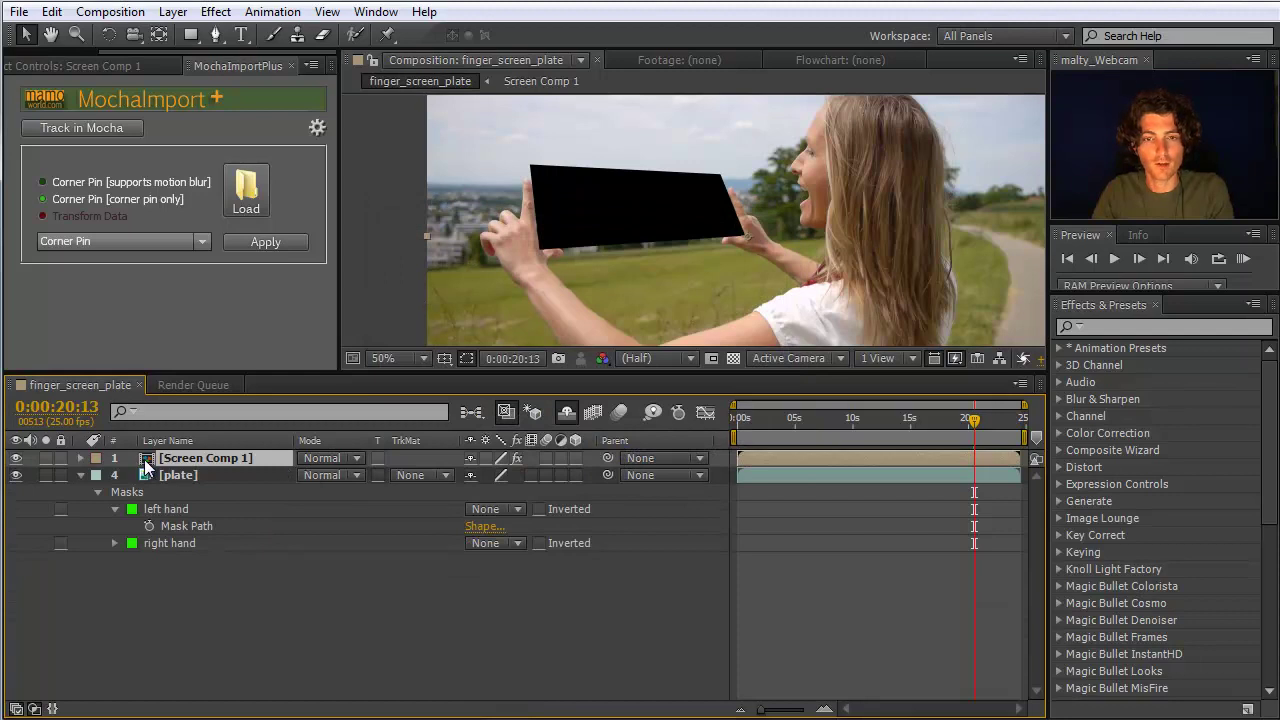
Open Screen Comp 1 and add skype.png from the project footage.
{"action": "double_click", "coordinate": [150, 459]}
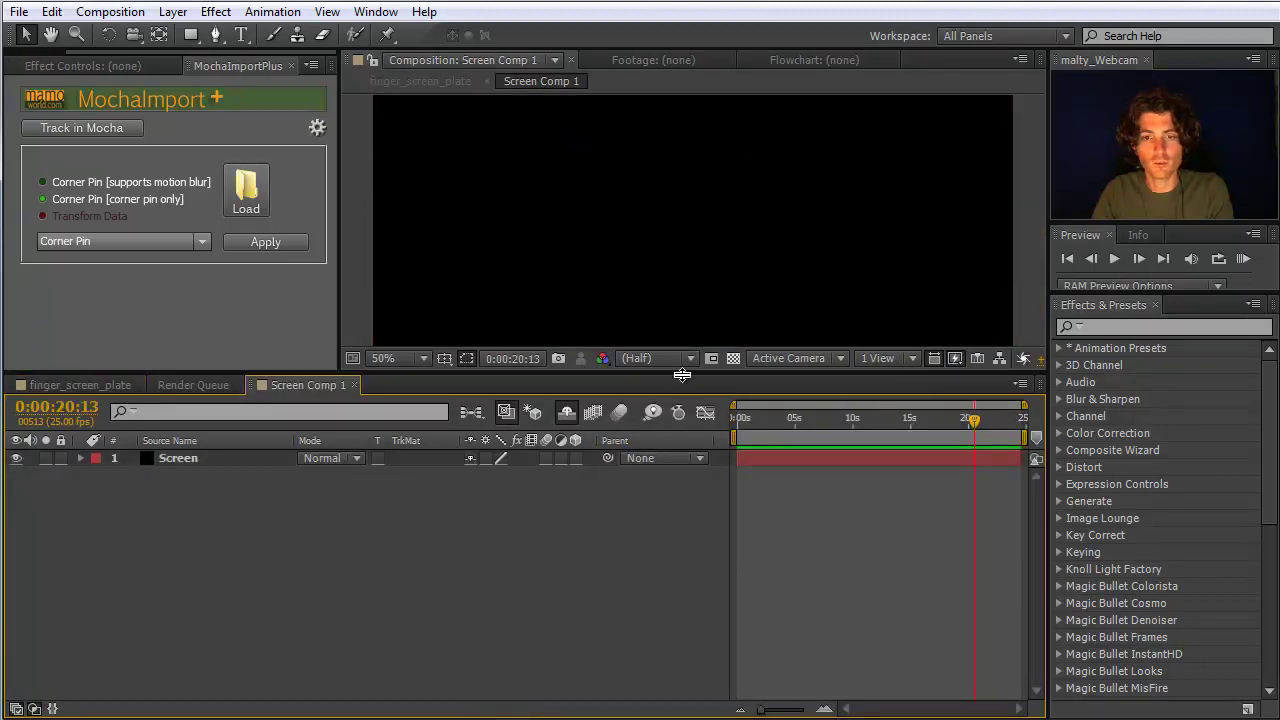
{"action": "left_click_drag", "start_coordinate": [680, 370], "coordinate": [683, 522]}
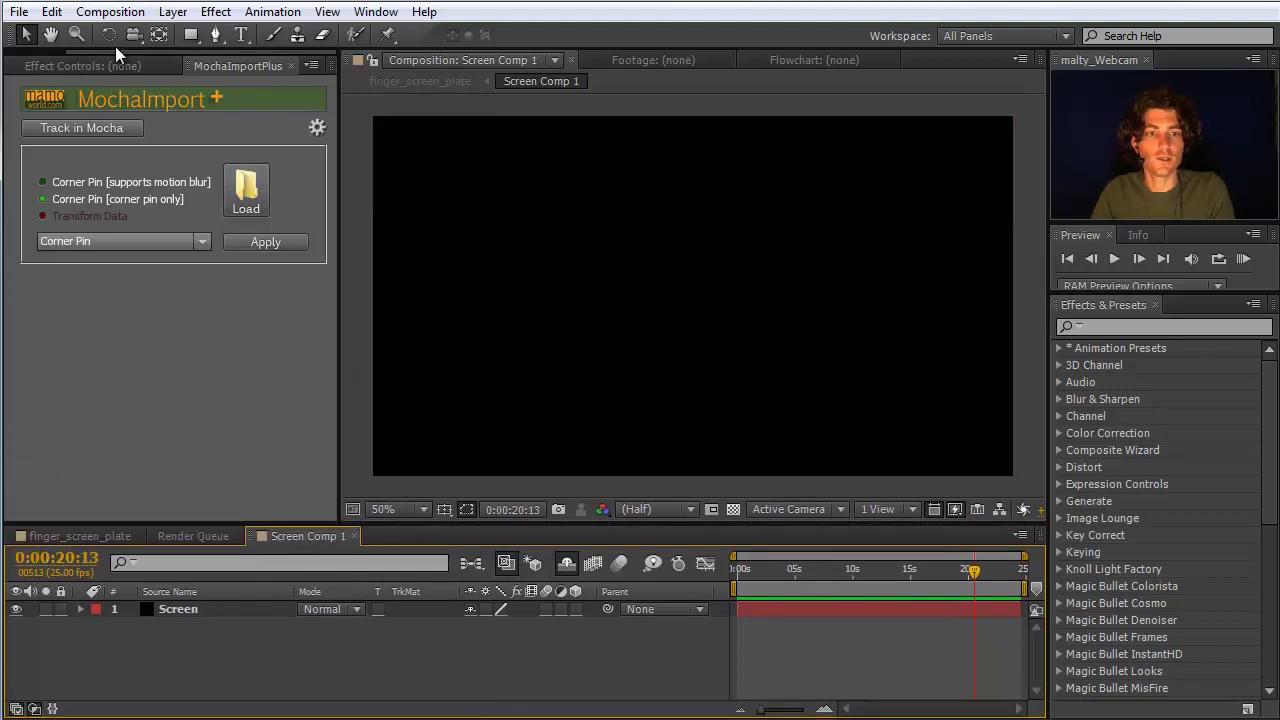
{"action": "left_click_drag", "start_coordinate": [117, 51], "coordinate": [57, 51]}
{"action": "left_click", "coordinate": [32, 65]}
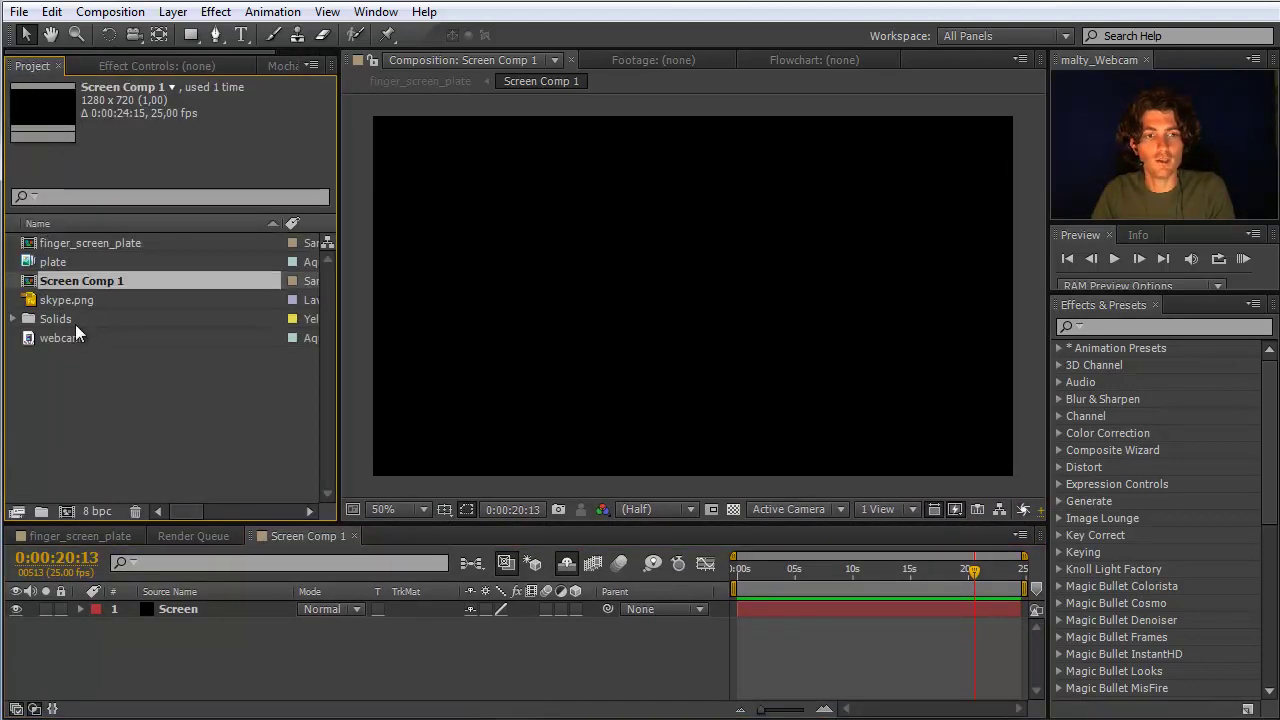
{"action": "left_click_drag", "start_coordinate": [48, 299], "coordinate": [186, 608]}
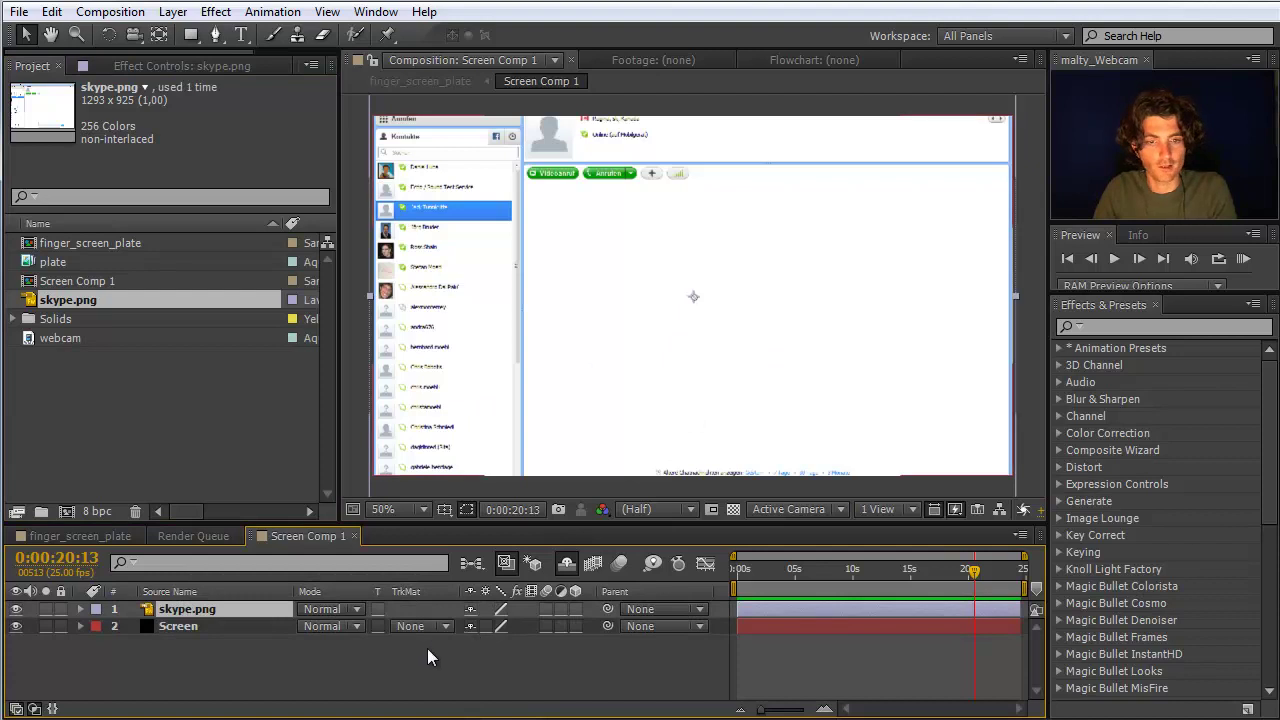
Scale, stretch and reposition skype.png to fit the composition frame.
{"action": "key", "text": "s"}
{"action": "left_click_drag", "start_coordinate": [524, 626], "coordinate": [517, 627]}
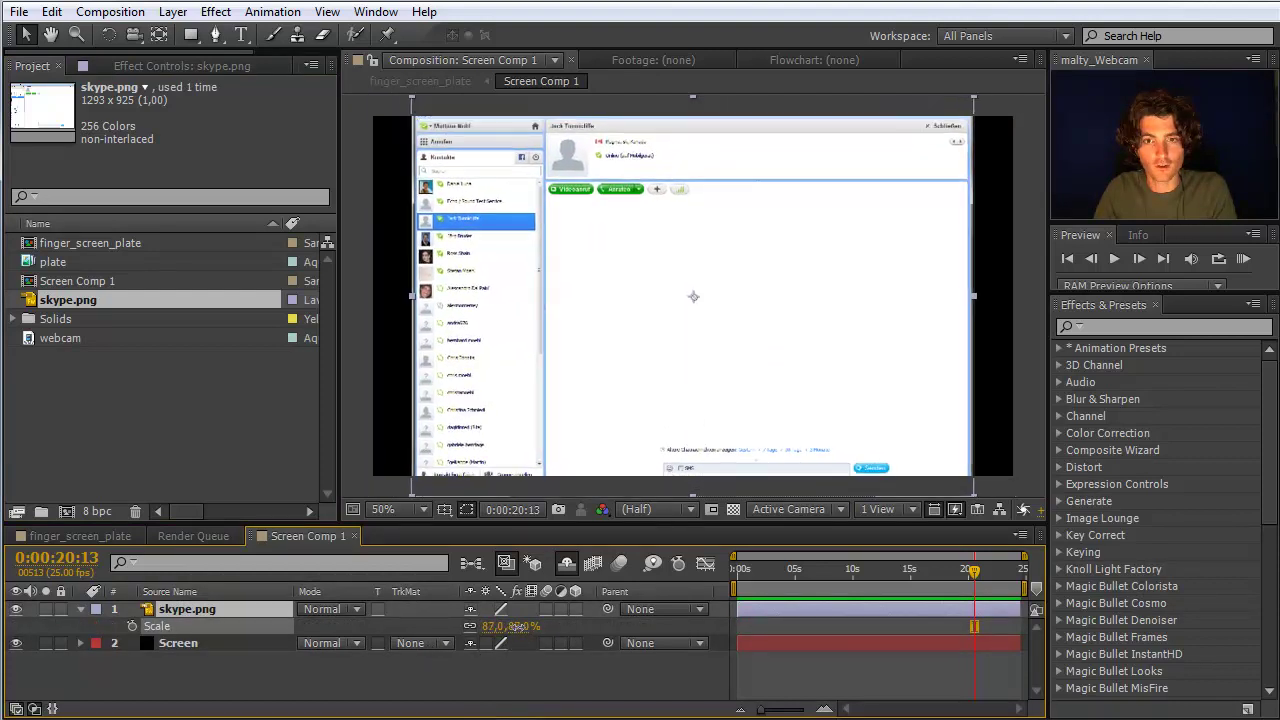
{"action": "left_click_drag", "start_coordinate": [580, 426], "coordinate": [586, 408]}
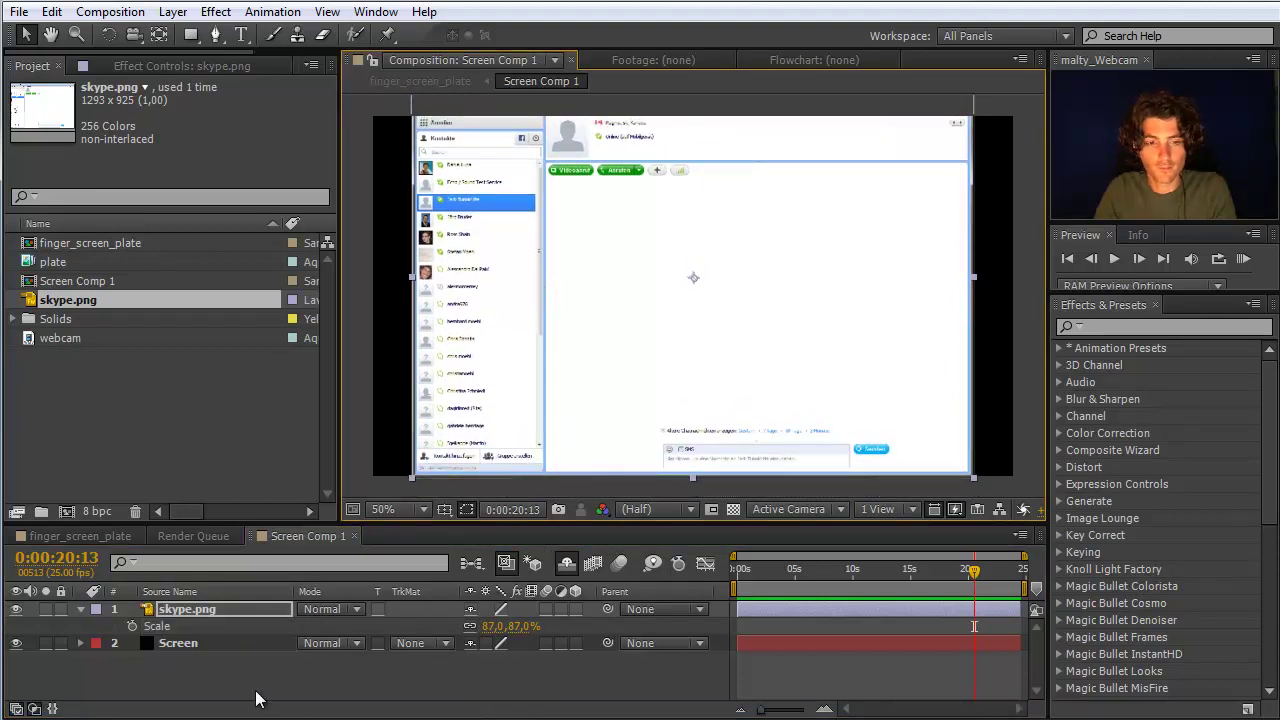
{"action": "left_click", "coordinate": [132, 624]}
{"action": "left_click", "coordinate": [145, 622]}
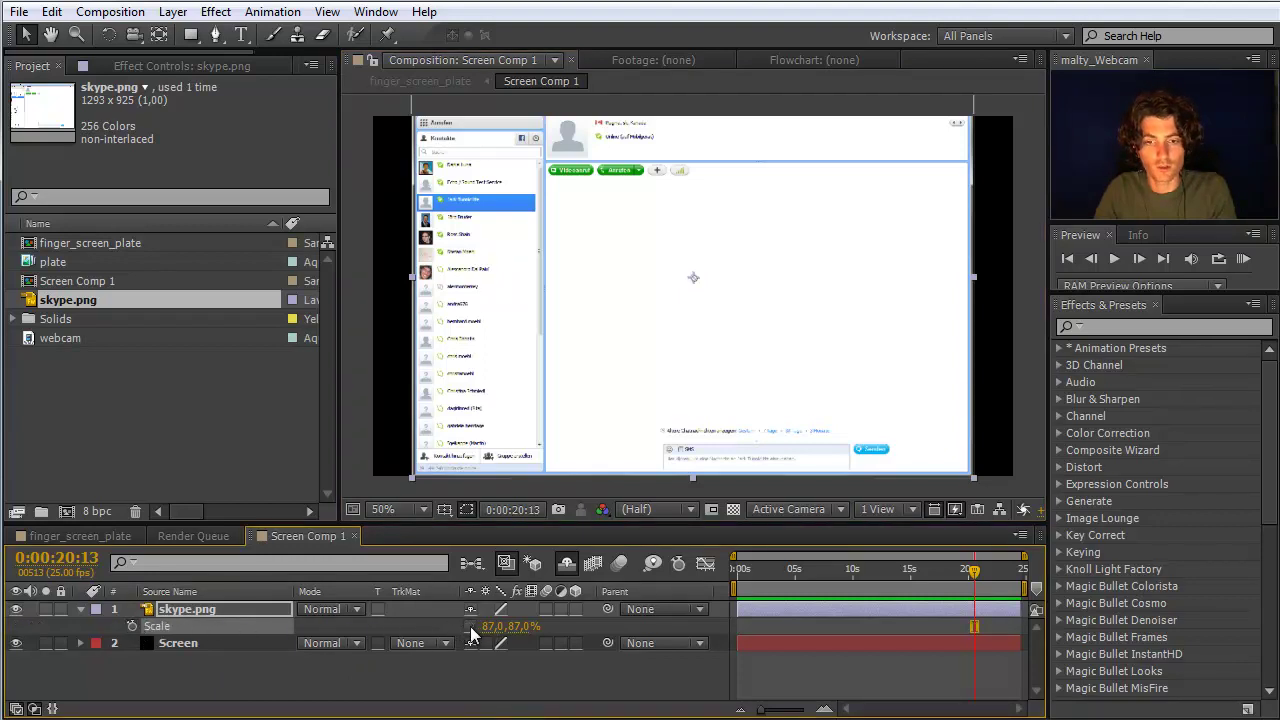
{"action": "left_click_drag", "start_coordinate": [494, 626], "coordinate": [503, 626]}
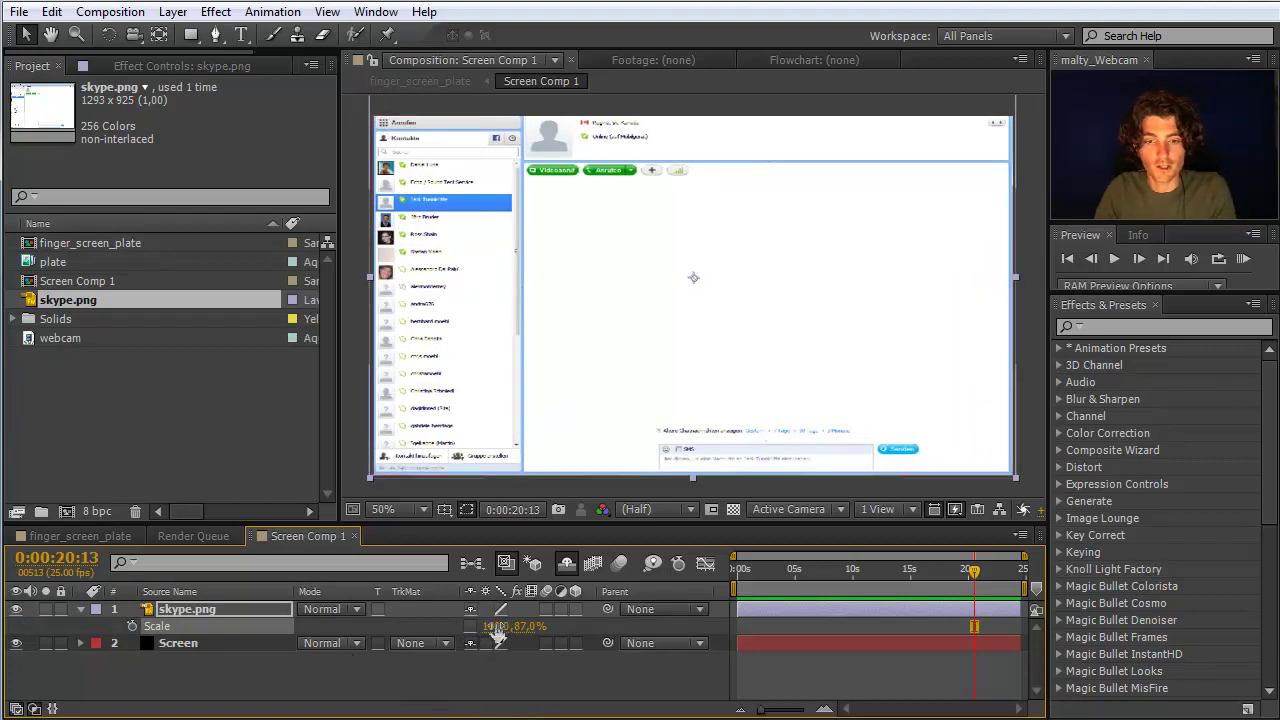
{"action": "left_click_drag", "start_coordinate": [492, 626], "coordinate": [516, 626]}
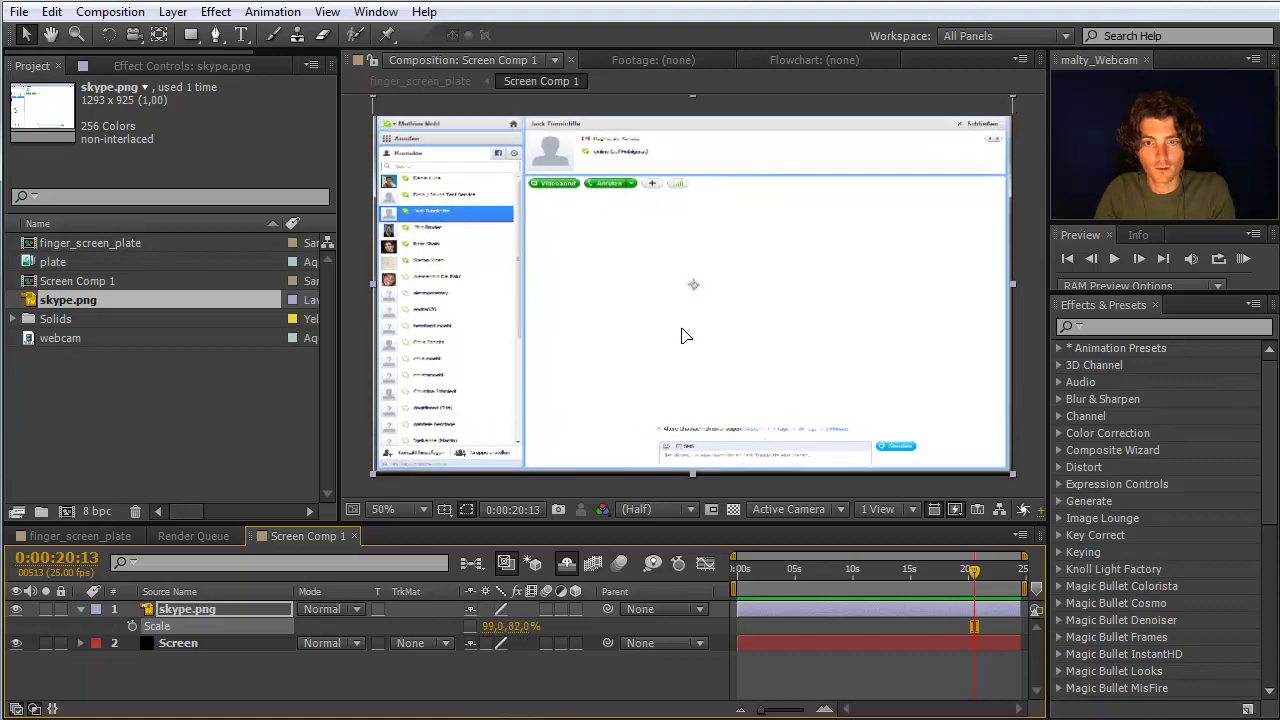
{"action": "left_click_drag", "start_coordinate": [681, 337], "coordinate": [684, 344]}
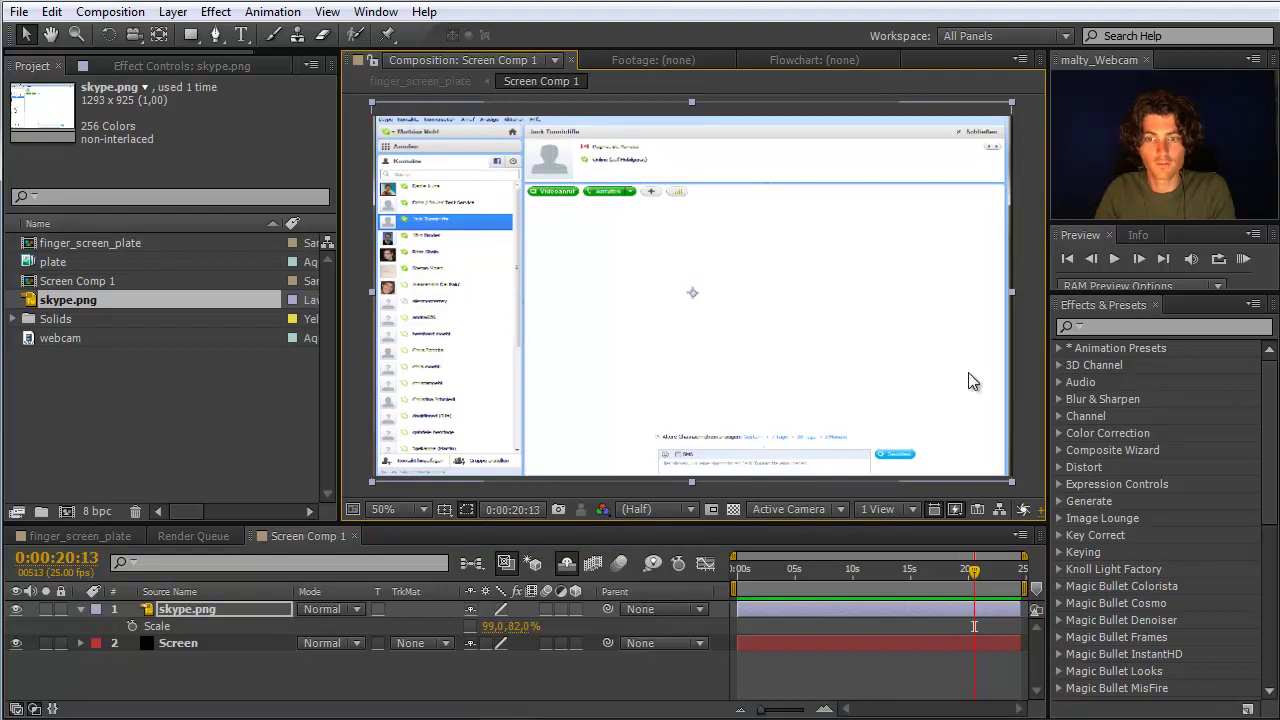
Add the webcam clip at 72% scale inside the Skype video area, then return to finger_screen_plate.
{"action": "left_click_drag", "start_coordinate": [38, 338], "coordinate": [152, 604]}
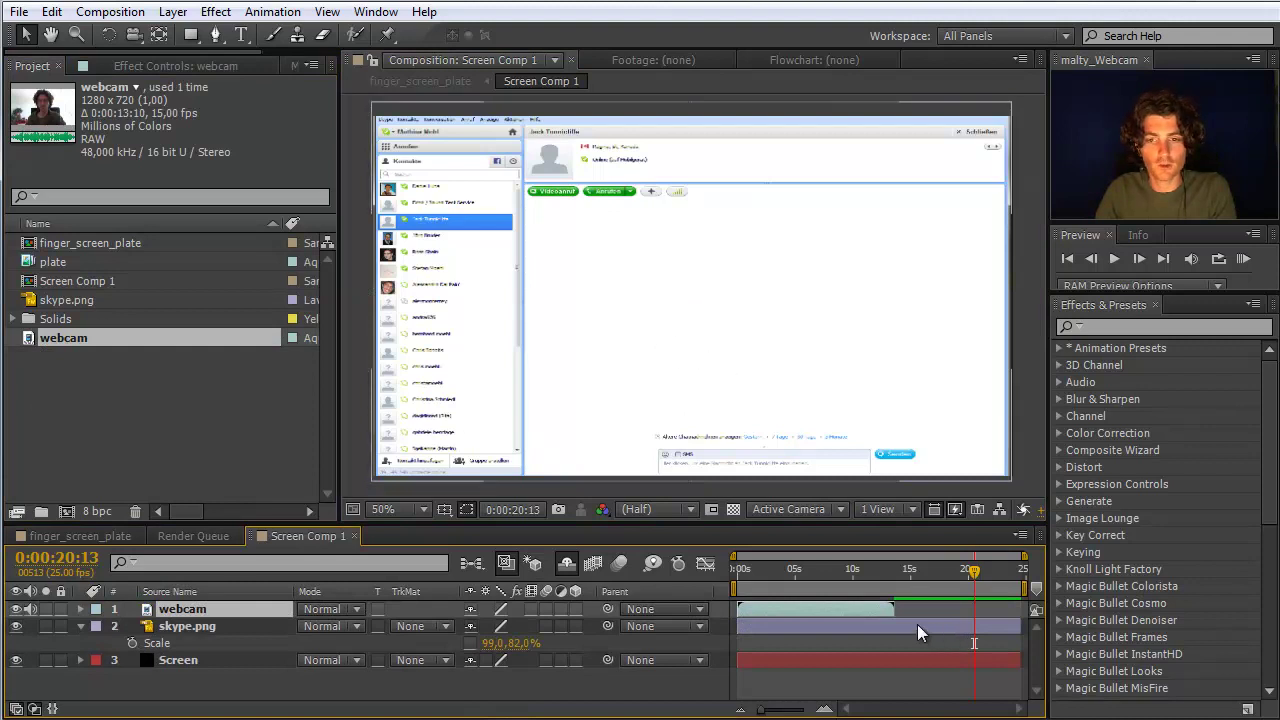
{"action": "left_click_drag", "start_coordinate": [844, 609], "coordinate": [966, 611]}
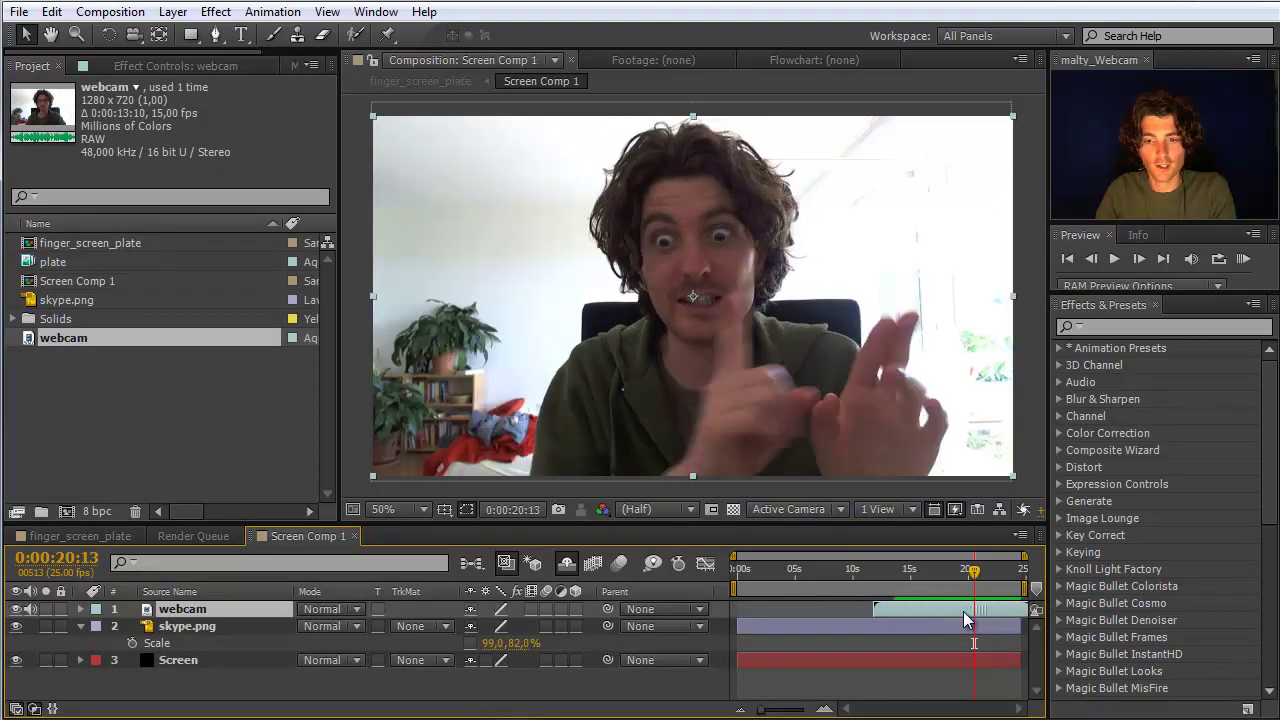
{"action": "key", "text": "s"}
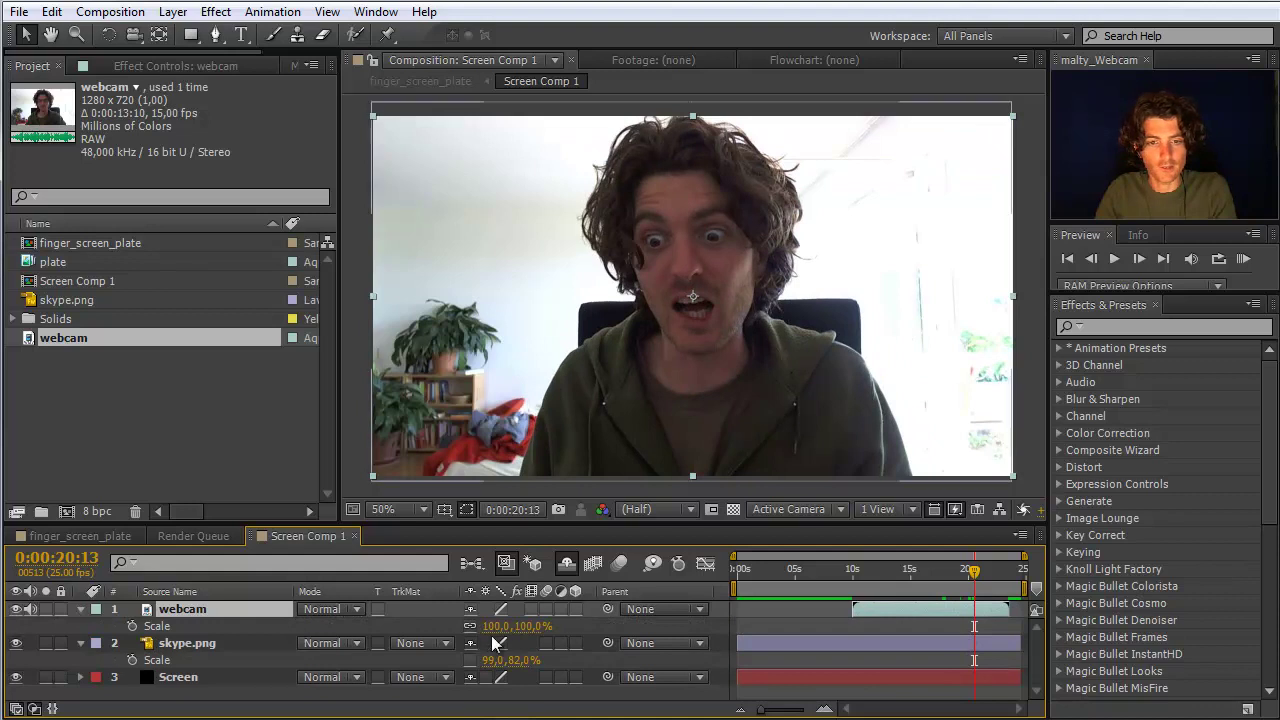
{"action": "left_click_drag", "start_coordinate": [523, 626], "coordinate": [506, 626]}
{"action": "left_click_drag", "start_coordinate": [849, 373], "coordinate": [905, 417]}
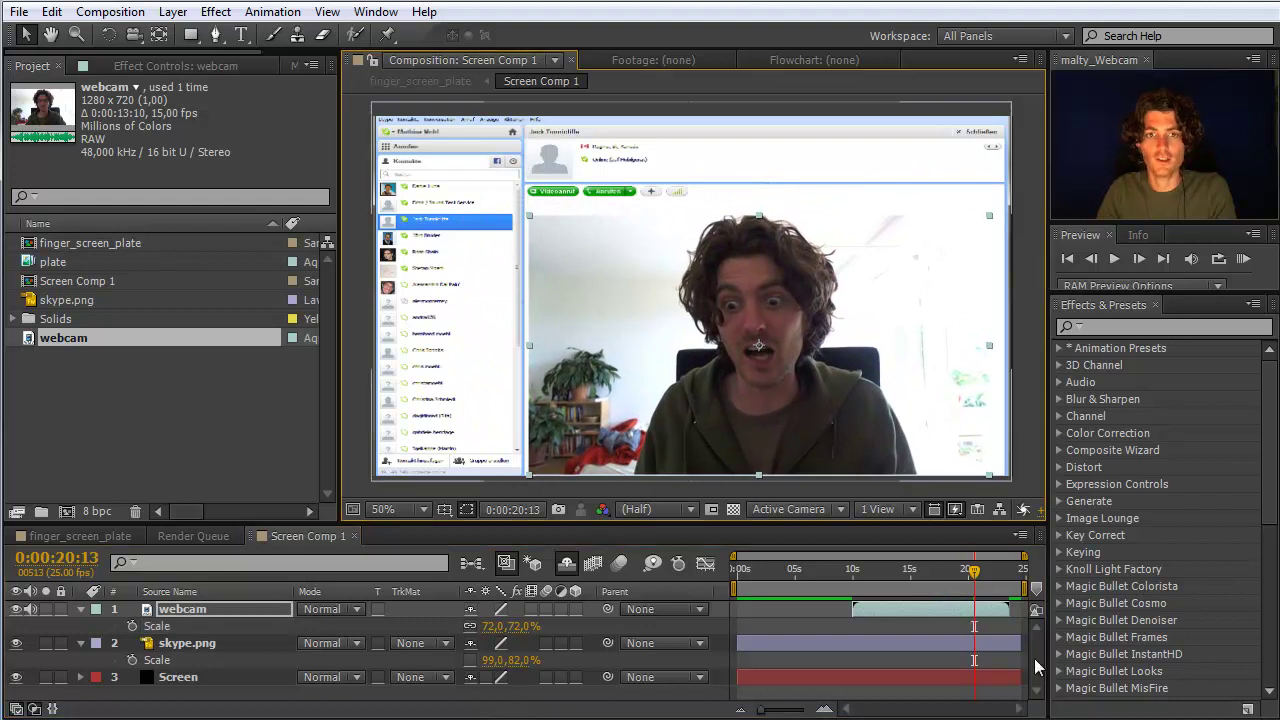
{"action": "left_click_drag", "start_coordinate": [973, 571], "coordinate": [987, 567]}
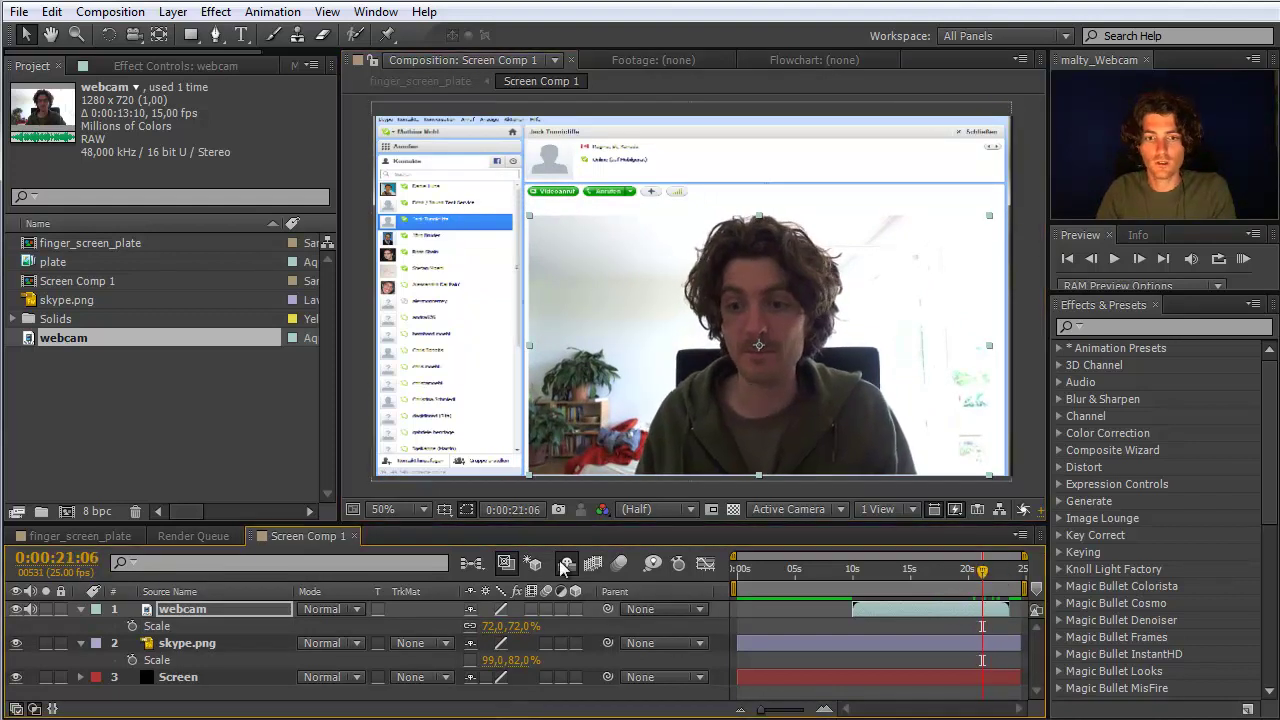
{"action": "left_click", "coordinate": [78, 534]}
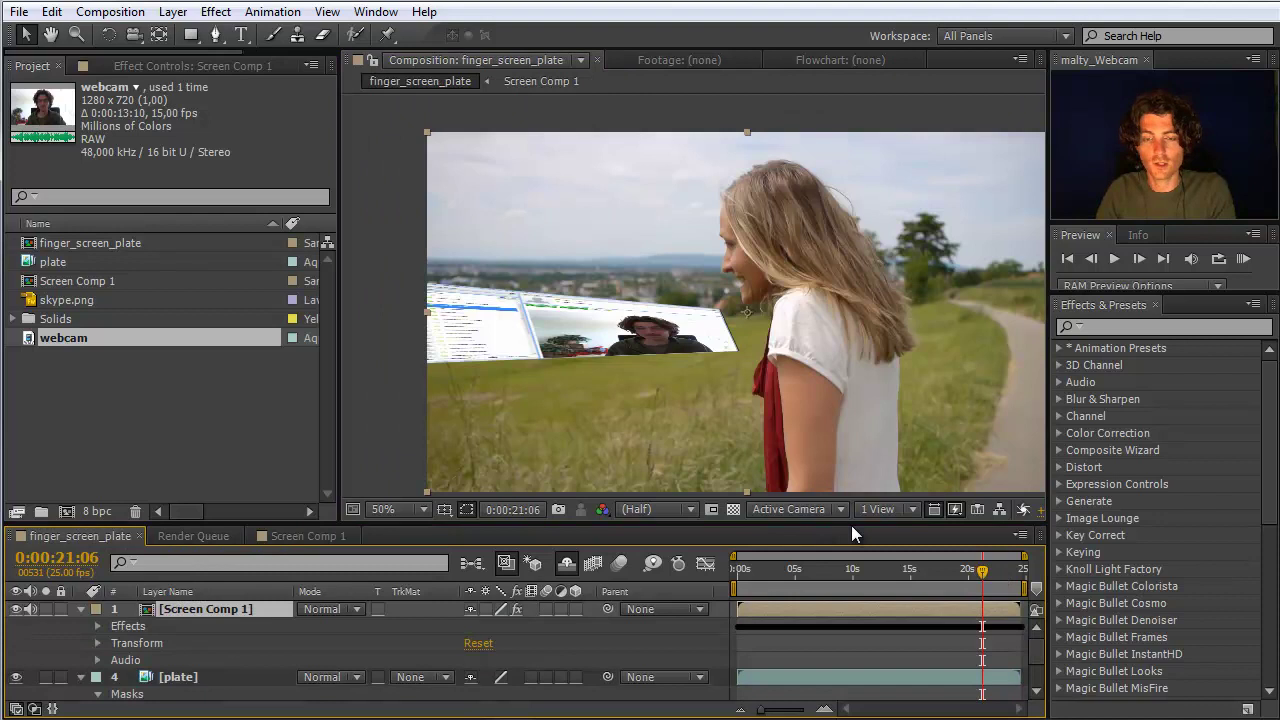
Trim Screen Comp 1's in point to about 0:00:09 so the screen appears mid-shot.
{"action": "mouse_move", "coordinate": [980, 575]}
{"action": "left_mouse_down"}
{"action": "mouse_move", "coordinate": [952, 573]}
{"action": "mouse_move", "coordinate": [986, 572]}
{"action": "mouse_move", "coordinate": [976, 568]}
{"action": "left_mouse_up"}
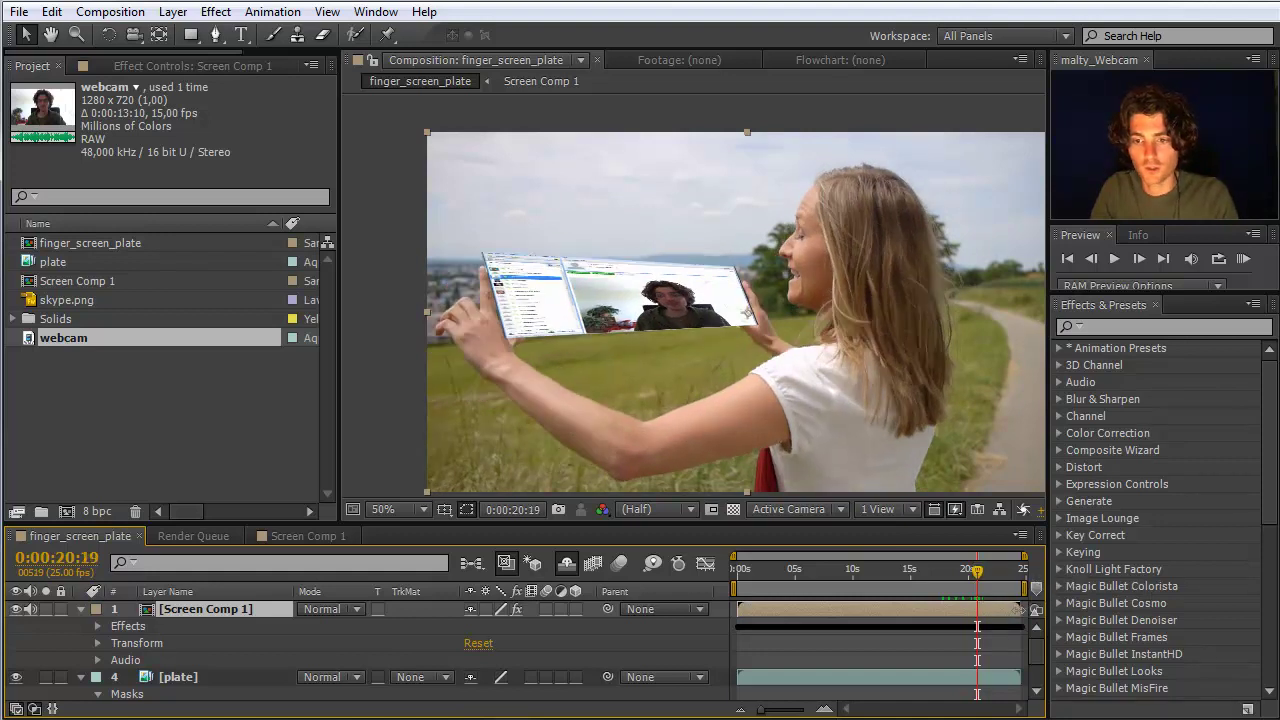
{"action": "key", "text": "Page_Up"}
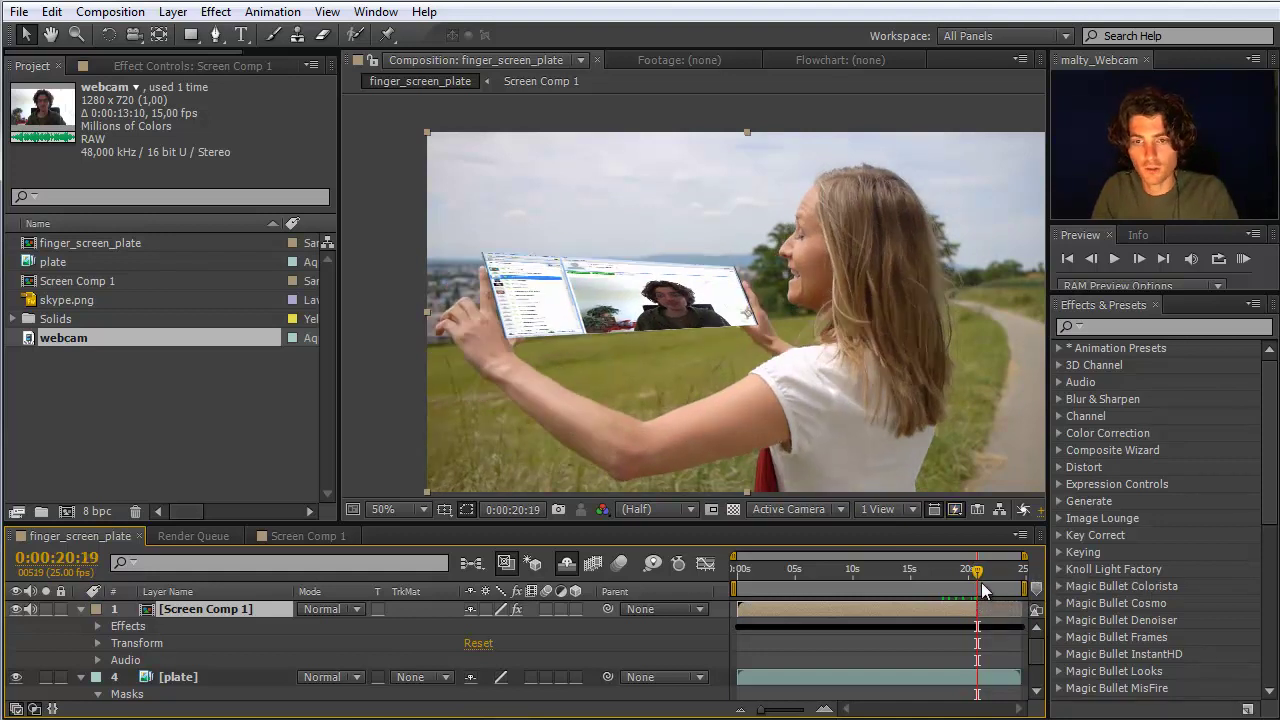
{"action": "left_click_drag", "start_coordinate": [978, 570], "coordinate": [850, 578]}
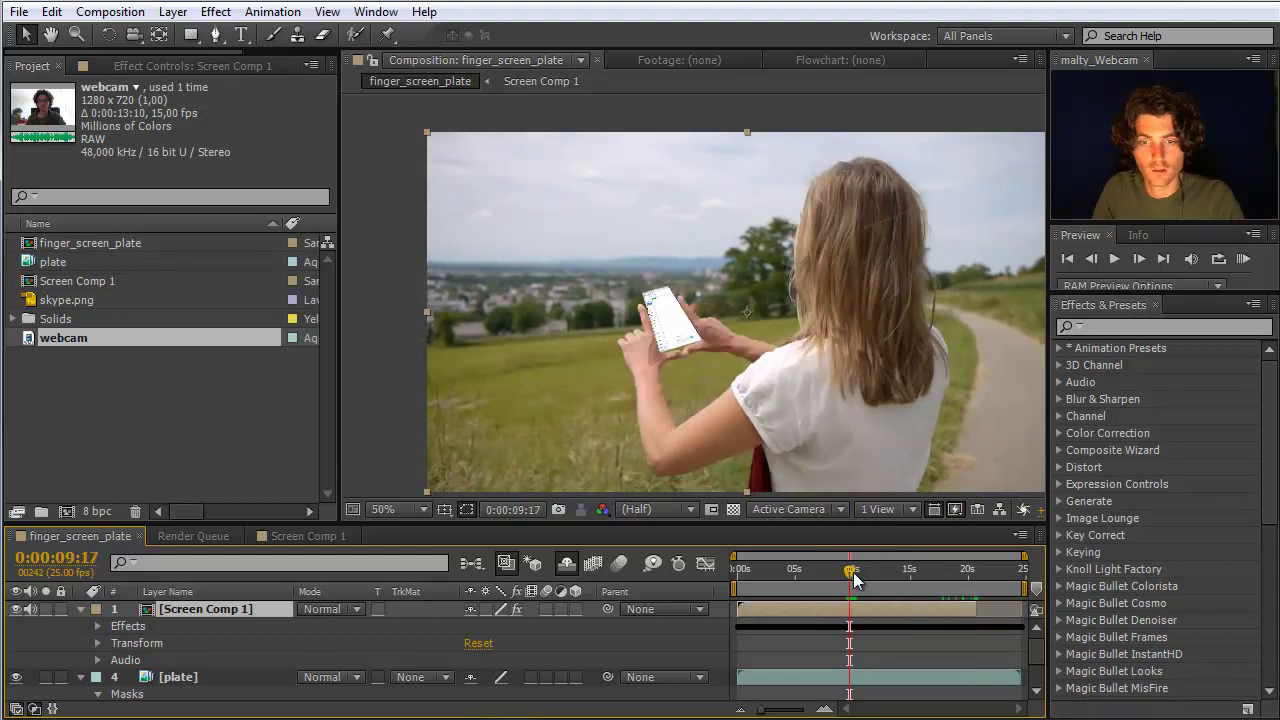
{"action": "left_click_drag", "start_coordinate": [739, 606], "coordinate": [900, 574]}
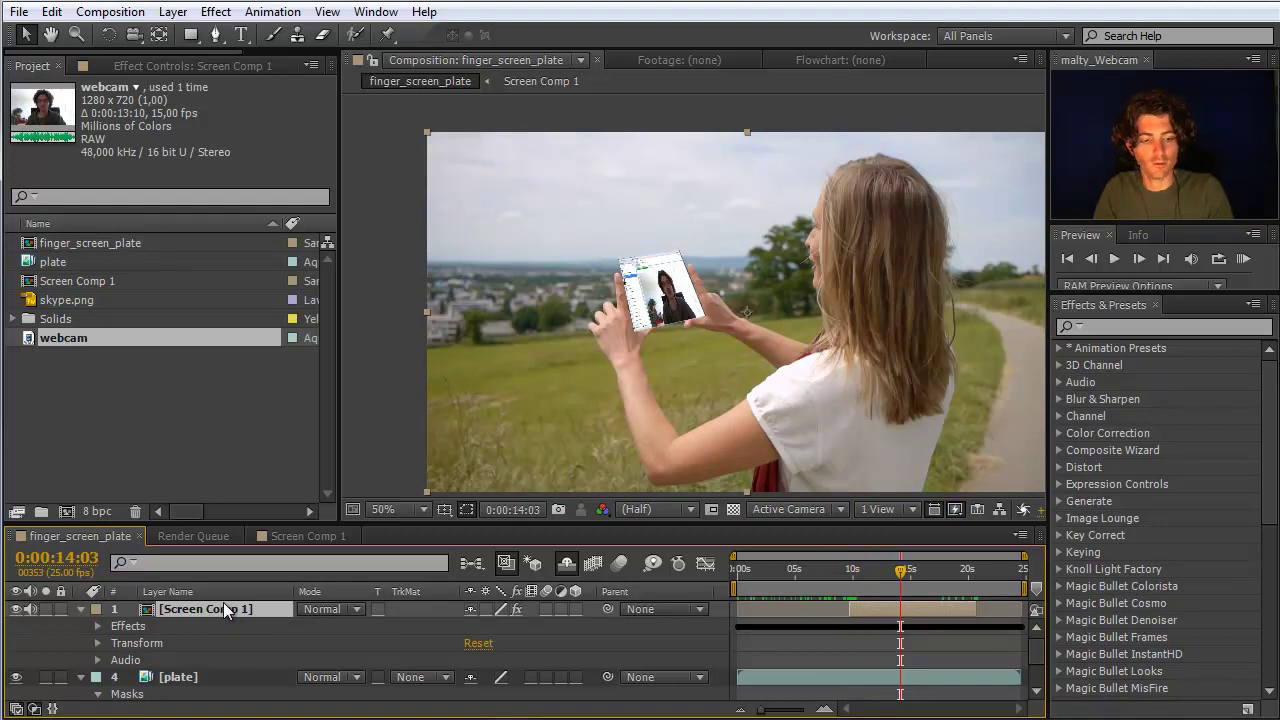
Lower Screen Comp 1's opacity to 64%, check the see-through screen, and collapse the plate's masks.
{"action": "key", "text": "t"}
{"action": "left_click_drag", "start_coordinate": [480, 628], "coordinate": [438, 626]}
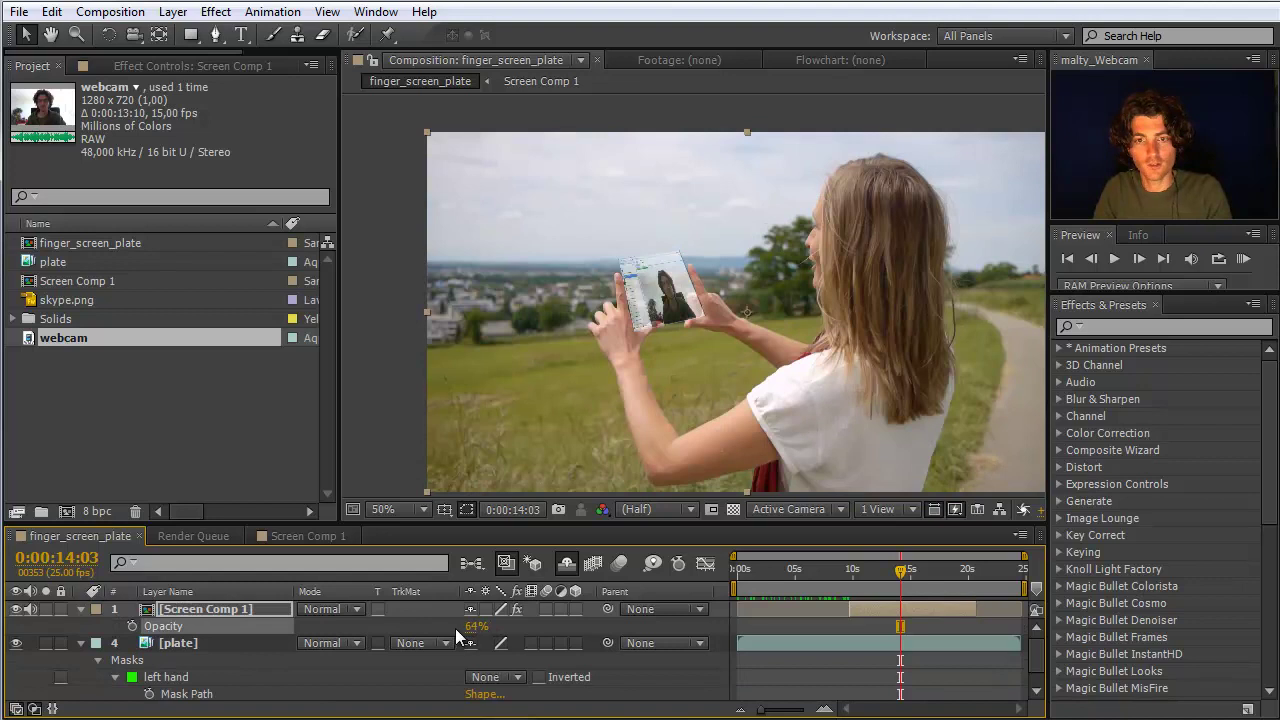
{"action": "left_click_drag", "start_coordinate": [896, 576], "coordinate": [918, 578]}
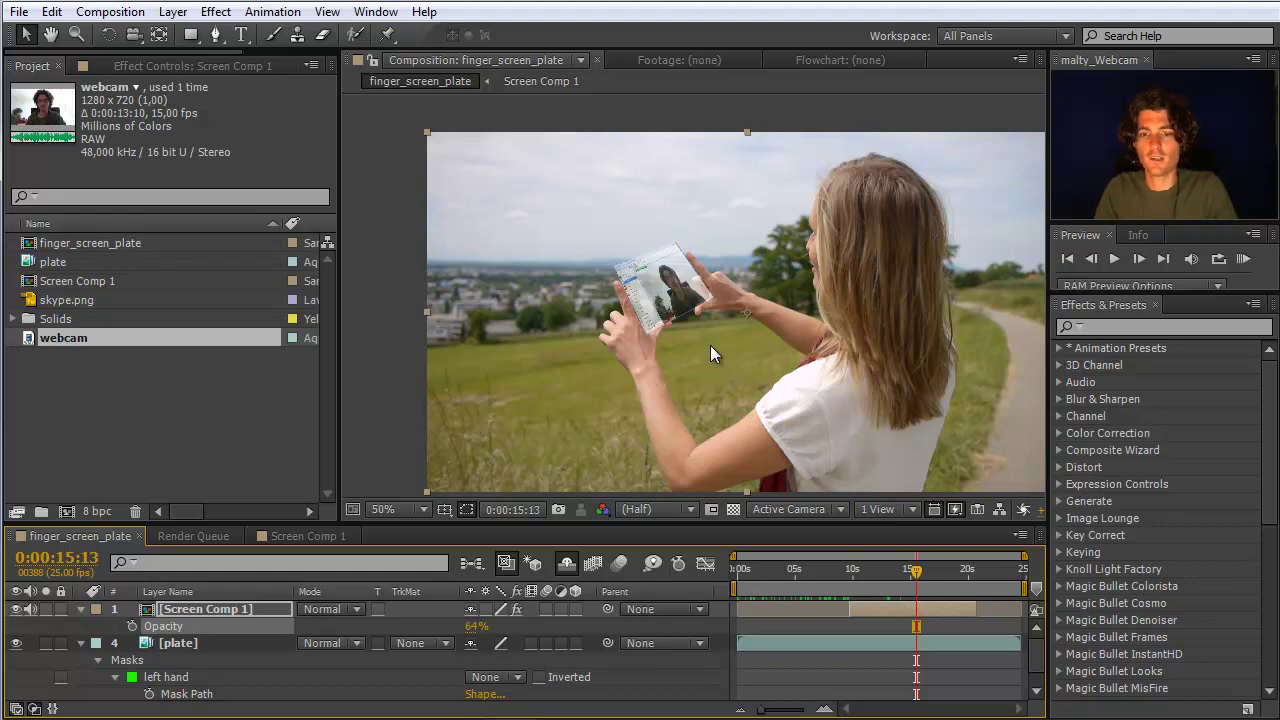
{"action": "scroll", "coordinate": [667, 322], "scroll_direction": "up", "scroll_amount": 2}
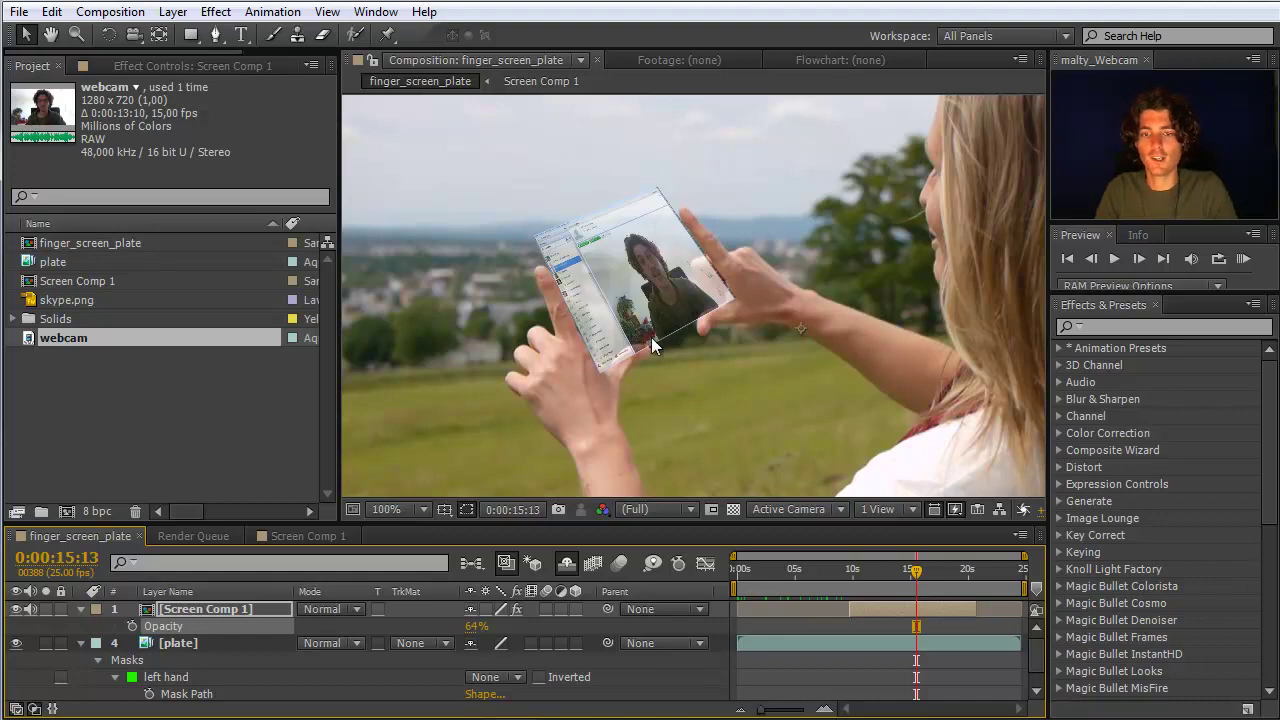
{"action": "scroll", "coordinate": [651, 335], "scroll_direction": "up", "scroll_amount": 1}
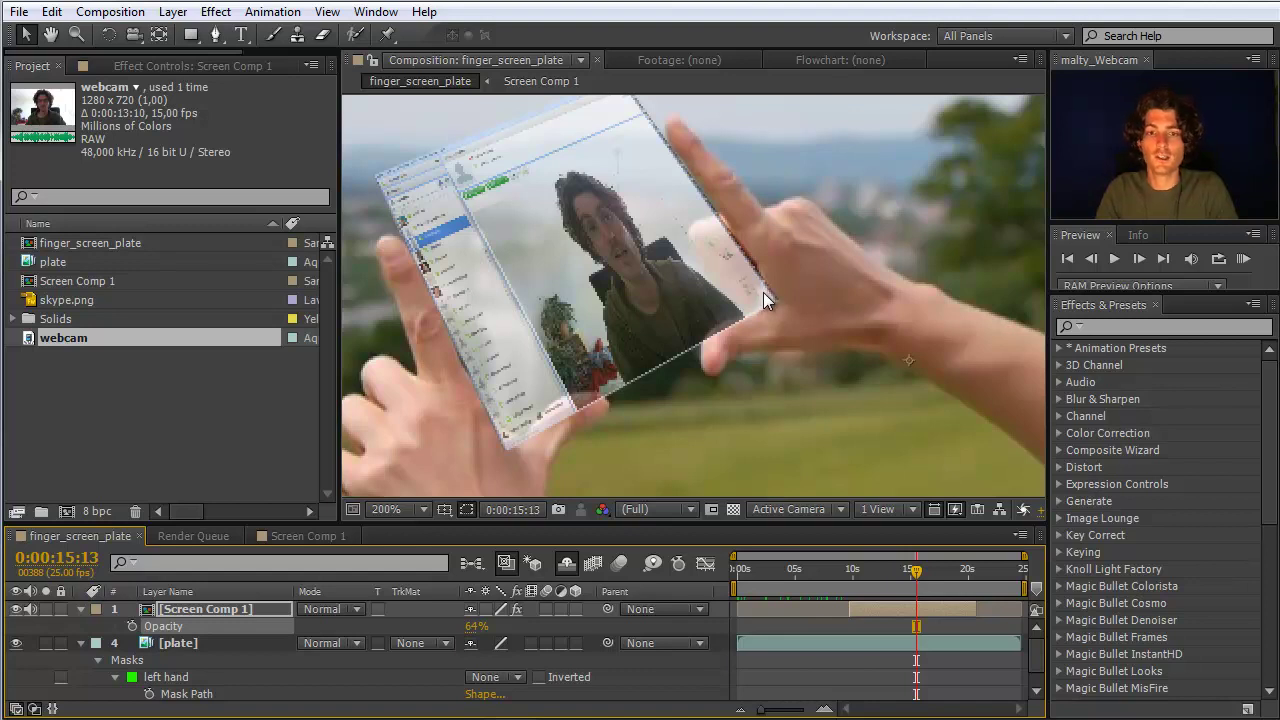
{"action": "left_click", "coordinate": [80, 643]}
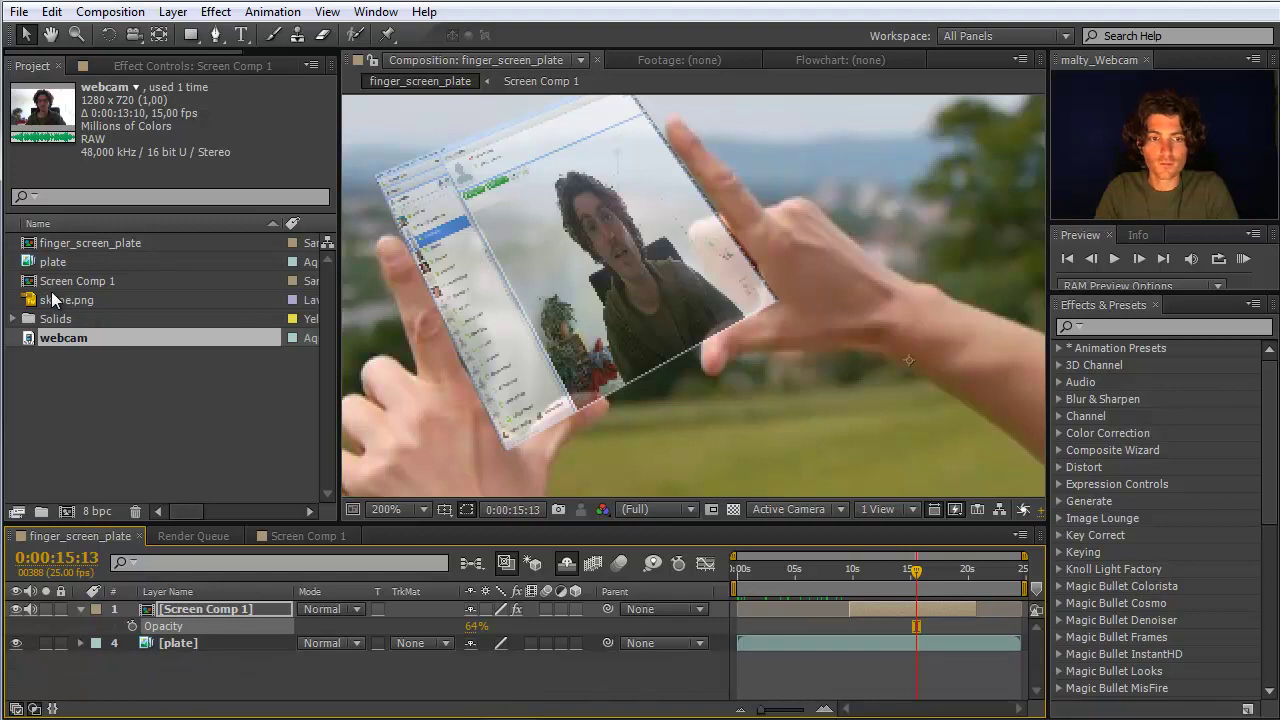
Add the plate footage as a new top layer and rename it 'fingers'.
{"action": "left_click", "coordinate": [43, 261]}
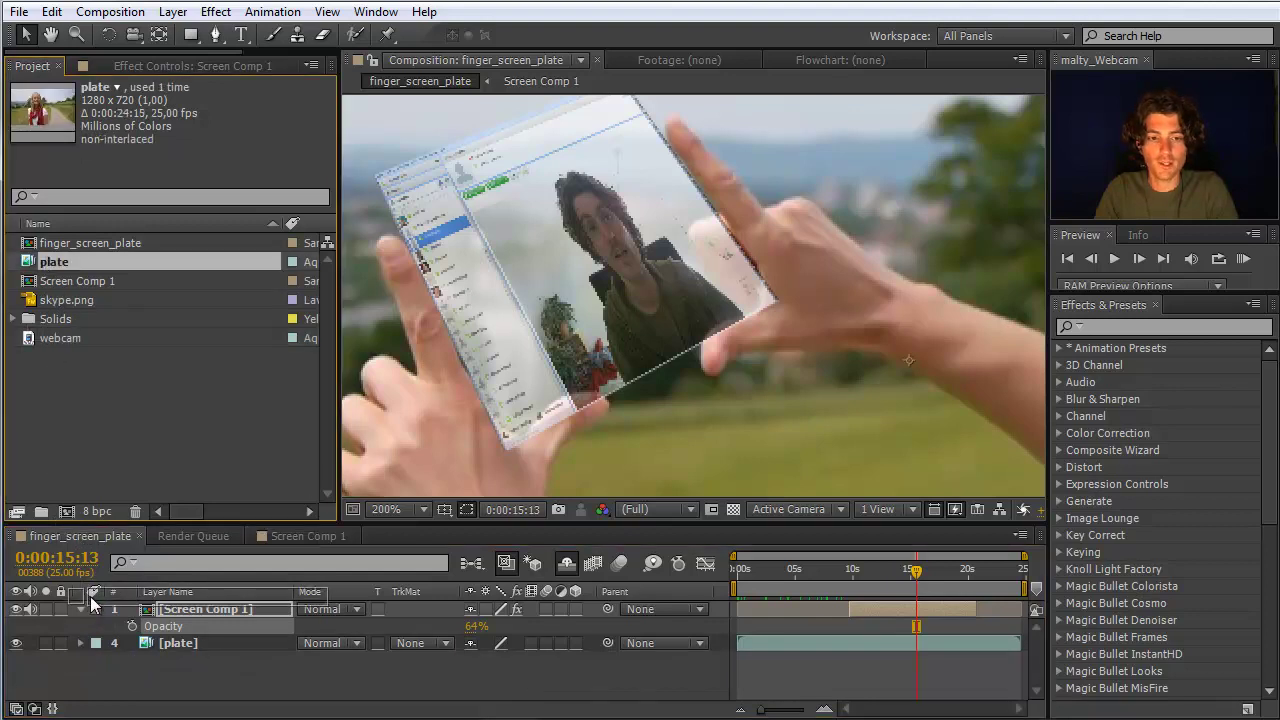
{"action": "key", "text": "ctrl+slash"}
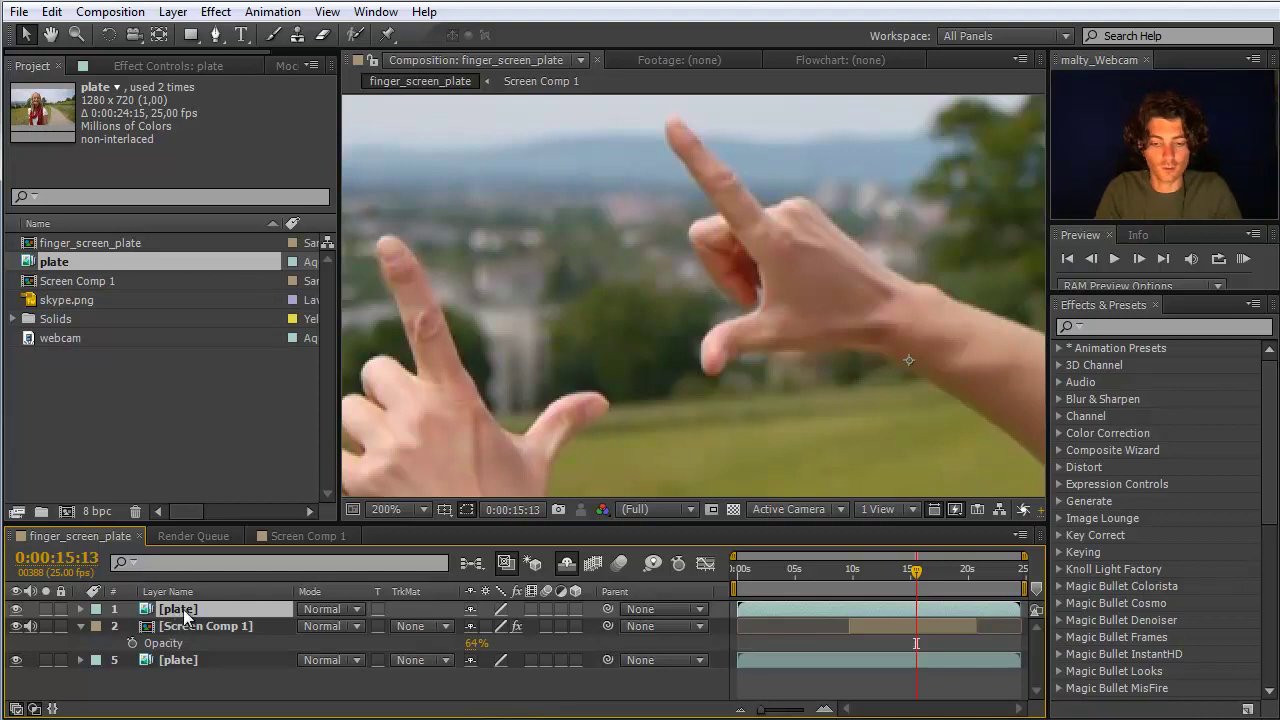
{"action": "key", "text": "Return"}
{"action": "type", "text": "finger"}
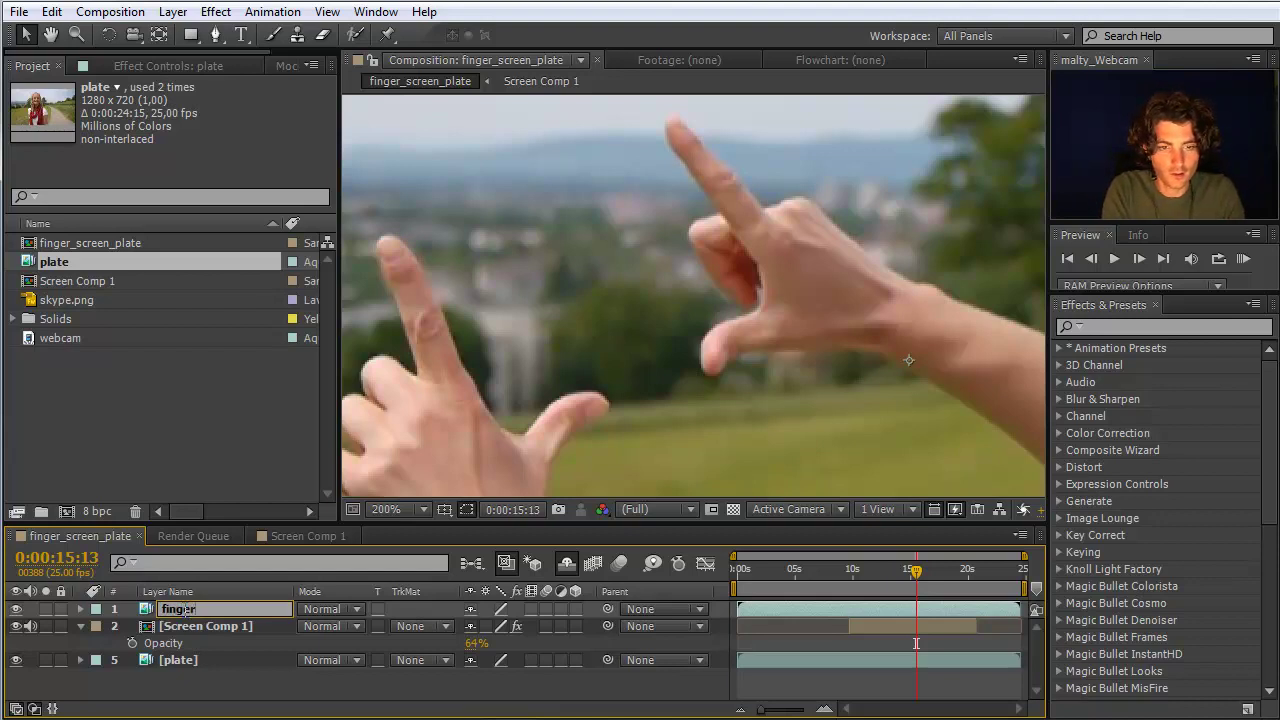
{"action": "type", "text": "s"}
{"action": "key", "text": "Return"}
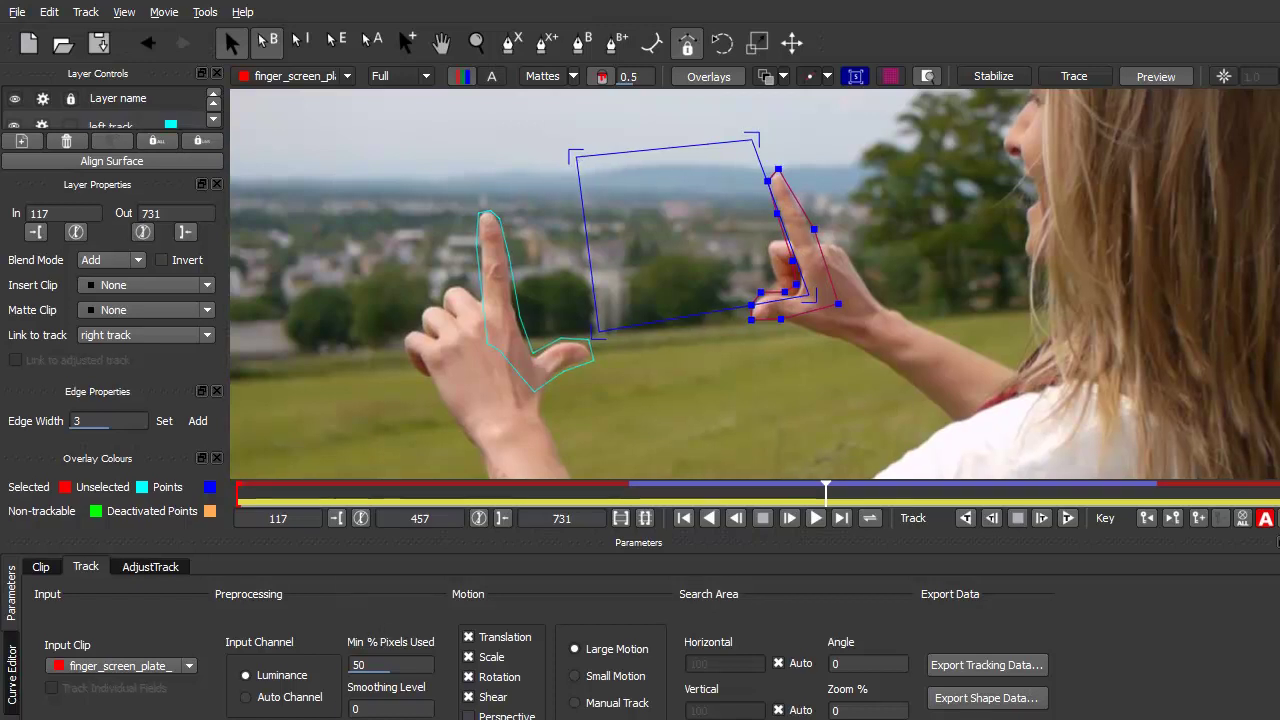
Enlarge the footage view, choose the X-Spline tool, and hide both track layers' shapes.
{"action": "left_click", "coordinate": [720, 540]}
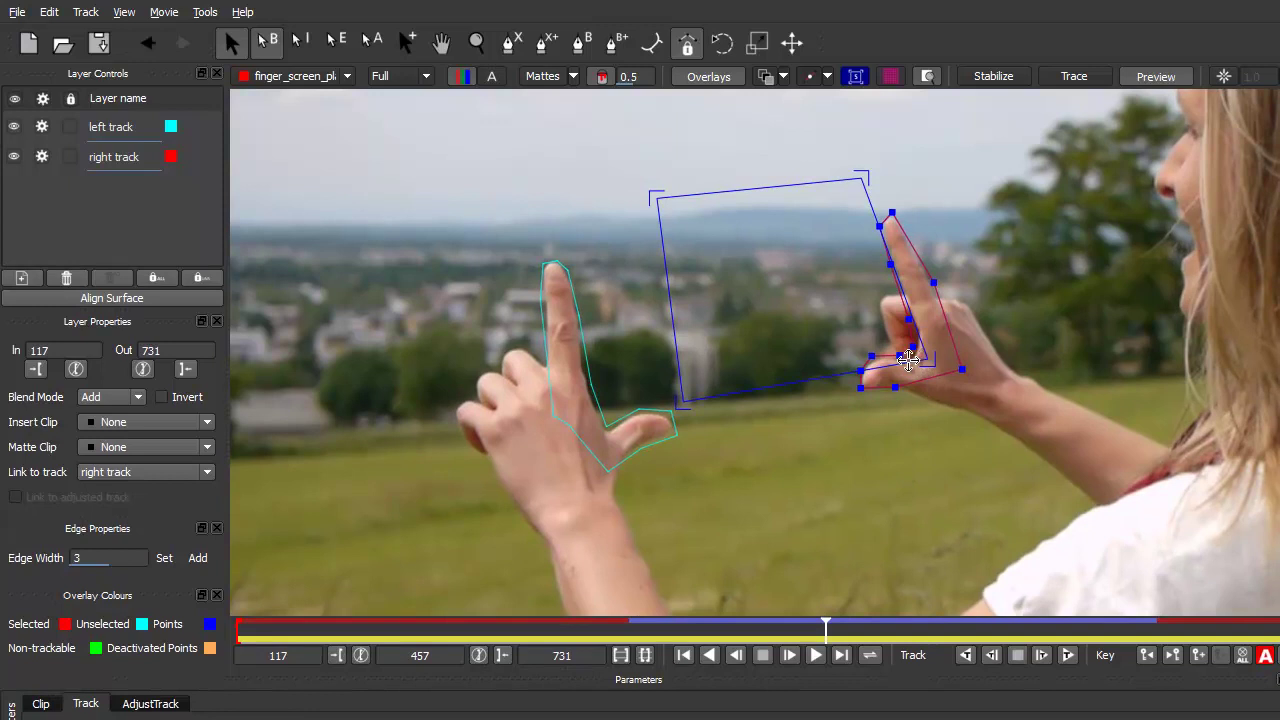
{"action": "left_click", "coordinate": [510, 45]}
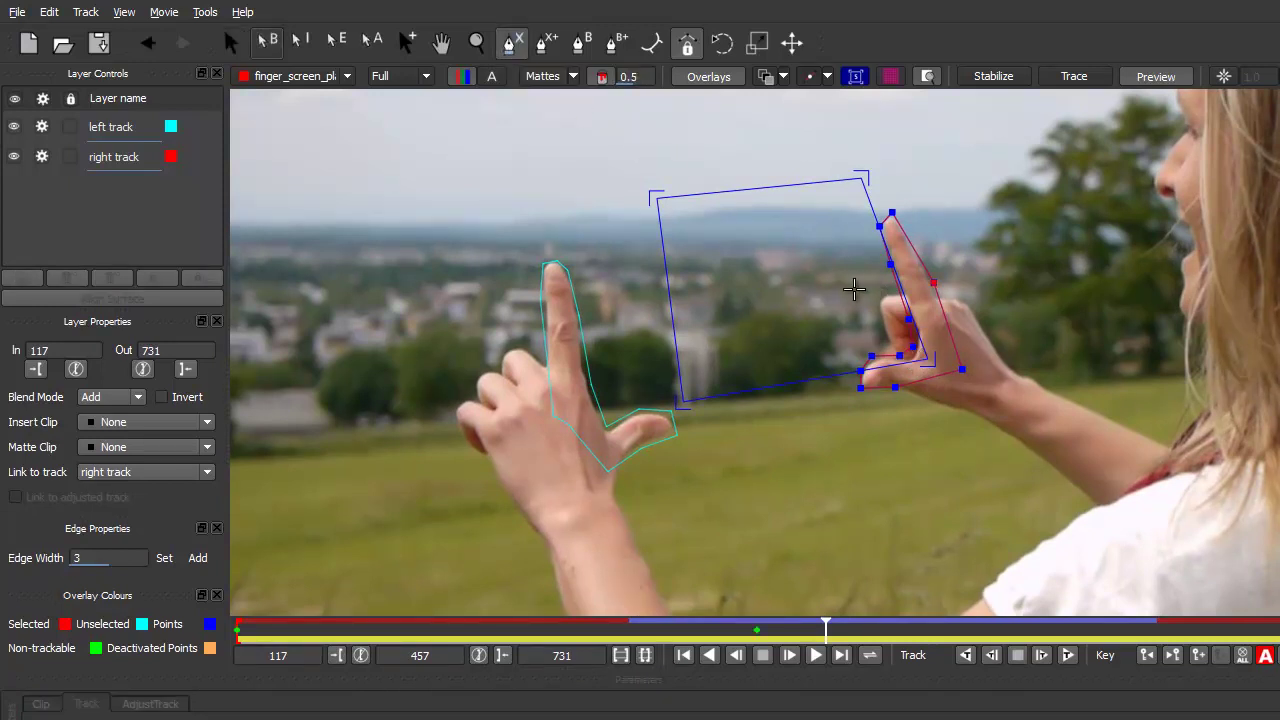
{"action": "left_click", "coordinate": [14, 127]}
{"action": "left_click", "coordinate": [42, 127]}
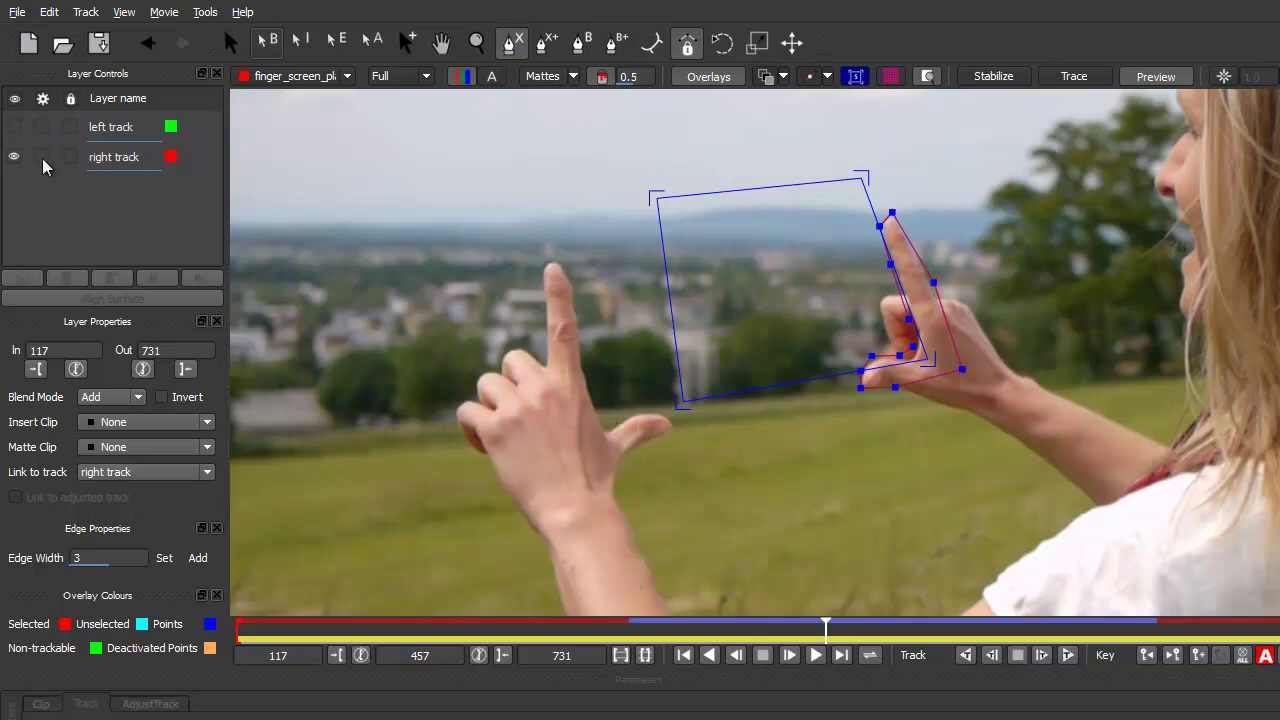
{"action": "left_click", "coordinate": [14, 157]}
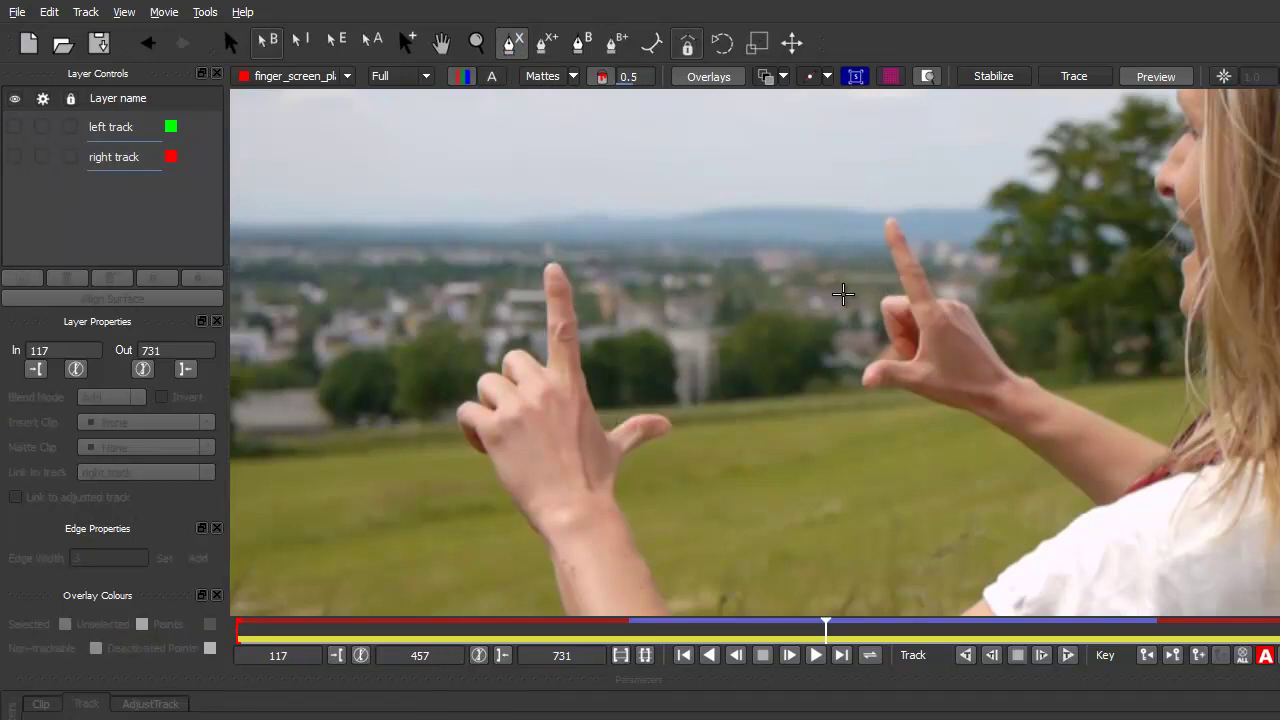
Zoom in on the right hand and place the first spline point at the fingertip.
{"action": "key", "text": "z"}
{"action": "left_click_drag", "start_coordinate": [908, 300], "coordinate": [884, 11]}
{"action": "key", "text": "ctrl+l"}
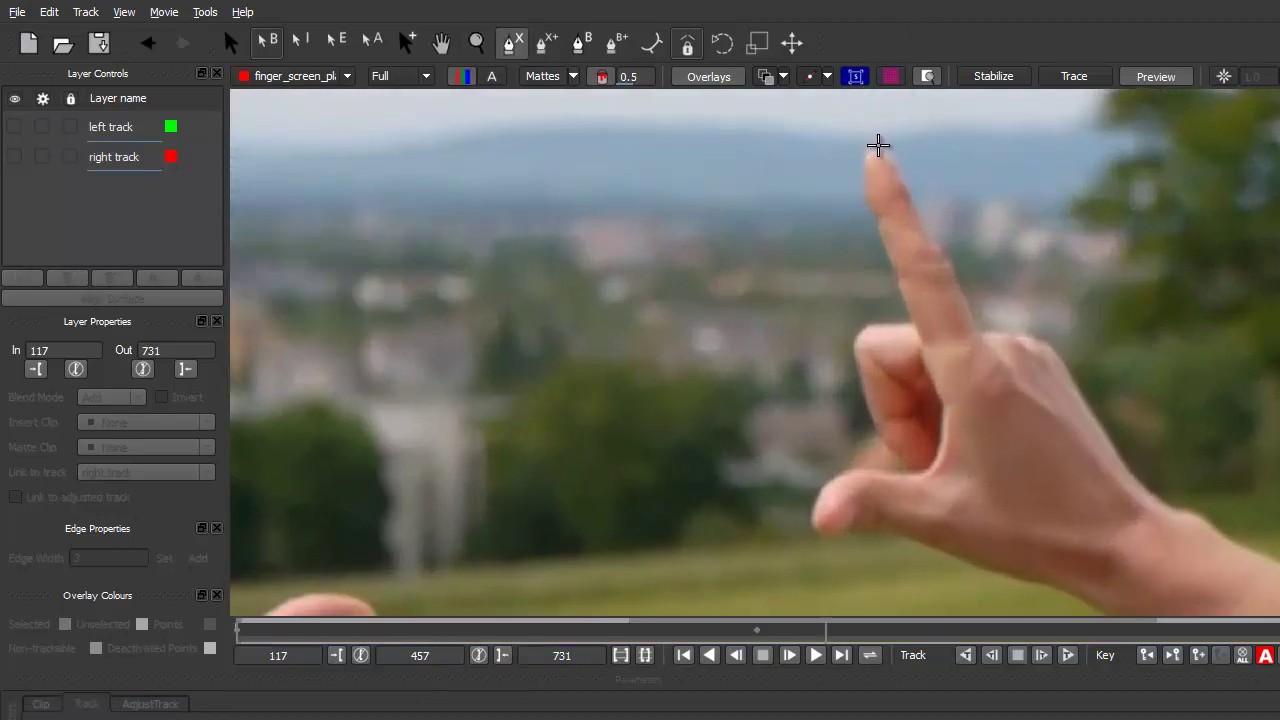
{"action": "left_click", "coordinate": [879, 147]}
Place spline points down the right index finger's edge and around its base.
{"action": "left_click", "coordinate": [862, 157]}
{"action": "left_click", "coordinate": [865, 208]}
{"action": "left_click", "coordinate": [882, 249]}
{"action": "left_click", "coordinate": [913, 330]}
{"action": "left_click", "coordinate": [943, 431]}
{"action": "left_click", "coordinate": [936, 396]}
{"action": "left_click", "coordinate": [940, 484]}
{"action": "left_click", "coordinate": [937, 453]}
{"action": "left_click", "coordinate": [919, 472]}
{"action": "left_click", "coordinate": [877, 467]}
{"action": "left_click", "coordinate": [879, 430]}
Outline the knuckle and hand edge, close the shape, and hide its transform box.
{"action": "left_click", "coordinate": [848, 466]}
{"action": "left_click", "coordinate": [825, 485]}
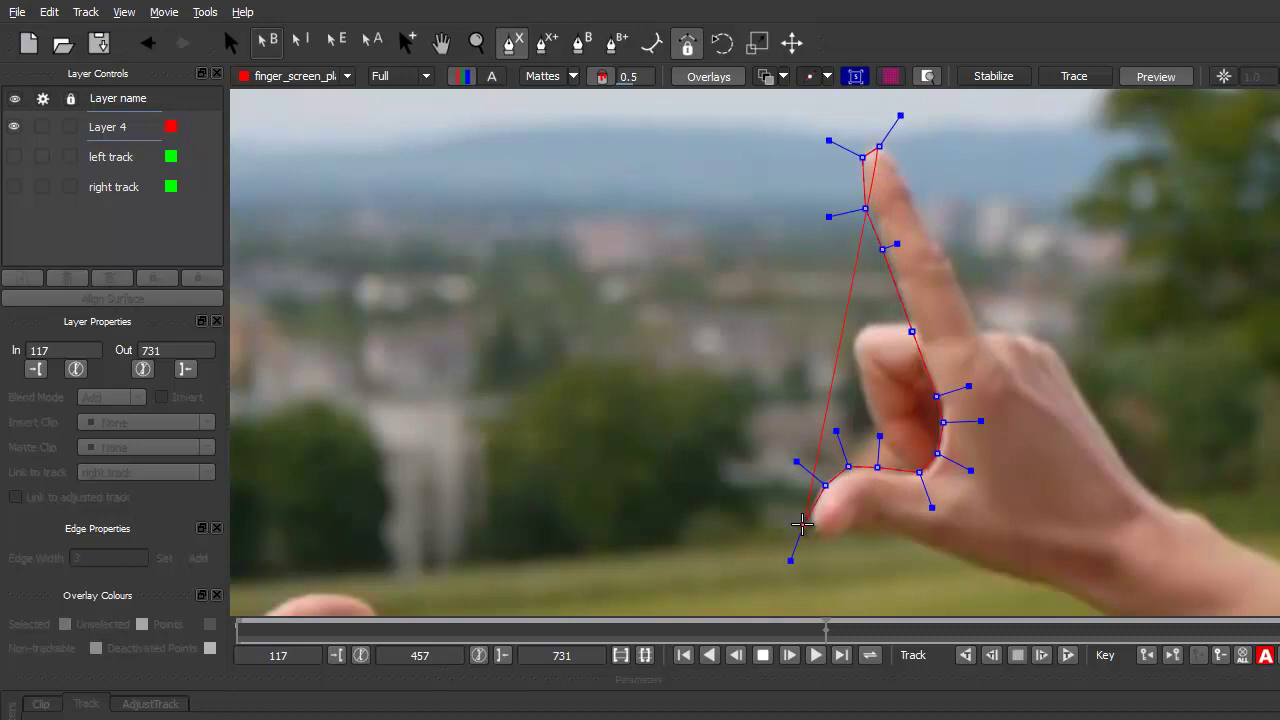
{"action": "left_click", "coordinate": [809, 507]}
{"action": "left_click", "coordinate": [813, 539]}
{"action": "left_click", "coordinate": [847, 539]}
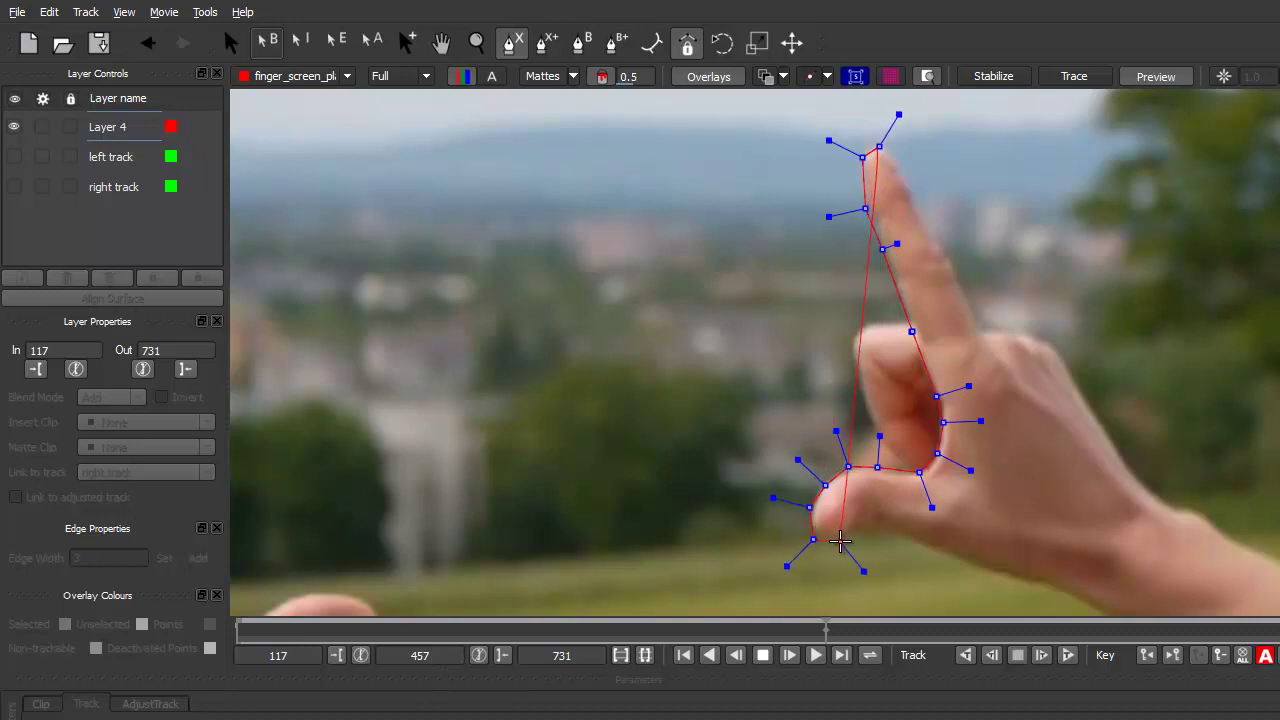
{"action": "left_click", "coordinate": [885, 532]}
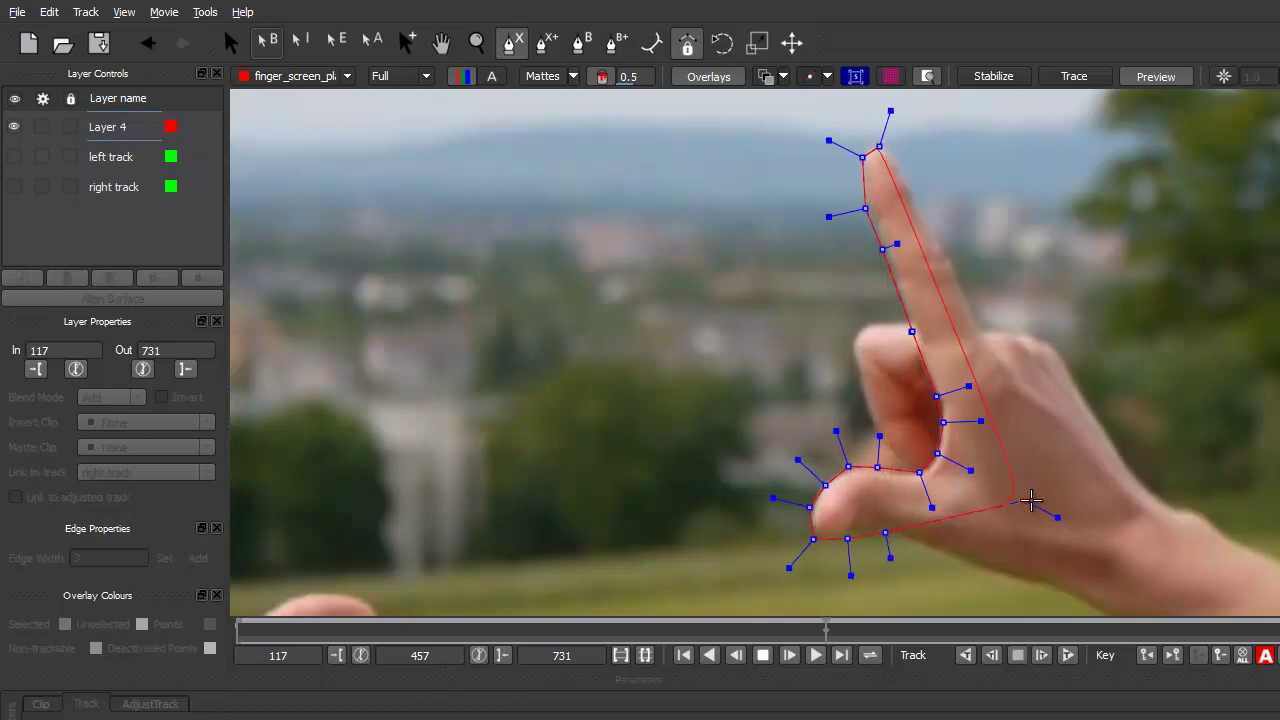
{"action": "left_click", "coordinate": [1047, 492]}
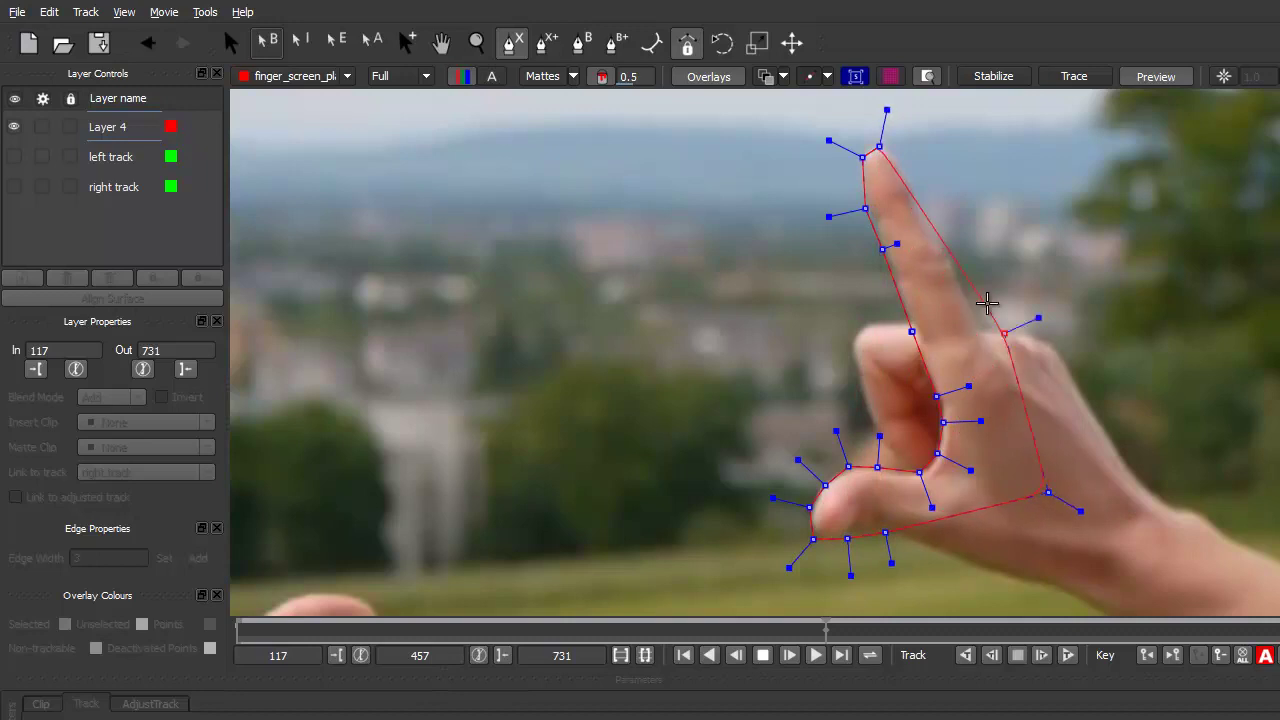
{"action": "left_click", "coordinate": [938, 225]}
{"action": "right_click", "coordinate": [936, 223]}
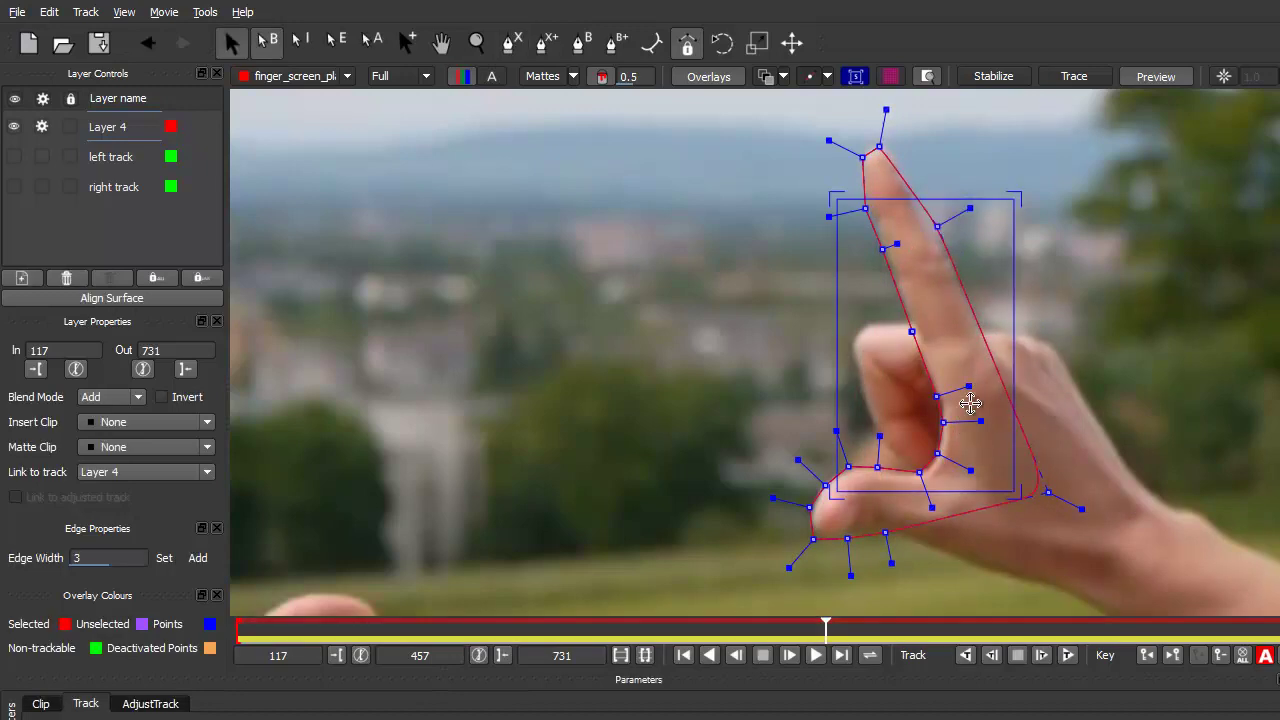
{"action": "left_click", "coordinate": [855, 77]}
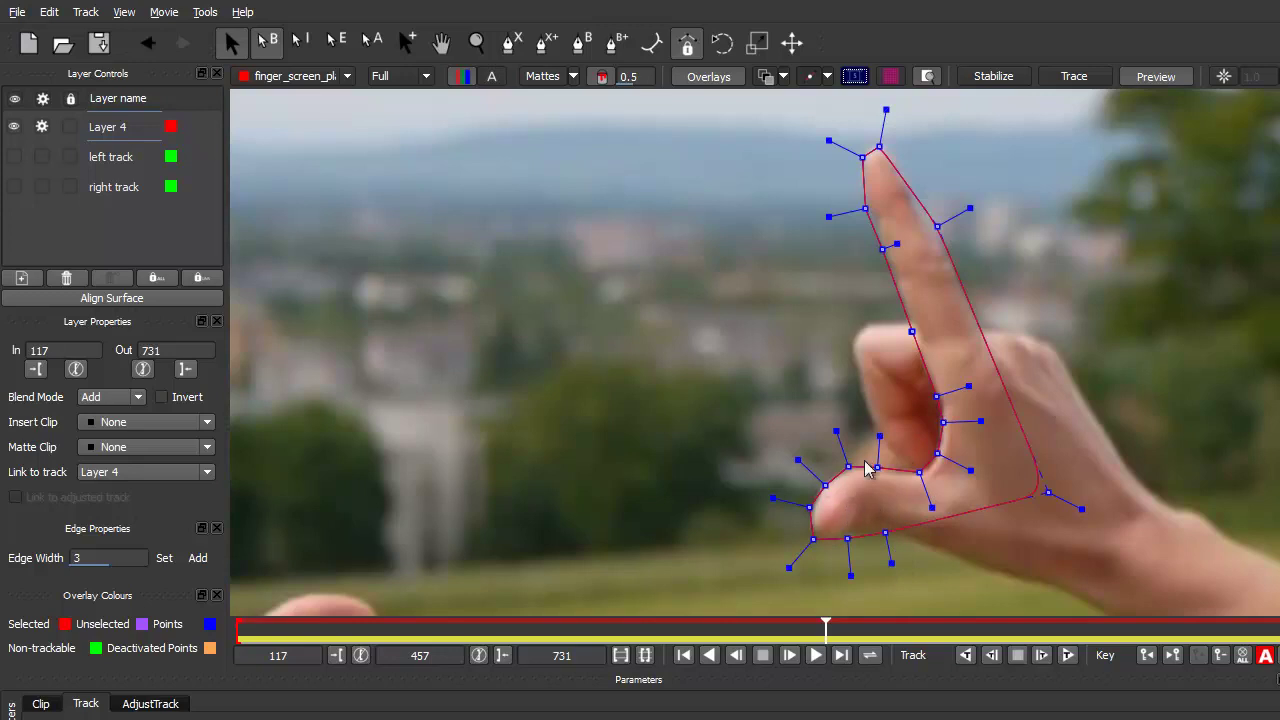
{"action": "left_click", "coordinate": [121, 127]}
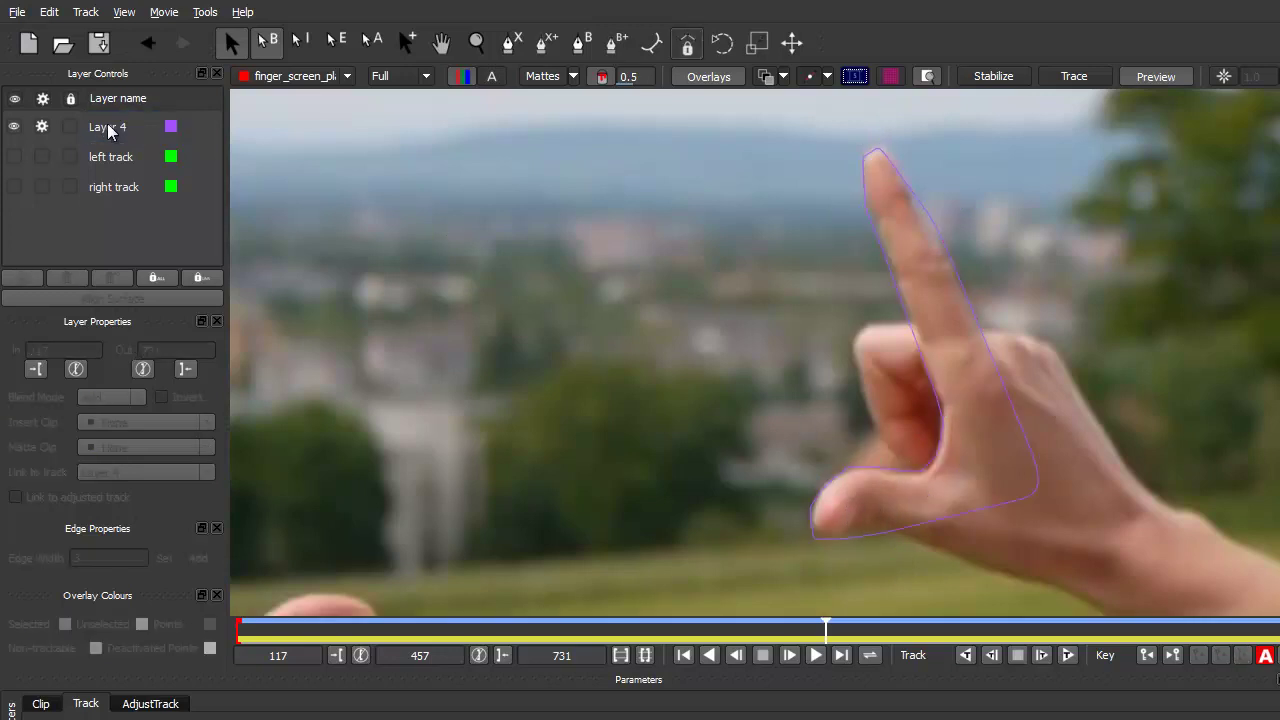
Rename Layer 4 to 'right roto' and link it to the right track.
{"action": "double_click", "coordinate": [121, 127]}
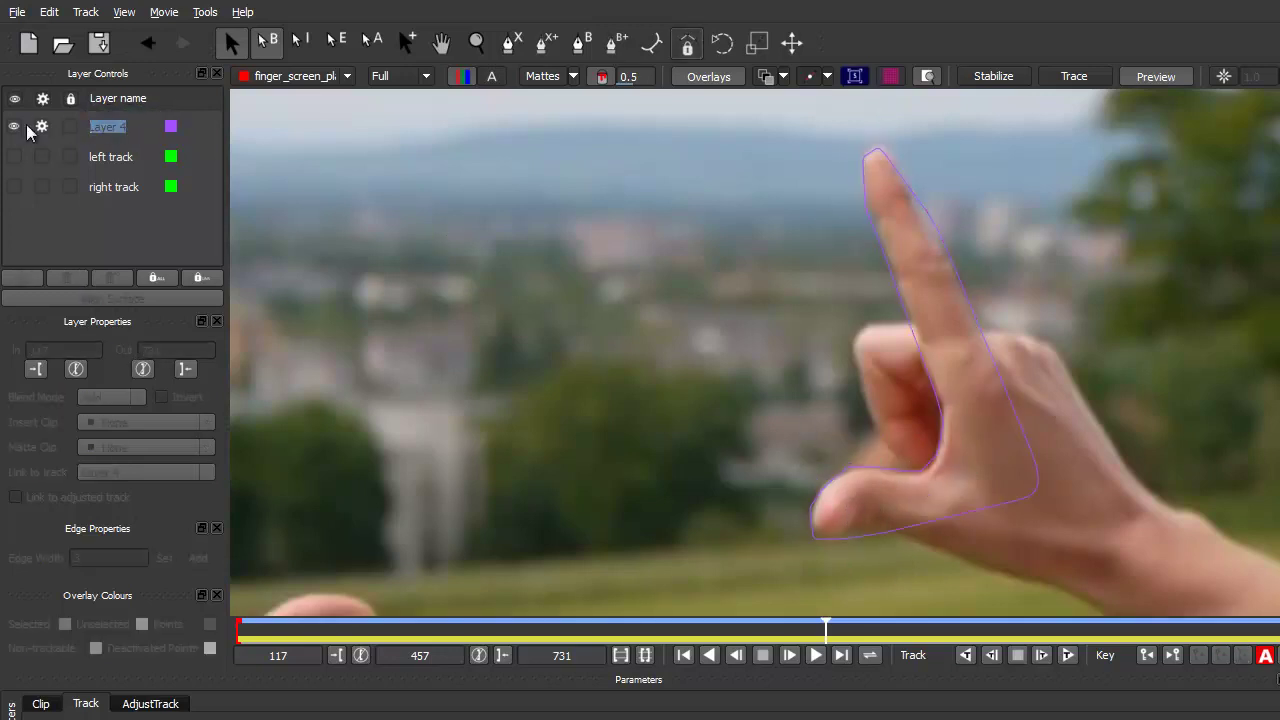
{"action": "type", "text": "roto"}
{"action": "key", "text": "Home"}
{"action": "type", "text": "right"}
{"action": "key", "text": "Return"}
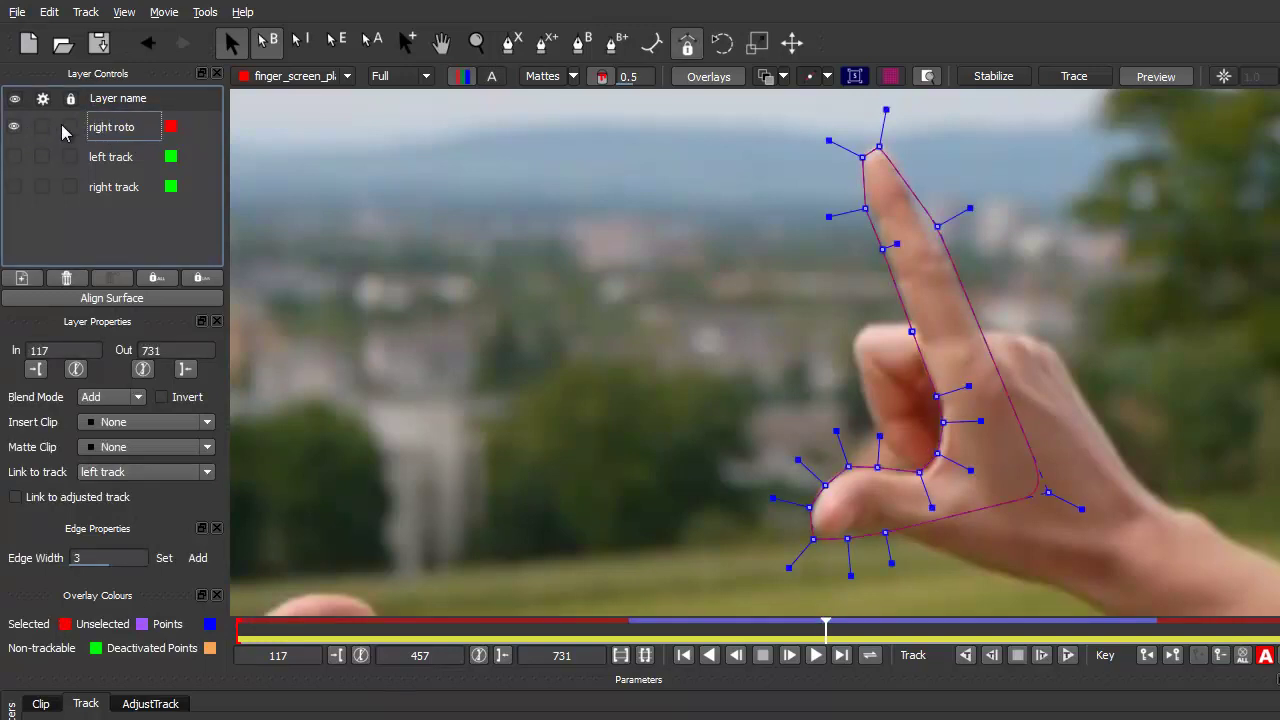
{"action": "left_click", "coordinate": [205, 472]}
{"action": "left_click", "coordinate": [158, 498]}
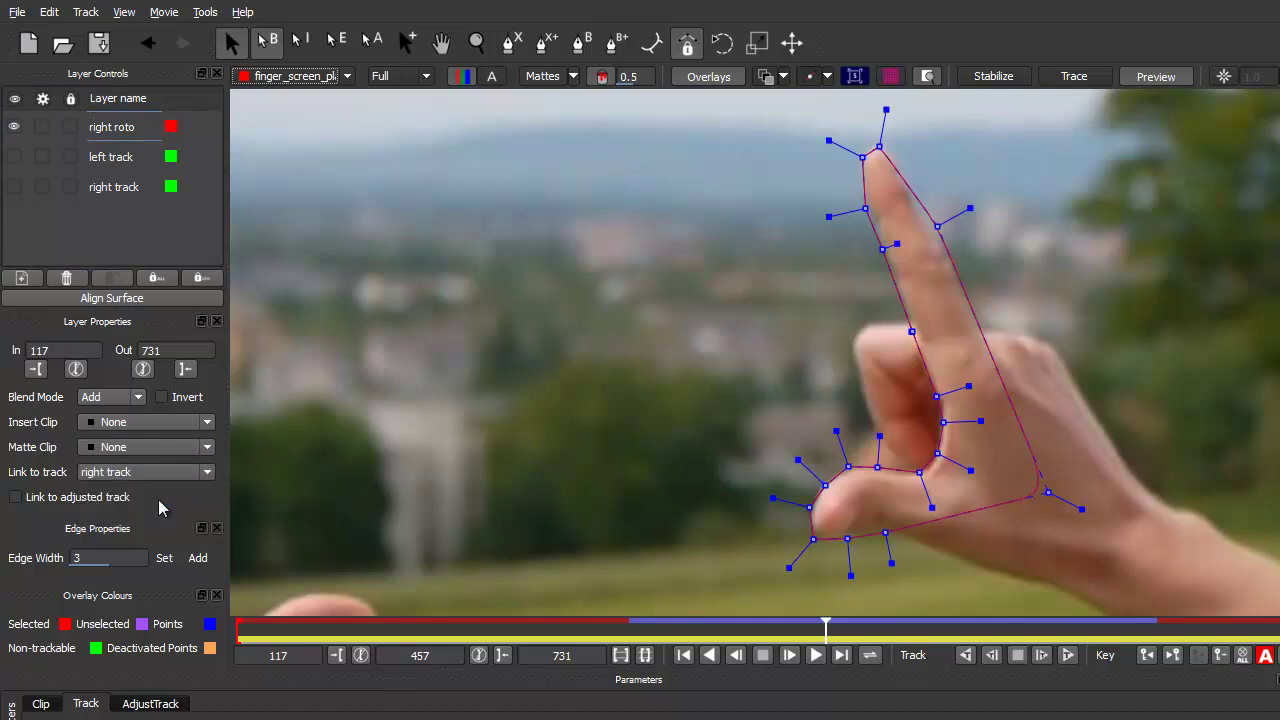
{"action": "left_click_drag", "start_coordinate": [826, 632], "coordinate": [976, 622]}
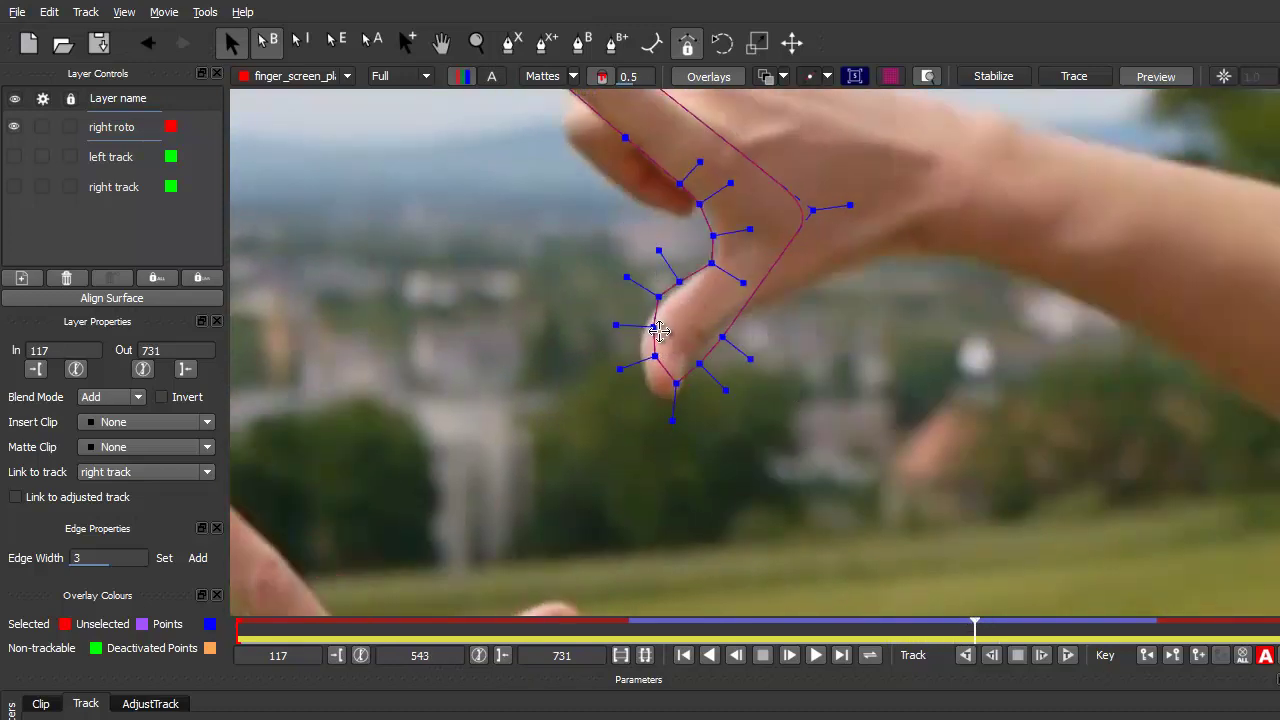
Adjust the roto spline's fingertip, knuckle and thumb points onto the hand edges across frames.
{"action": "mouse_move", "coordinate": [657, 330]}
{"action": "left_mouse_down"}
{"action": "mouse_move", "coordinate": [634, 331]}
{"action": "mouse_move", "coordinate": [661, 405]}
{"action": "left_mouse_up"}
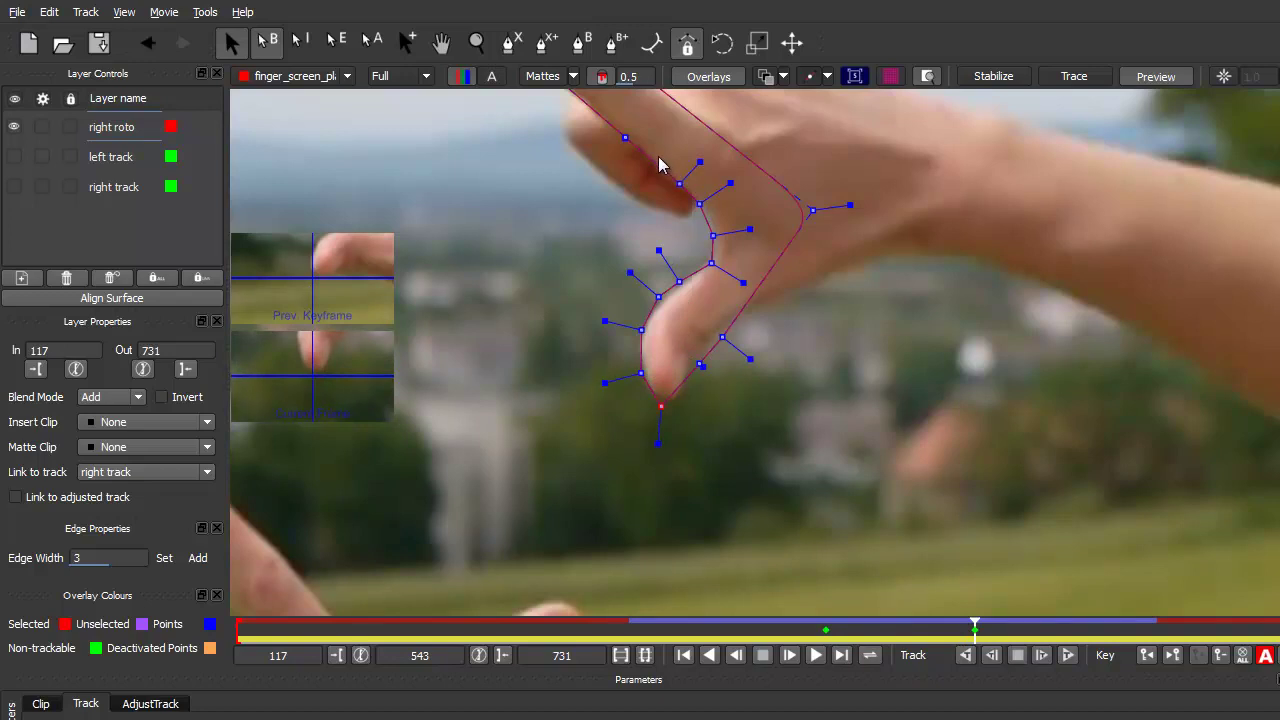
{"action": "left_click", "coordinate": [441, 43]}
{"action": "left_click_drag", "start_coordinate": [556, 182], "coordinate": [667, 374]}
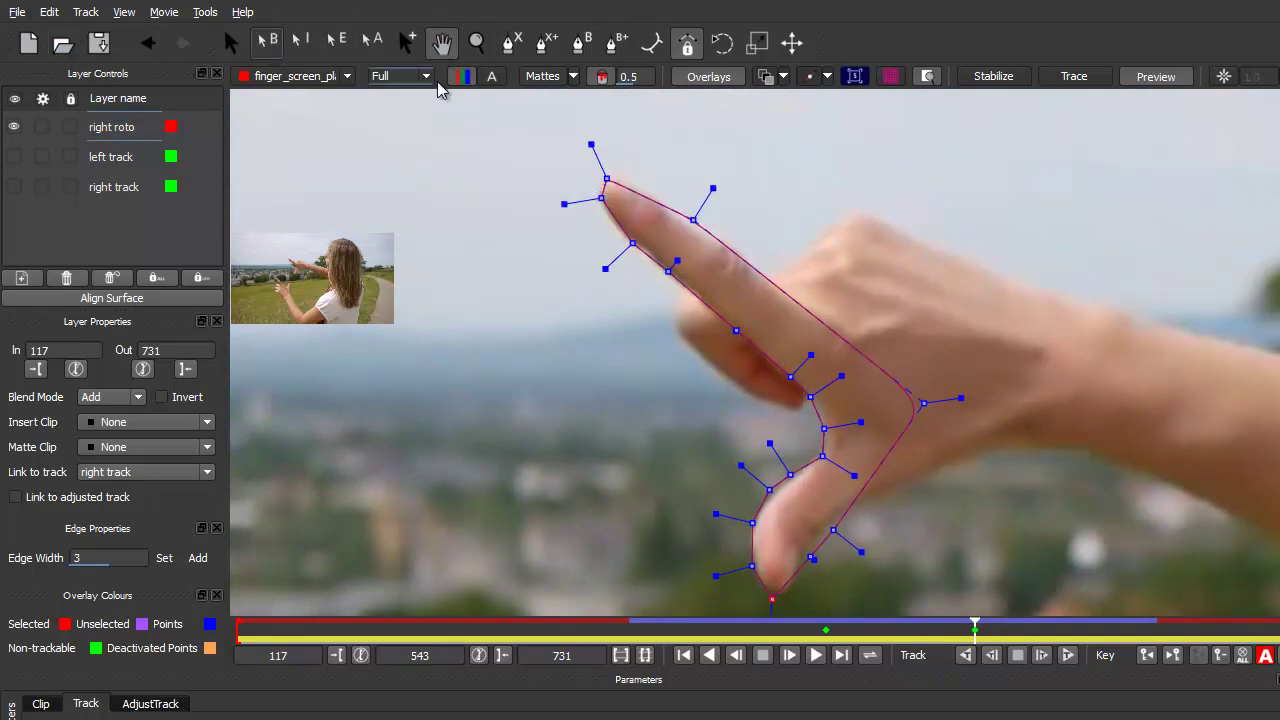
{"action": "left_click", "coordinate": [231, 43]}
{"action": "left_click_drag", "start_coordinate": [632, 243], "coordinate": [600, 191]}
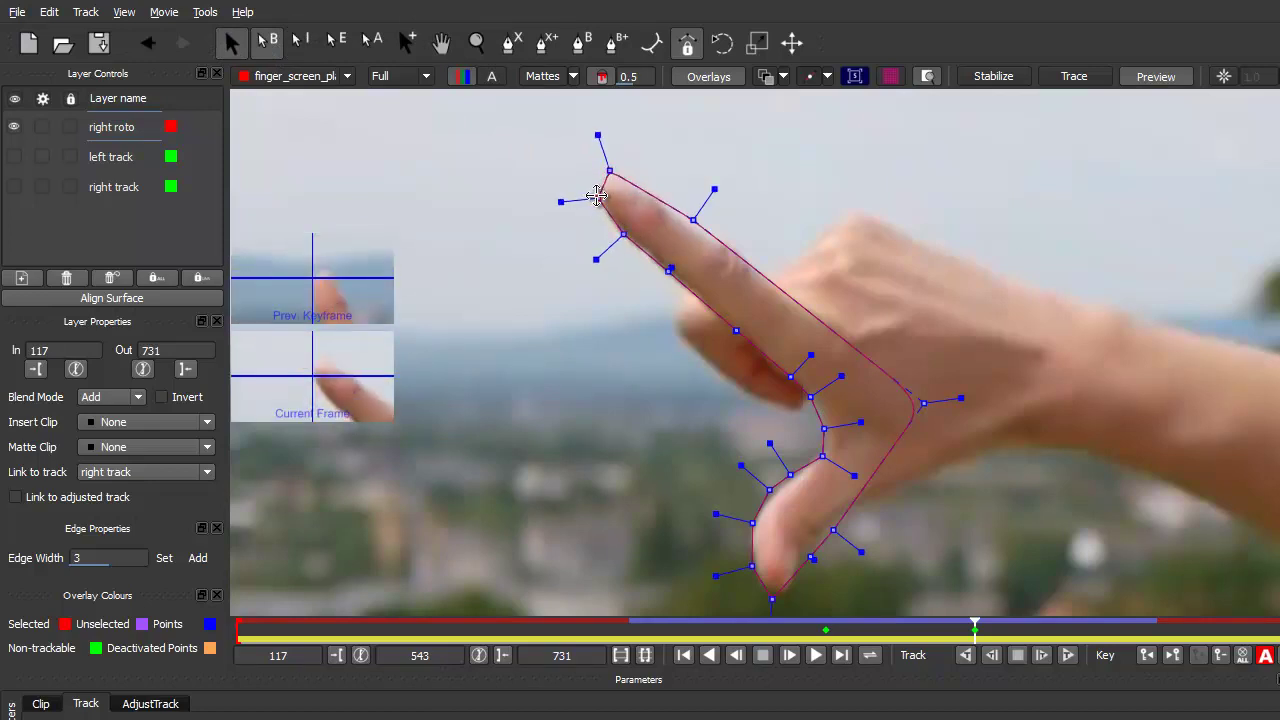
{"action": "left_click", "coordinate": [817, 401]}
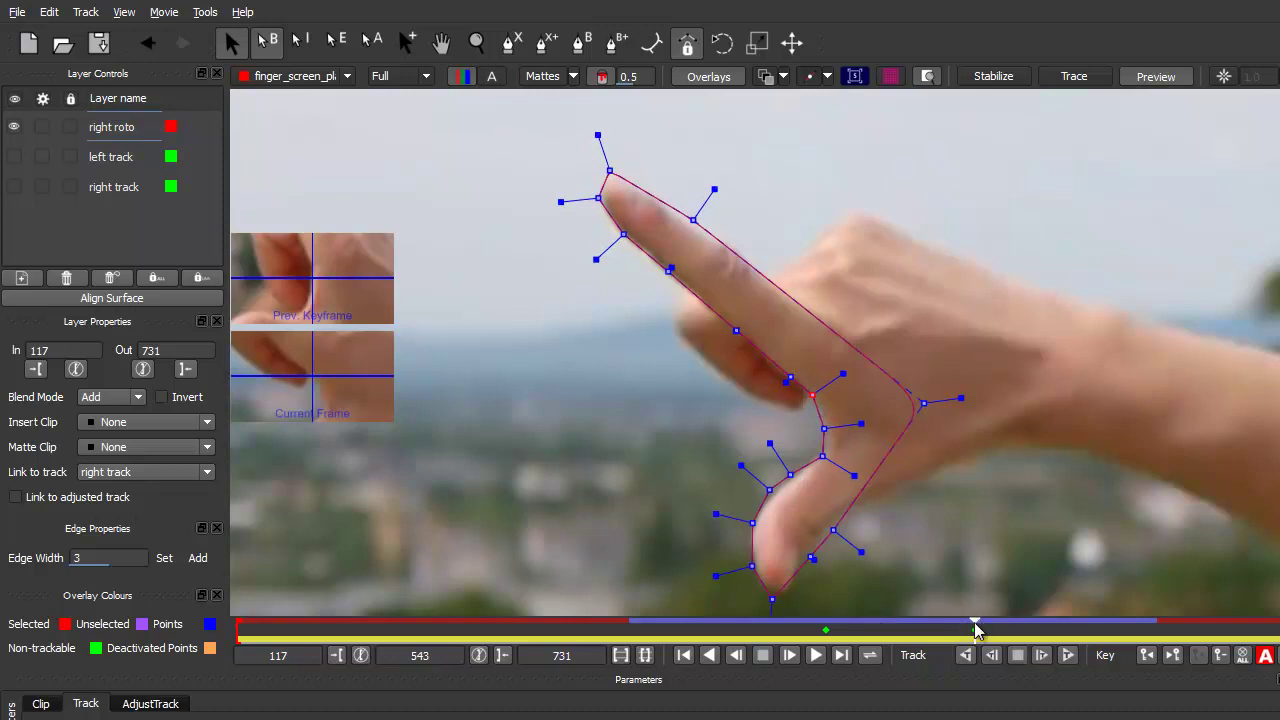
{"action": "left_click_drag", "start_coordinate": [975, 624], "coordinate": [943, 626]}
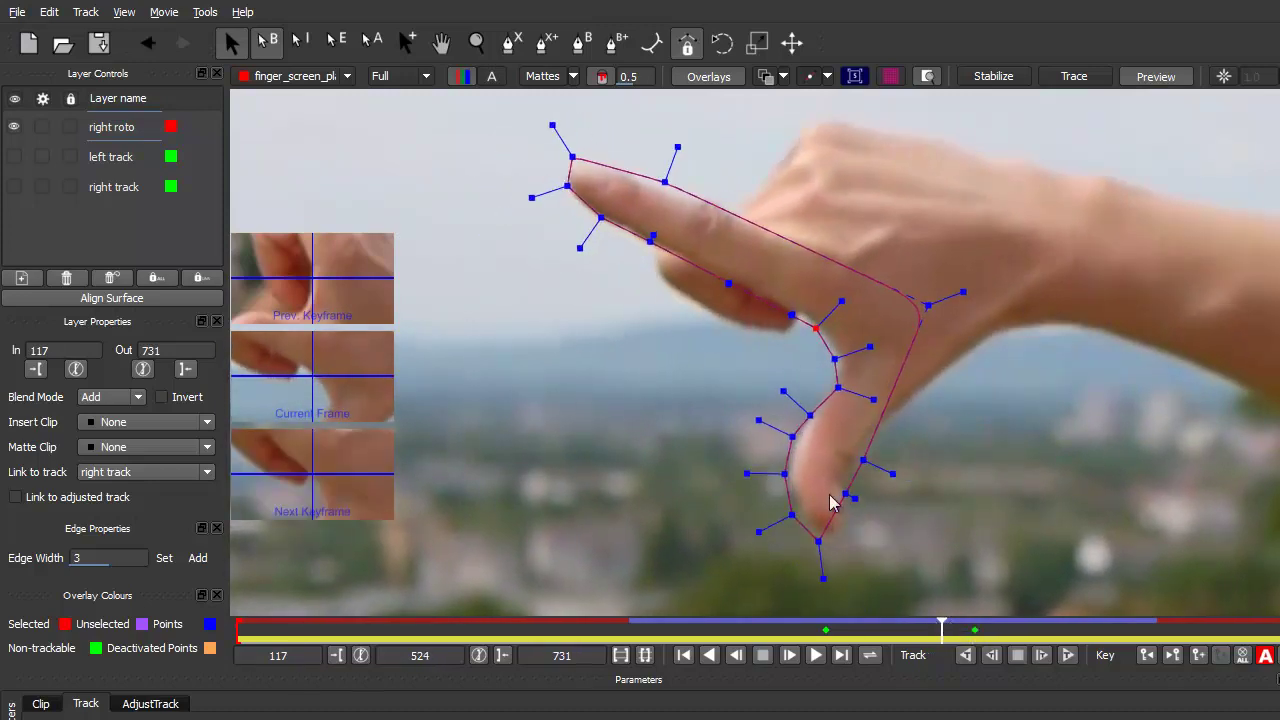
{"action": "left_click", "coordinate": [793, 314]}
{"action": "left_click_drag", "start_coordinate": [834, 357], "coordinate": [842, 358]}
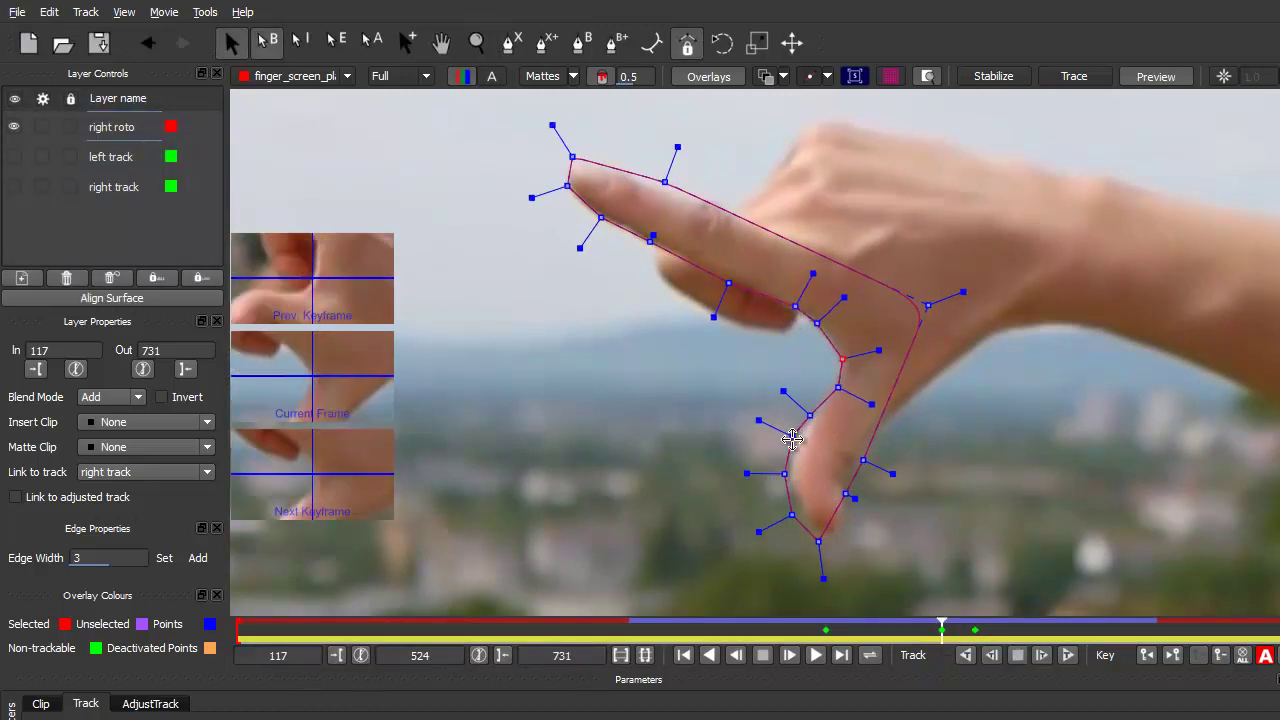
{"action": "left_click_drag", "start_coordinate": [784, 473], "coordinate": [839, 541]}
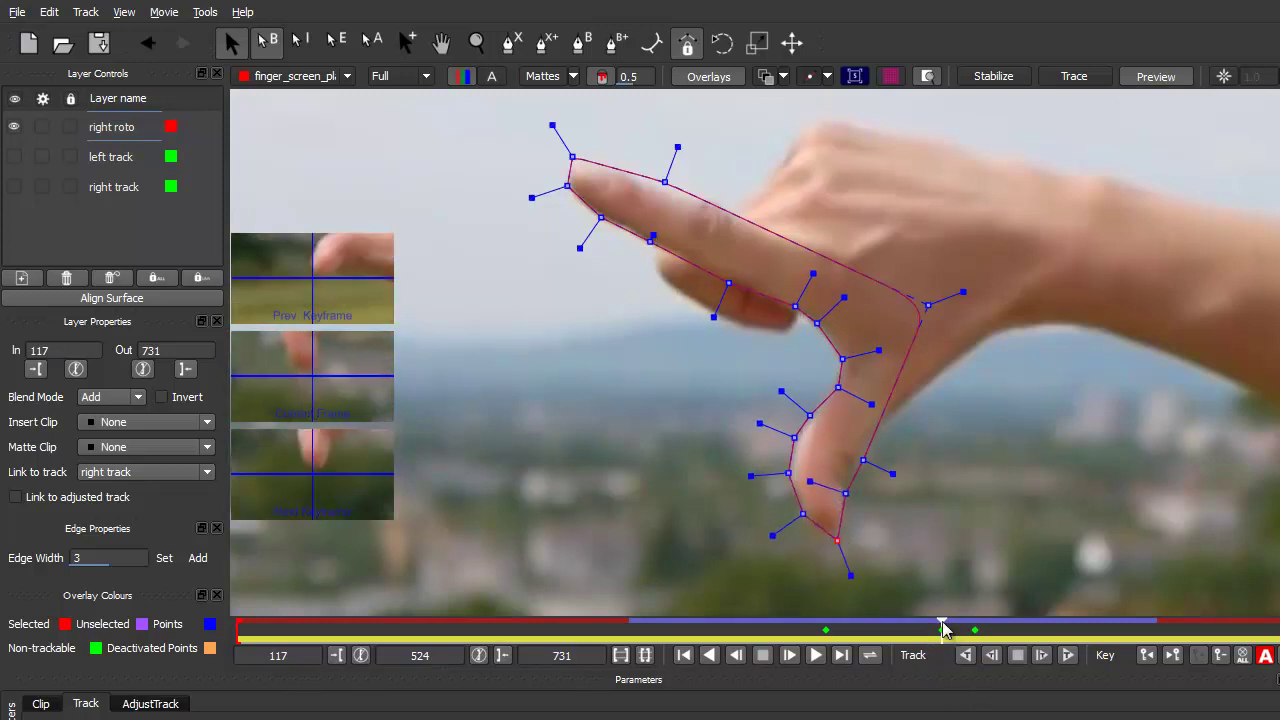
{"action": "left_click_drag", "start_coordinate": [945, 630], "coordinate": [830, 618]}
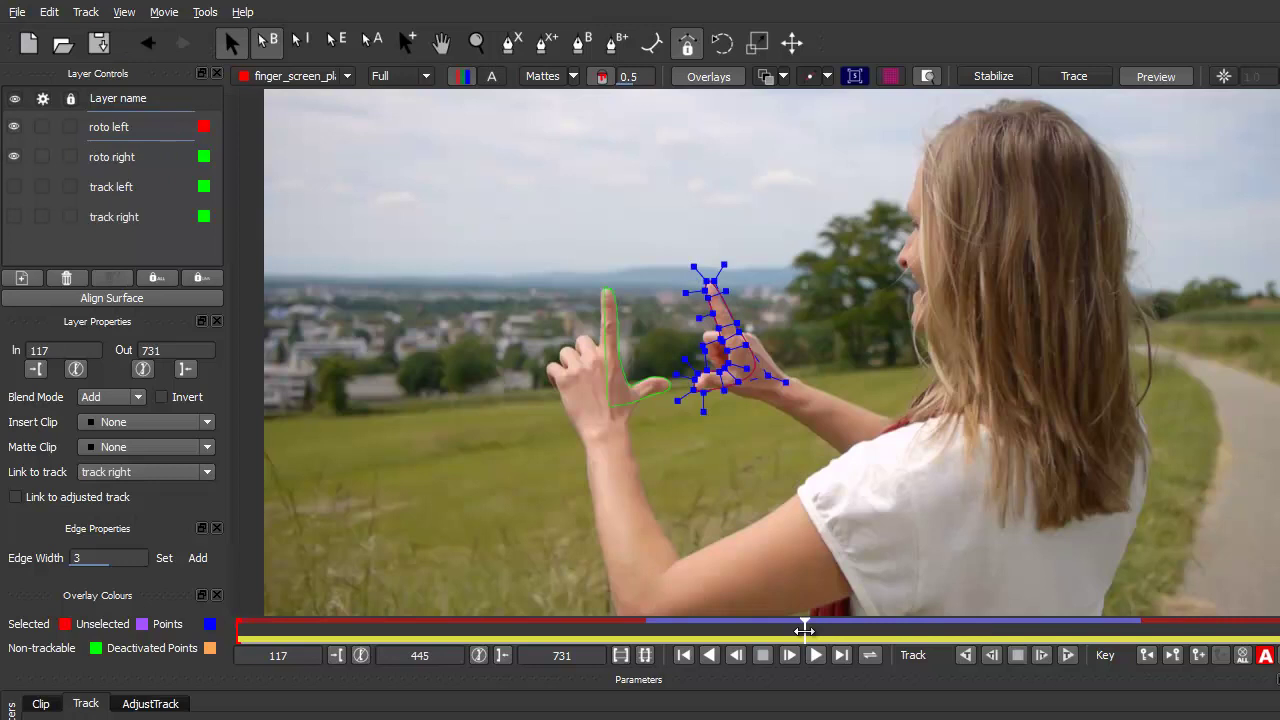
Export shape data for all visible layers to the clipboard, then return to After Effects.
{"action": "left_click_drag", "start_coordinate": [806, 628], "coordinate": [955, 624]}
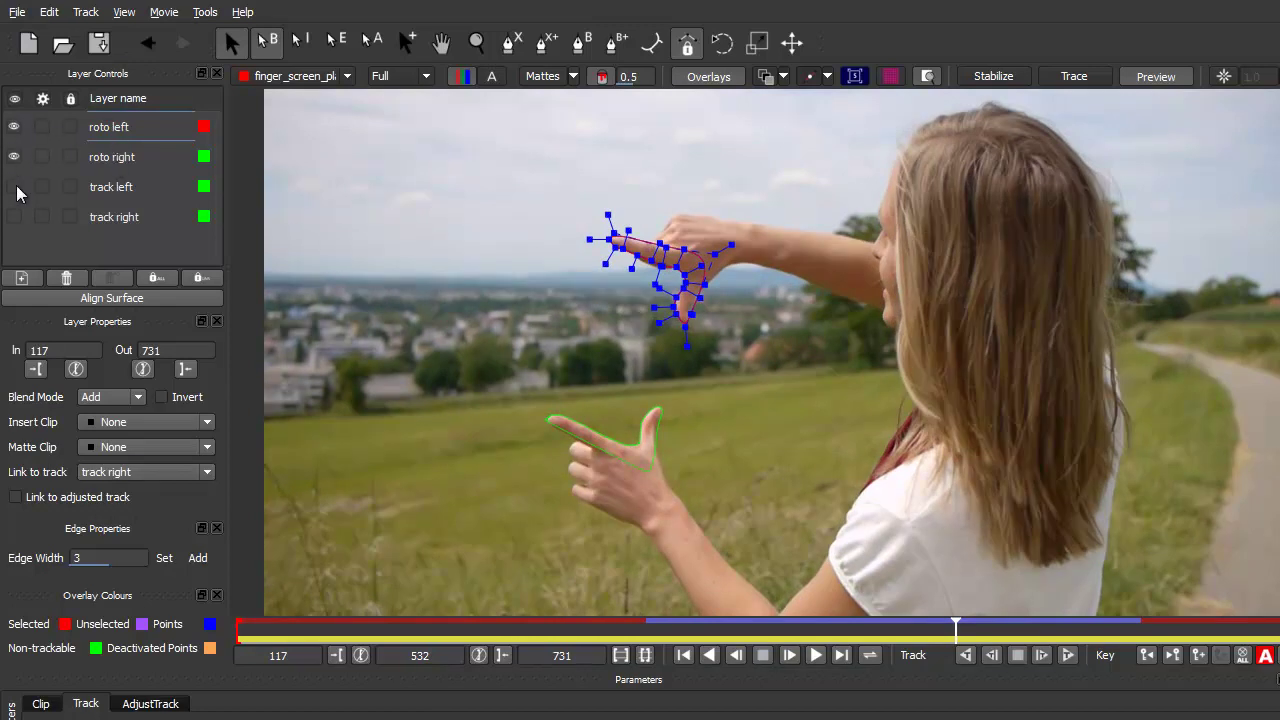
{"action": "left_click", "coordinate": [86, 703]}
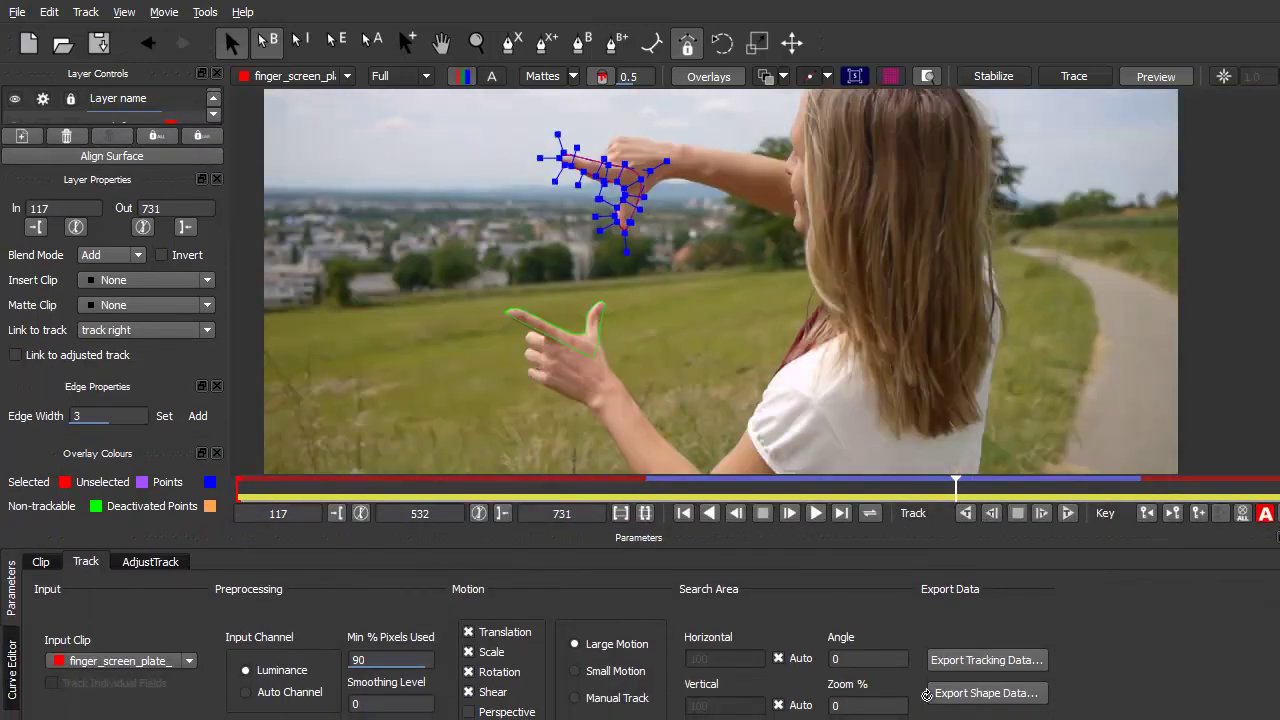
{"action": "left_click", "coordinate": [978, 694]}
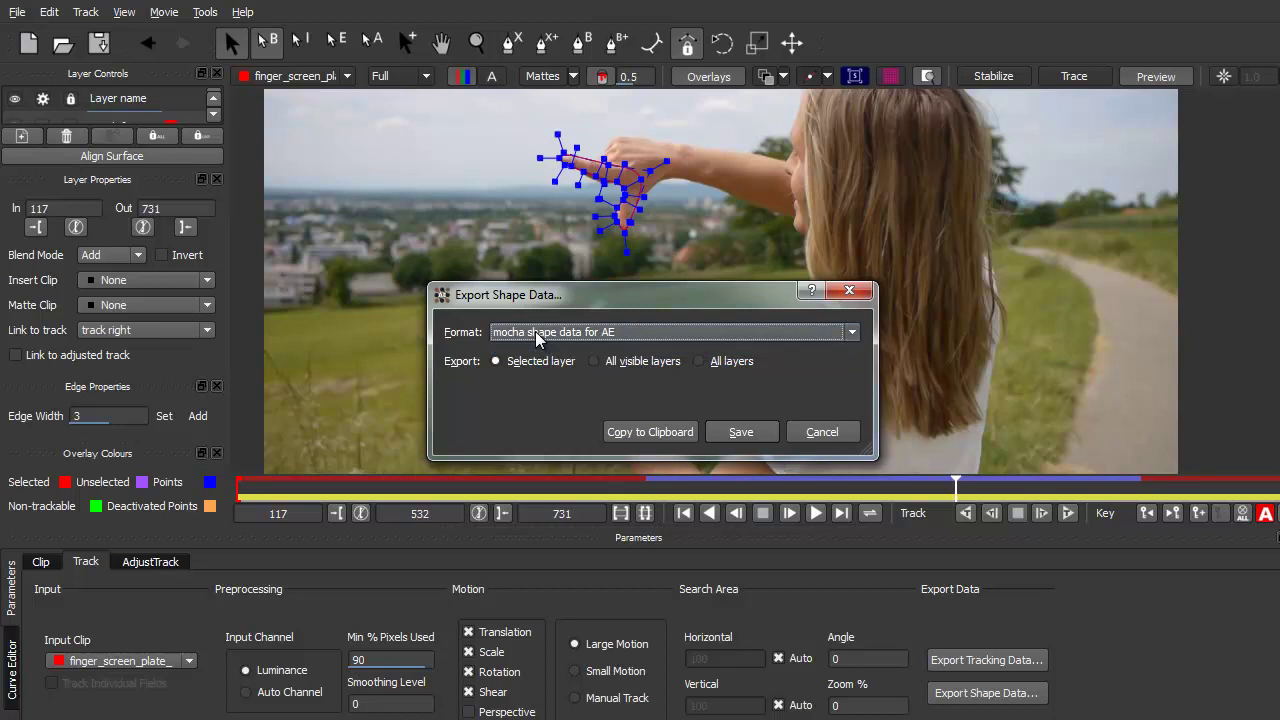
{"action": "left_click", "coordinate": [596, 362]}
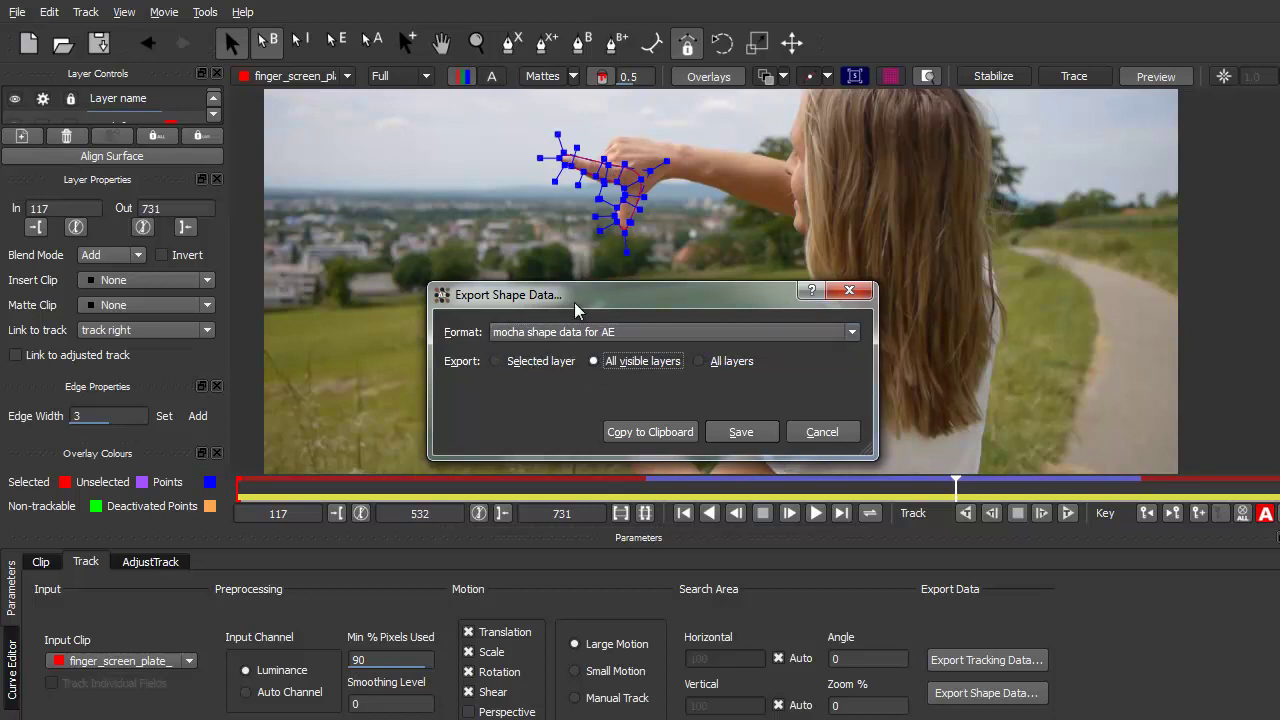
{"action": "left_click_drag", "start_coordinate": [575, 310], "coordinate": [498, 429]}
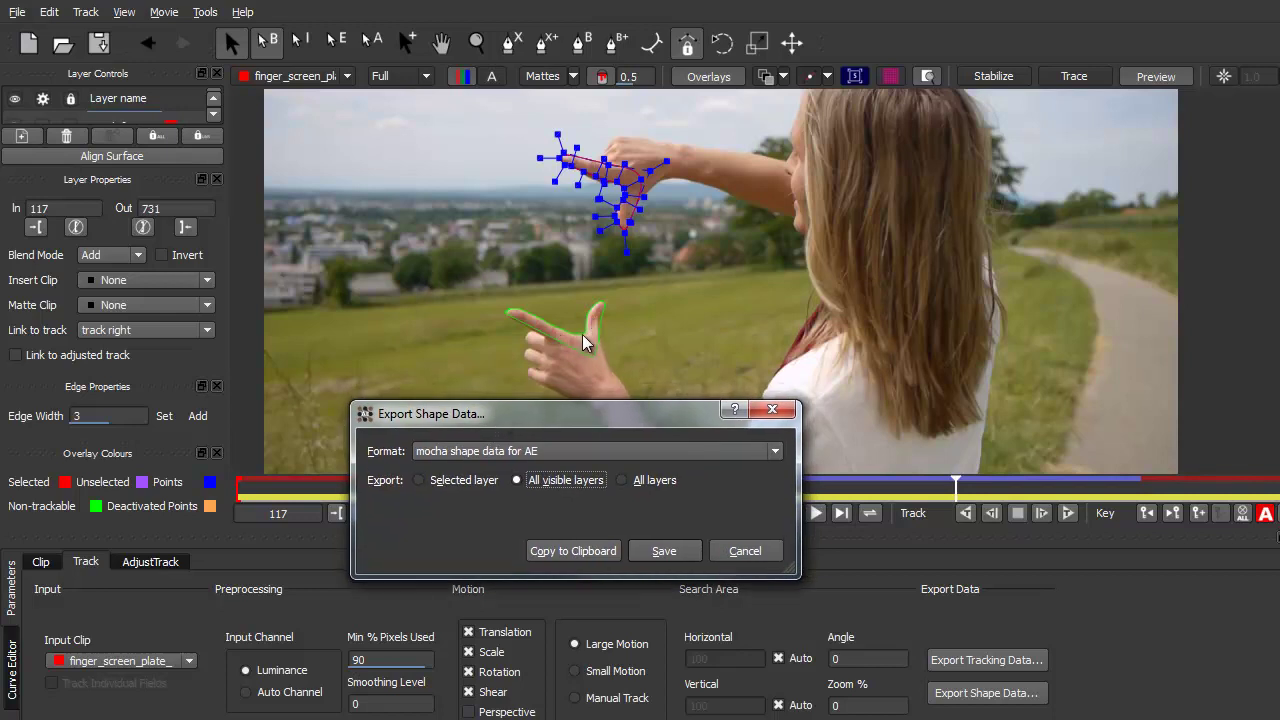
{"action": "left_click", "coordinate": [588, 553]}
{"action": "key", "text": "alt+Tab"}
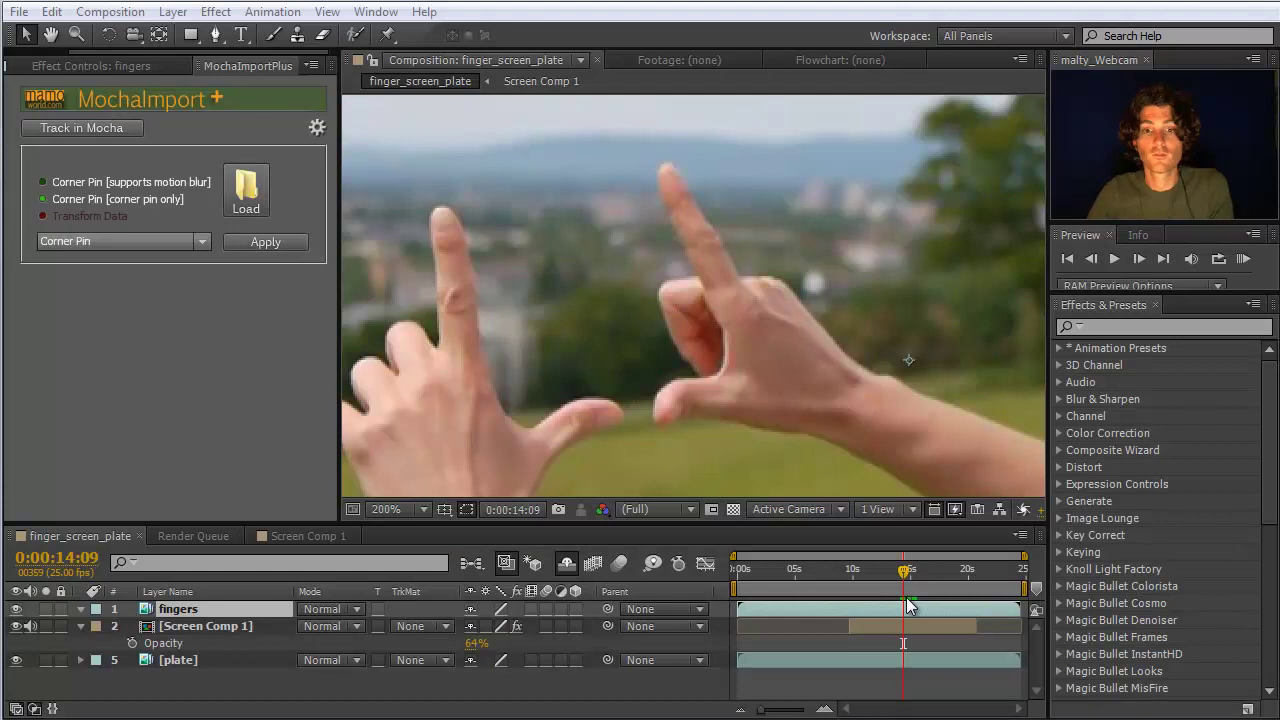
At frame 0, paste the Mocha shapes onto the fingers layer as roto right and roto left masks.
{"action": "left_click_drag", "start_coordinate": [908, 578], "coordinate": [711, 568]}
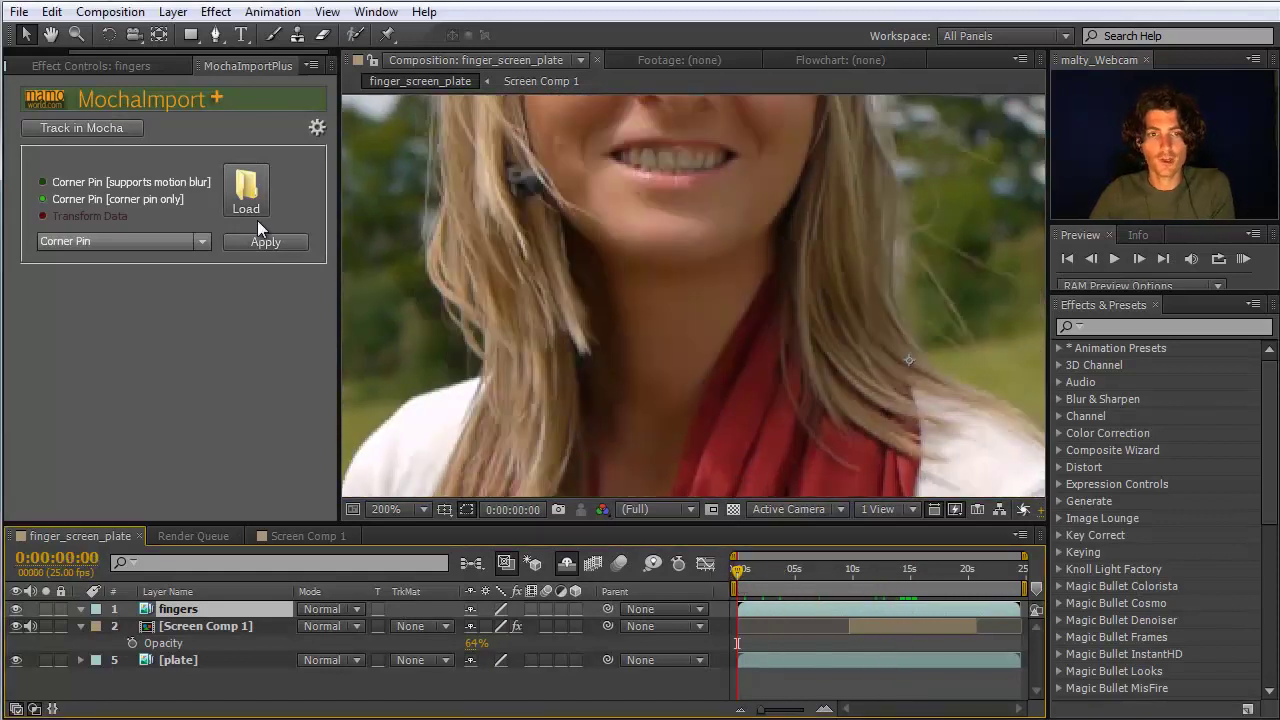
{"action": "left_click", "coordinate": [51, 12]}
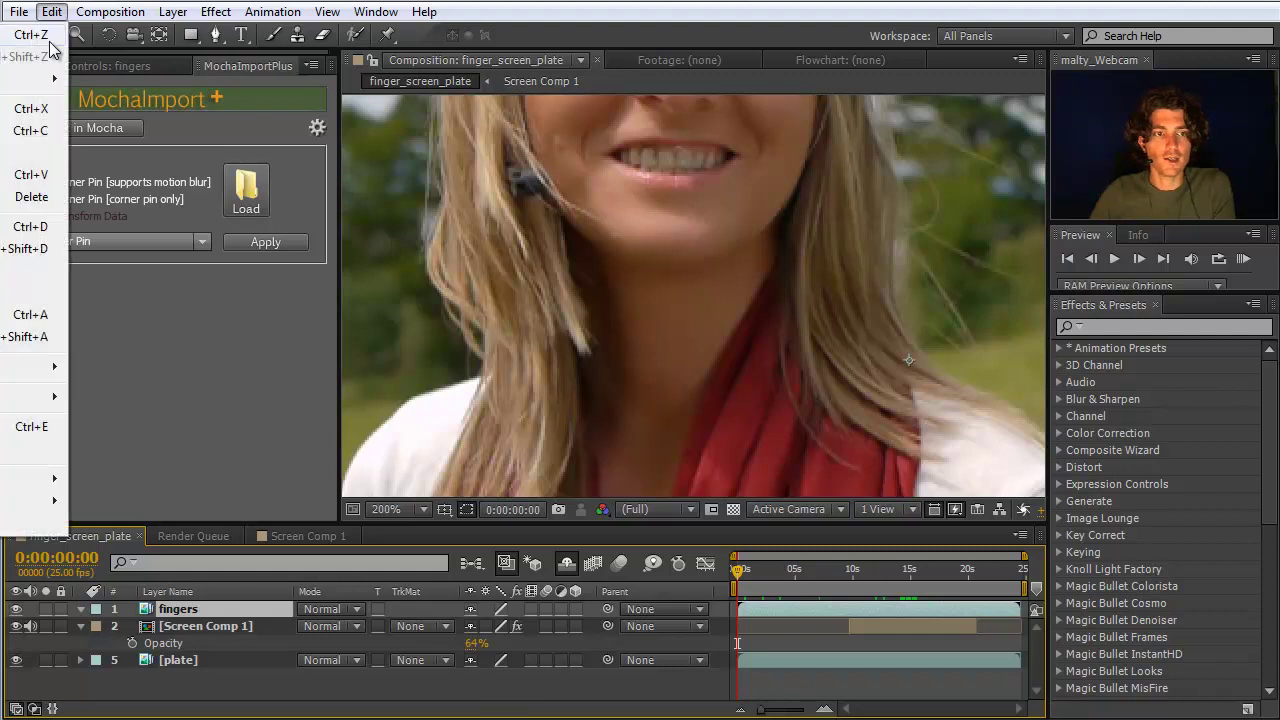
{"action": "left_click", "coordinate": [45, 525]}
{"action": "key", "text": "m"}
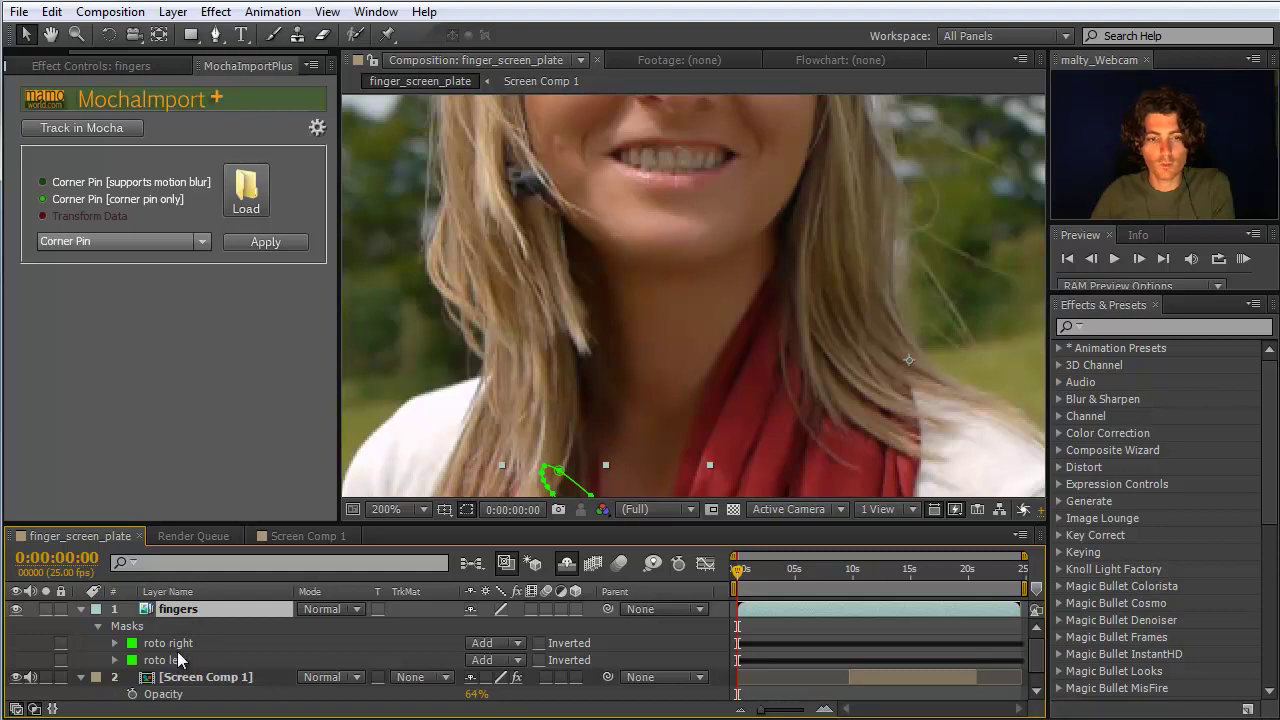
At 0:00:11:04 zoomed to 200%, hide the mask outlines and toggle the fingers layer to compare.
{"action": "key", "text": "comma"}
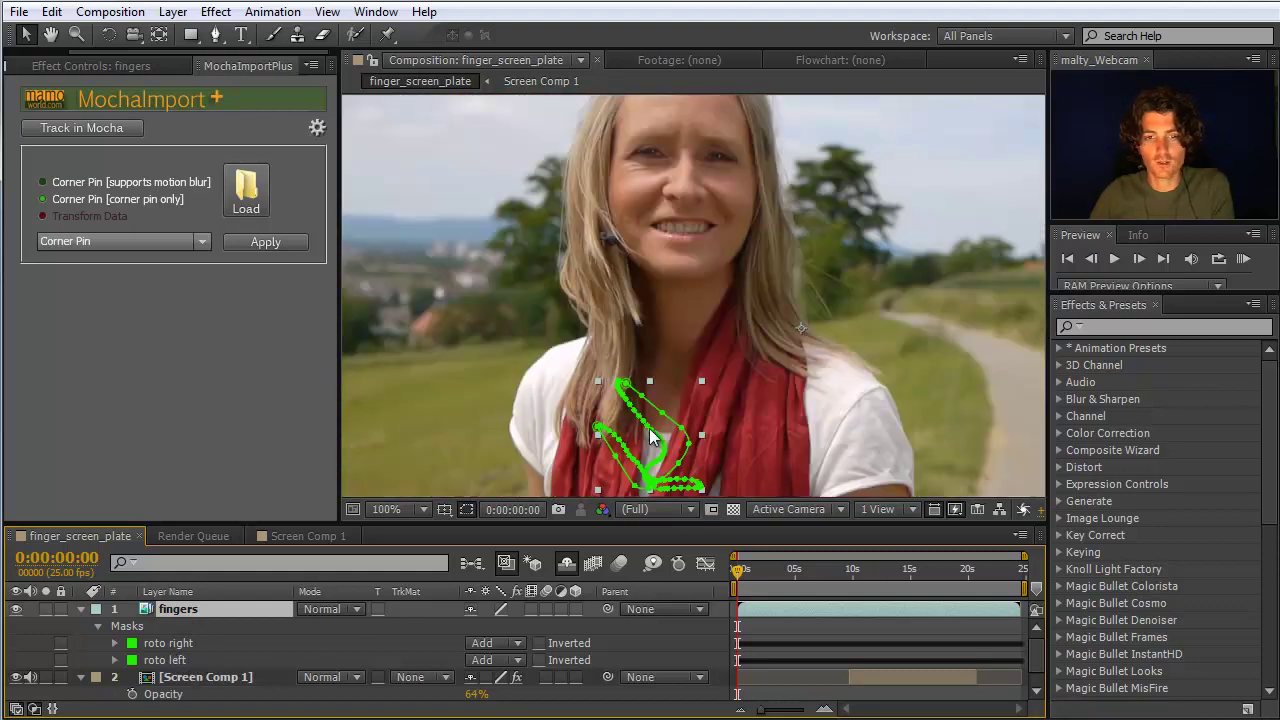
{"action": "left_click", "coordinate": [754, 570]}
{"action": "left_click", "coordinate": [866, 570]}
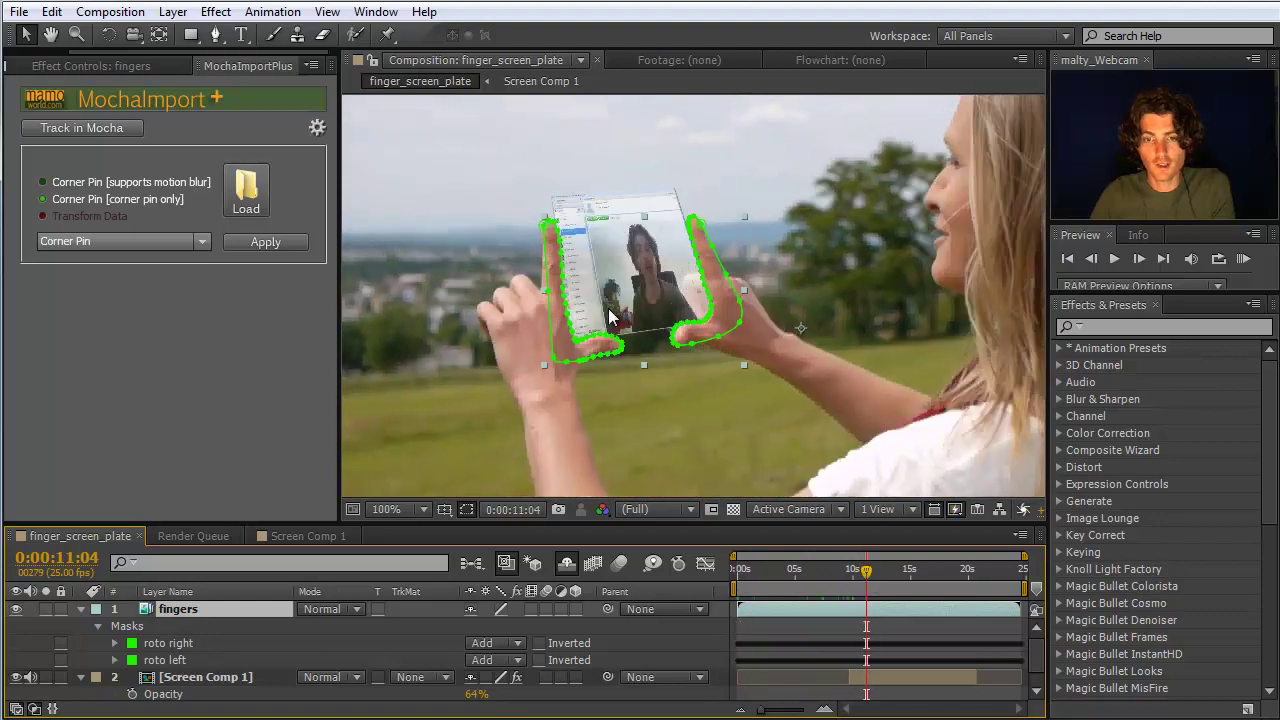
{"action": "key", "text": "period"}
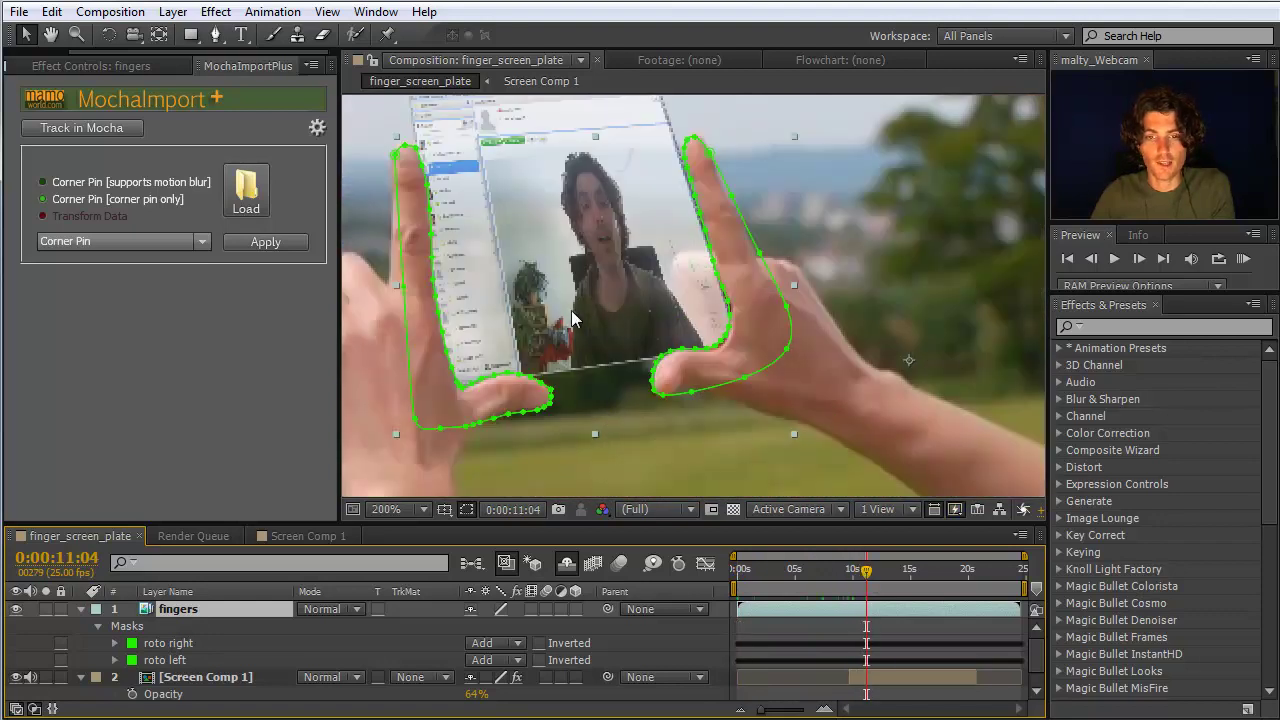
{"action": "left_click", "coordinate": [467, 510]}
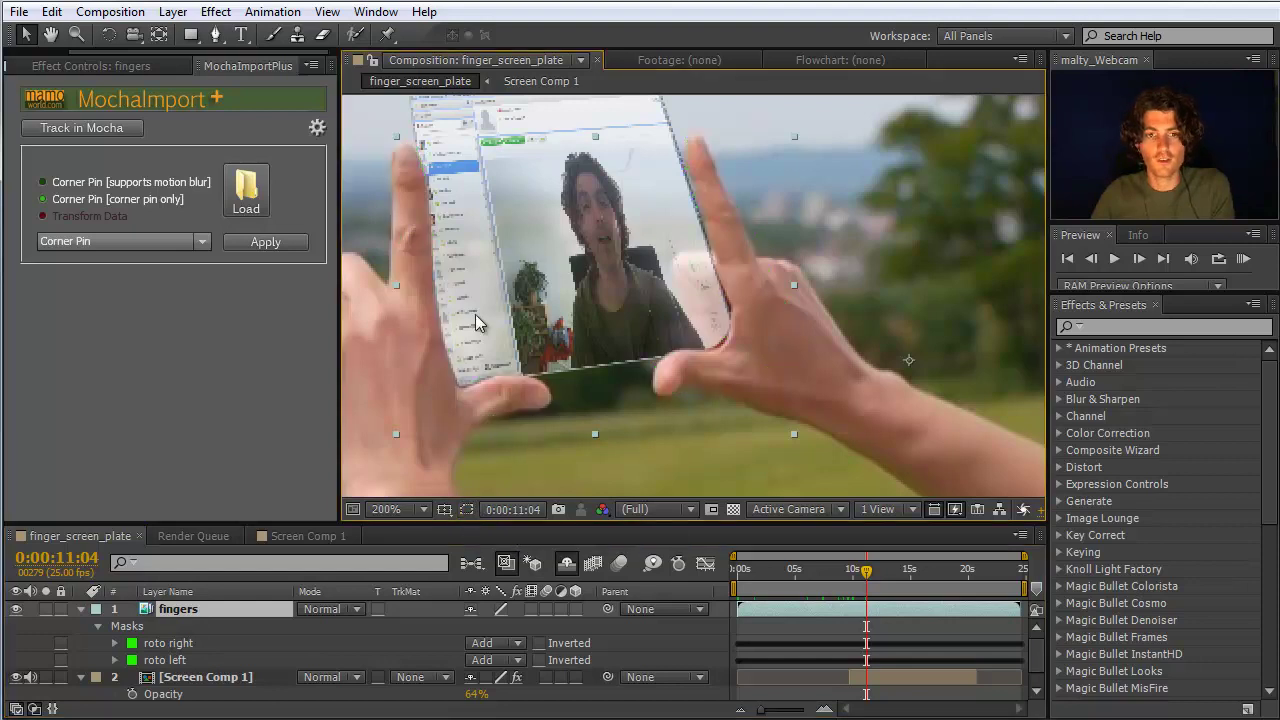
{"action": "left_click", "coordinate": [16, 609]}
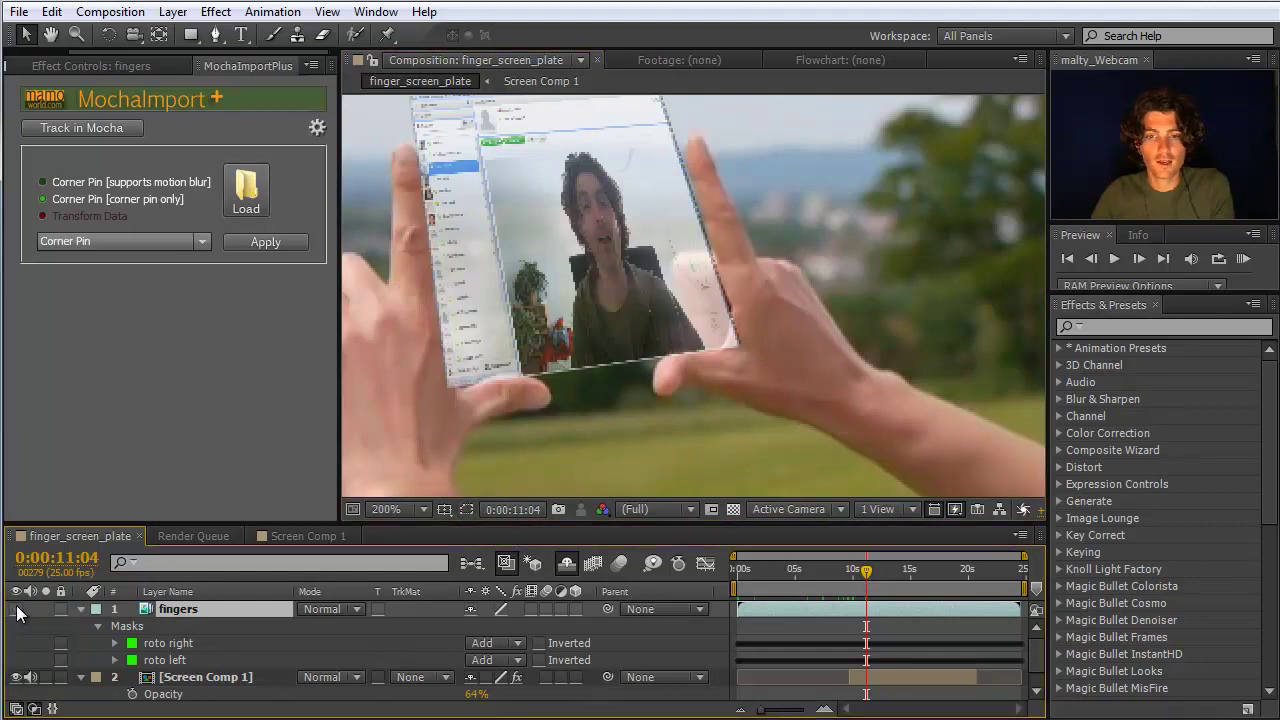
{"action": "left_click", "coordinate": [16, 609]}
{"action": "left_click", "coordinate": [16, 609]}
{"action": "left_click", "coordinate": [16, 610]}
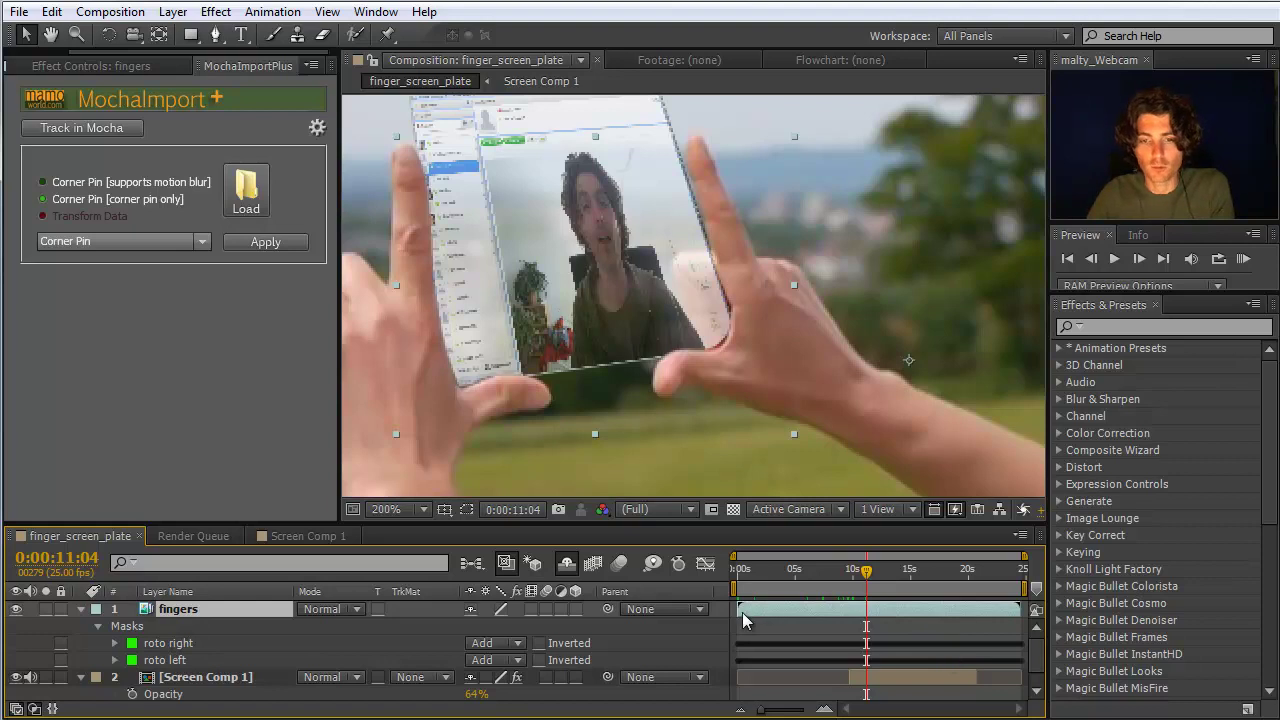
{"action": "left_click_drag", "start_coordinate": [868, 572], "coordinate": [849, 572]}
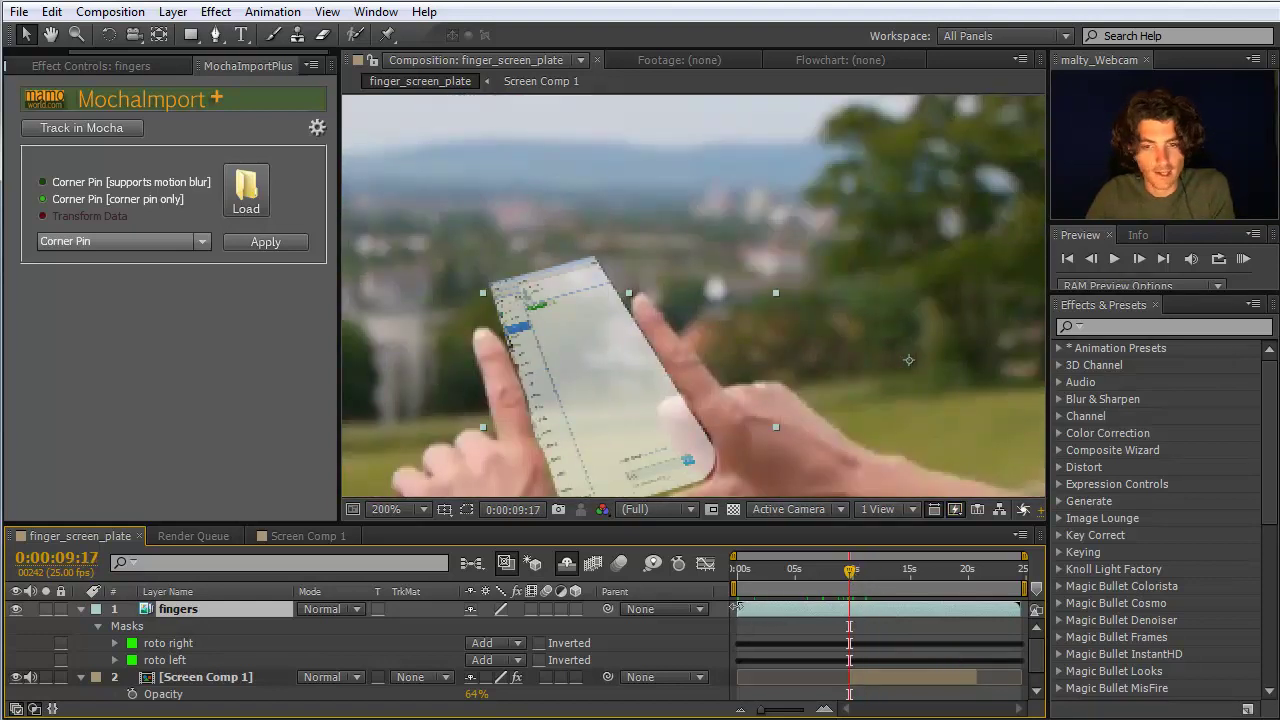
{"action": "left_click_drag", "start_coordinate": [850, 572], "coordinate": [977, 609]}
{"action": "scroll", "coordinate": [629, 324], "scroll_direction": "down", "scroll_amount": 2}
{"action": "left_click_drag", "start_coordinate": [977, 571], "coordinate": [925, 572]}
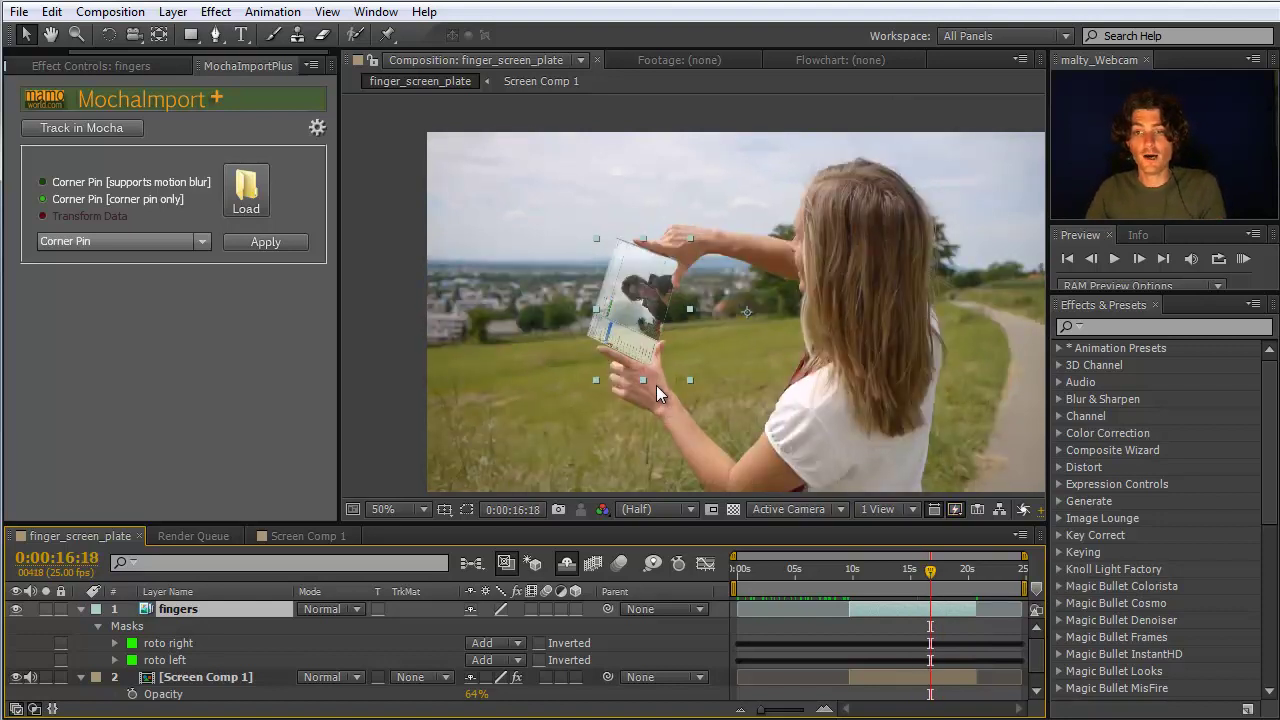